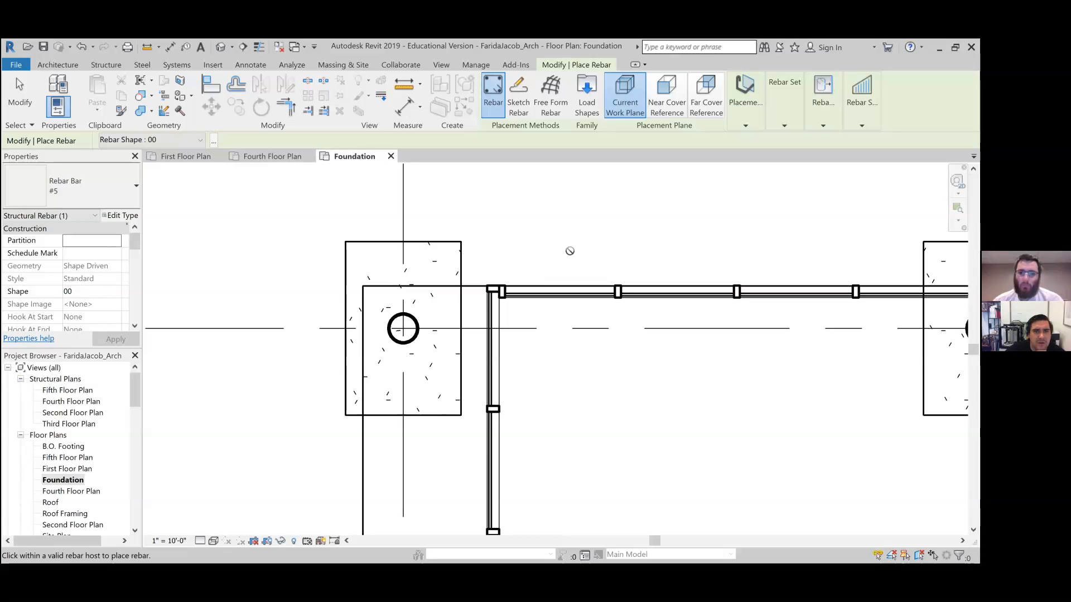
Set the rebar placement orientation to Perpendicular to Cover.
click(751, 92)
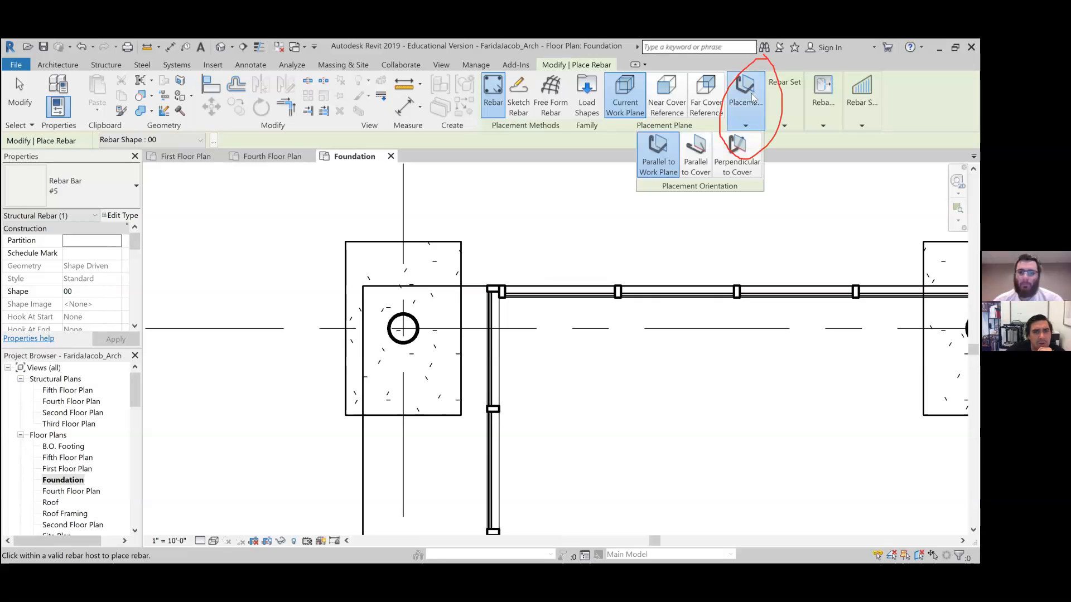
click(738, 167)
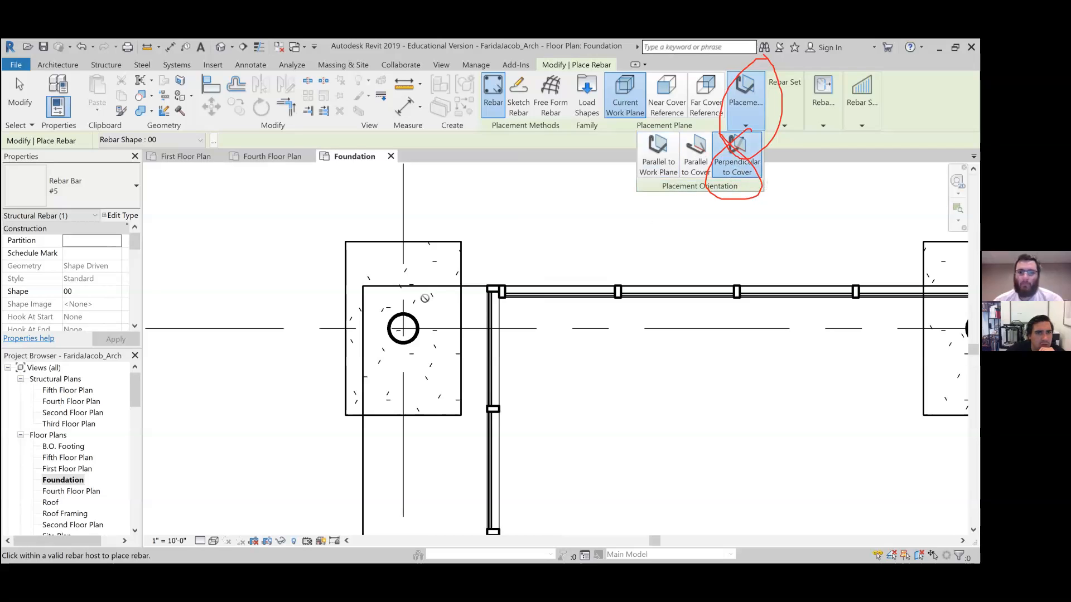
click(737, 100)
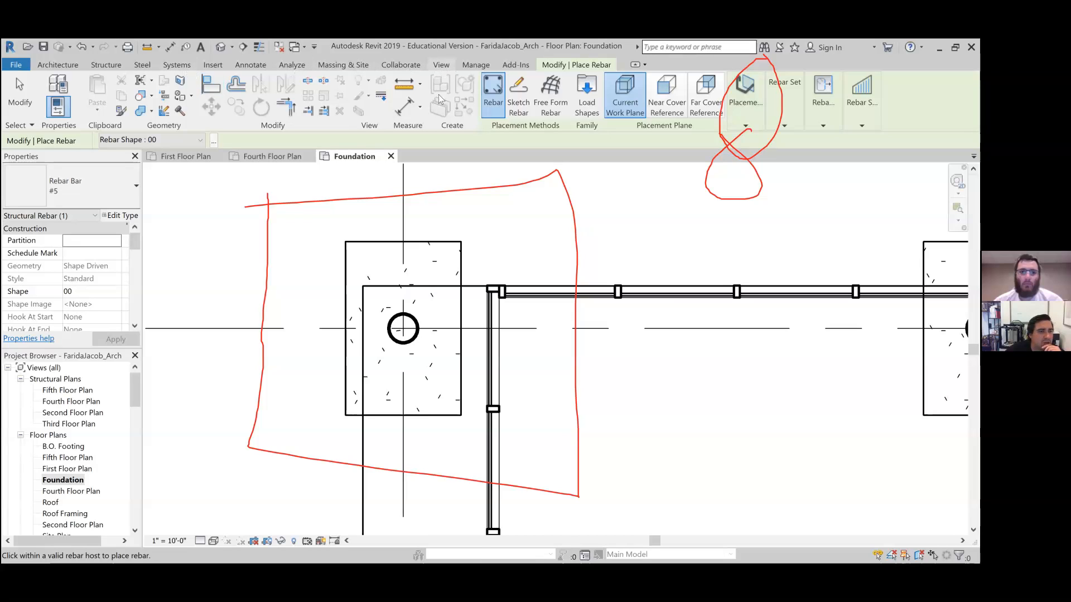
click(441, 64)
click(390, 98)
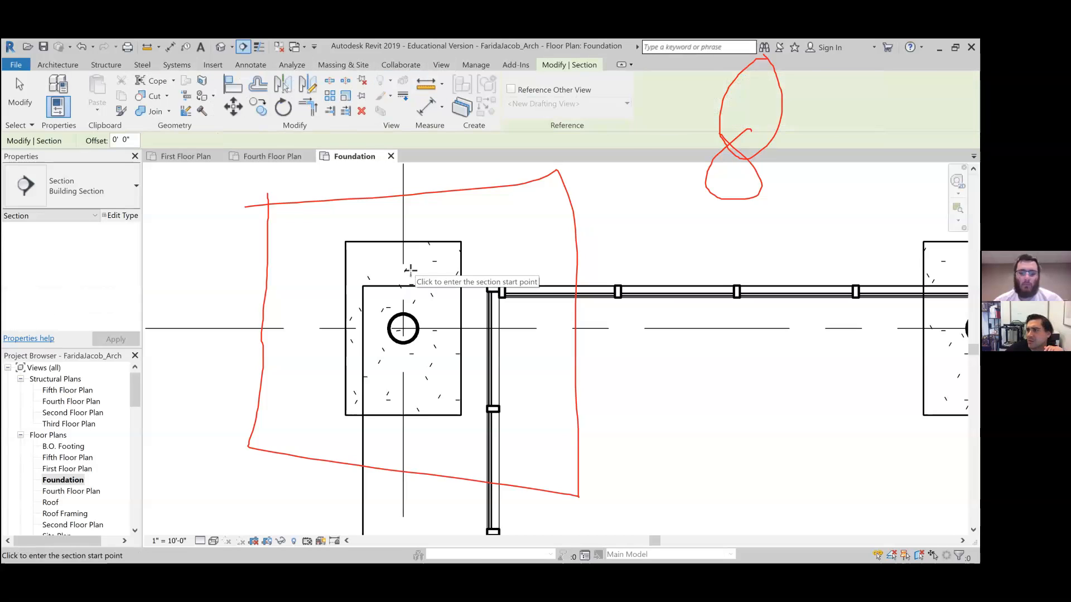
key(Escape)
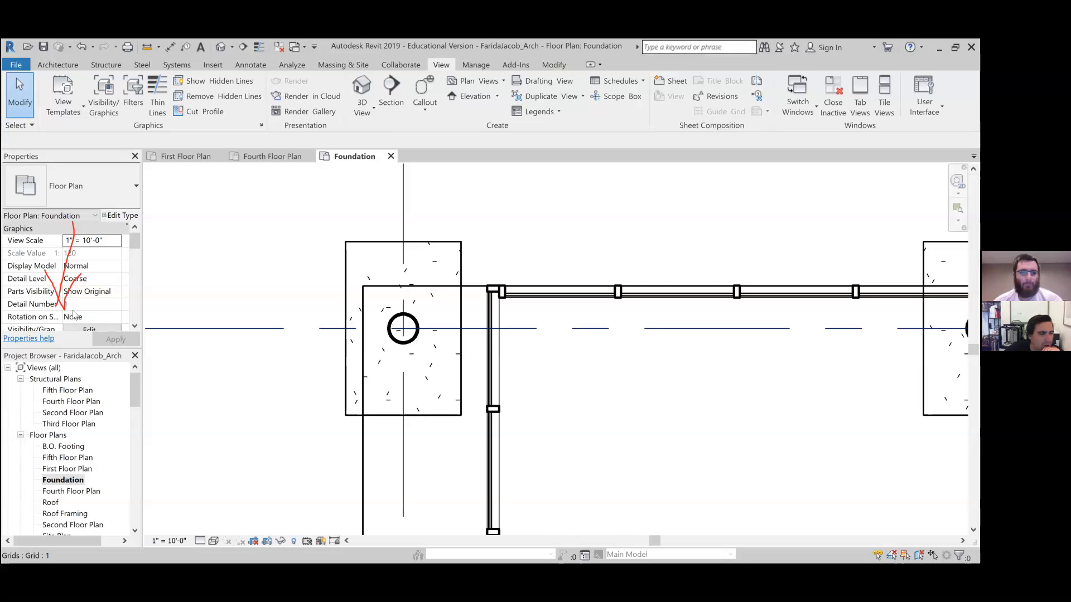
Check the view range settings of the Foundation floor plan without changing them.
drag(135, 246, 134, 292)
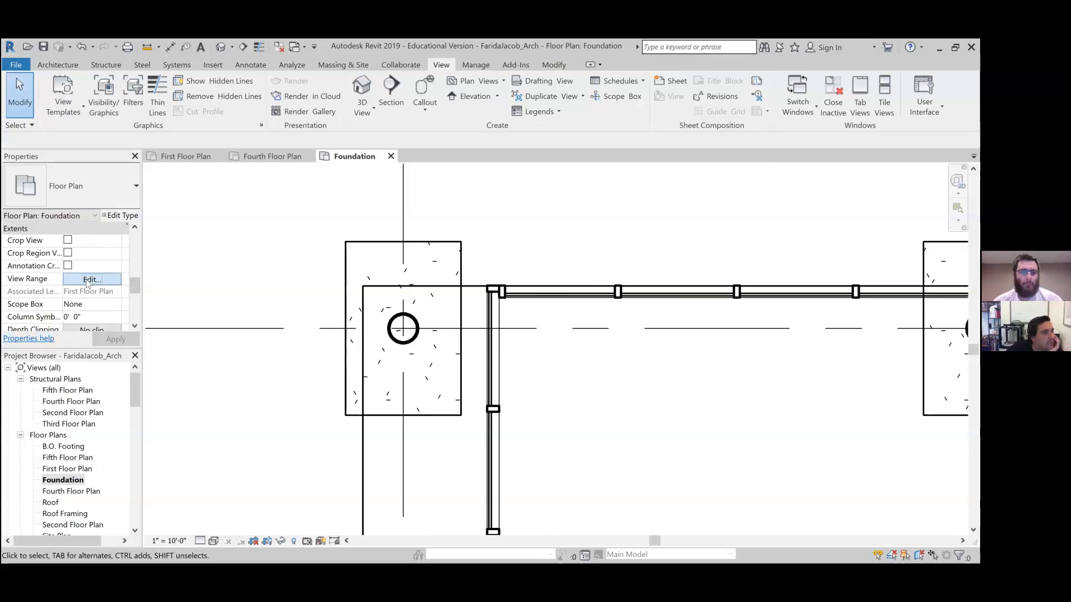
click(90, 280)
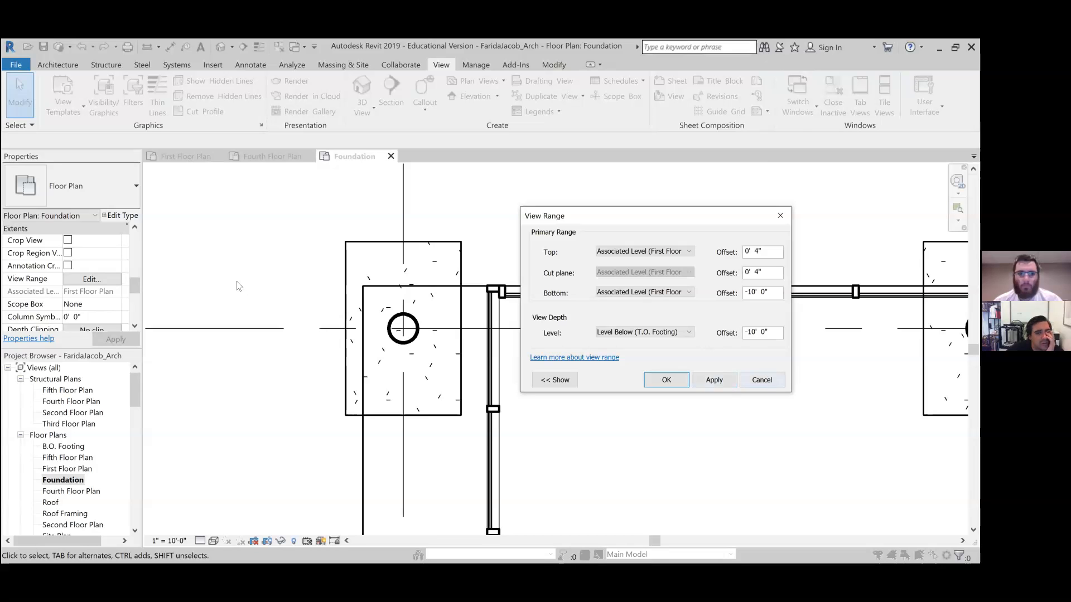
click(769, 381)
Open the East and North building elevations to examine the first floor slab and footing levels.
scroll(84, 479, down, 7)
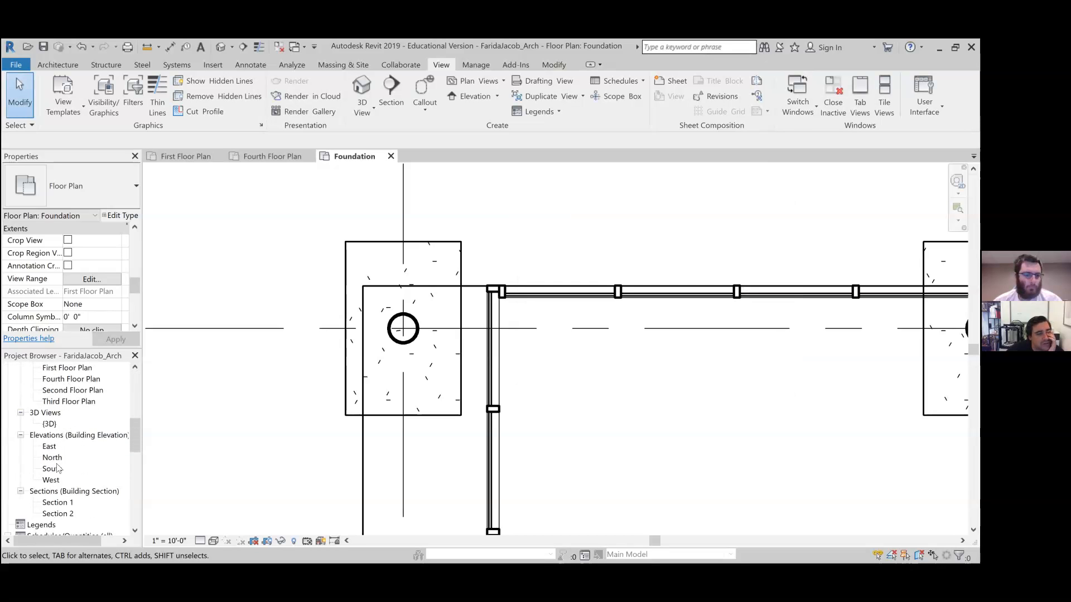
double_click(49, 438)
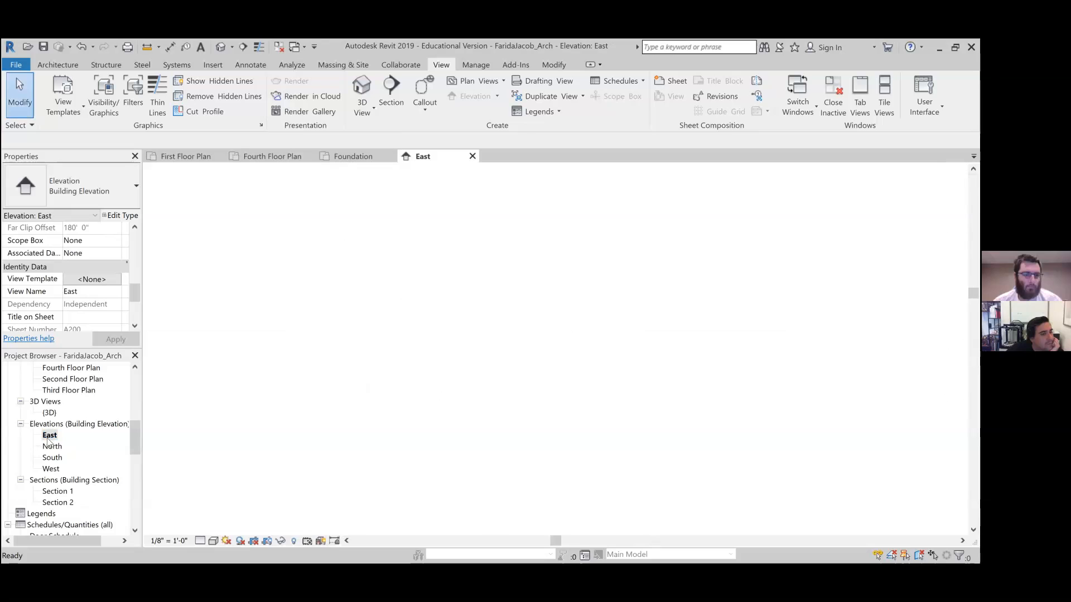
double_click(53, 446)
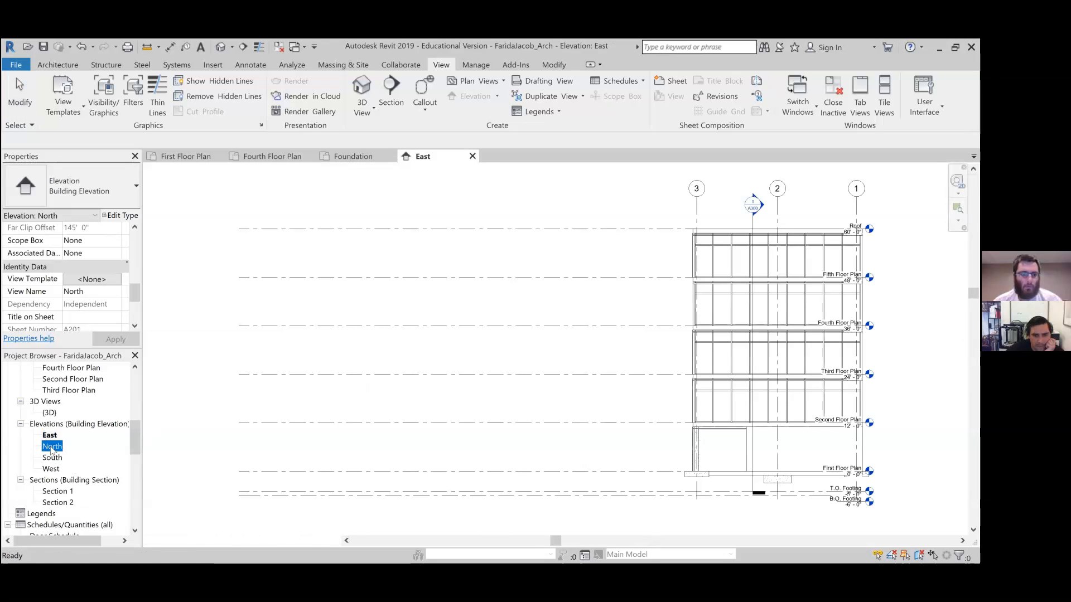
middle_drag(474, 373, 288, 368)
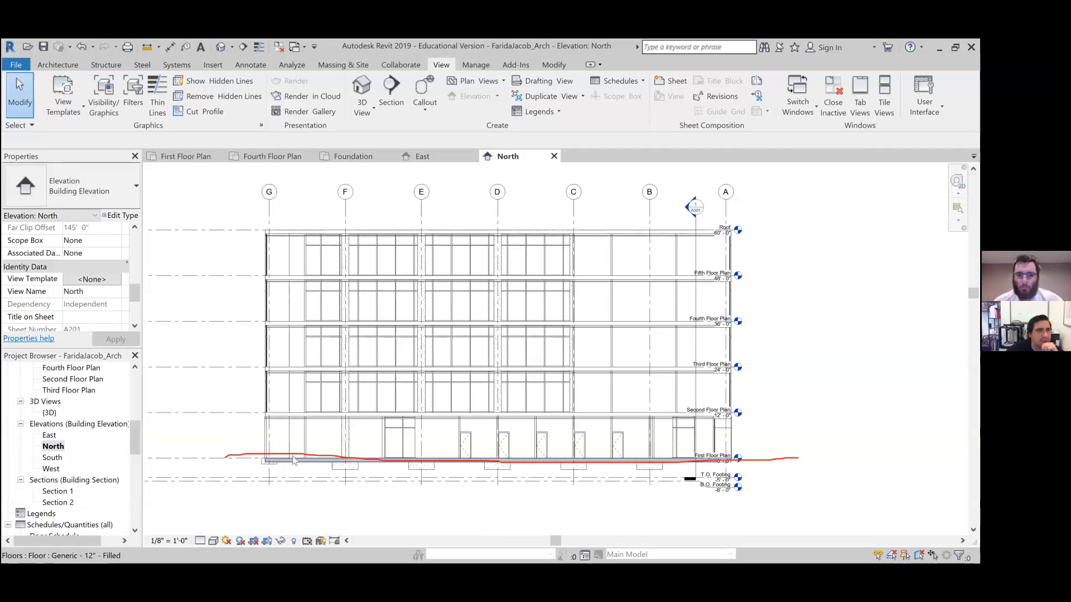
Return to the Foundation floor plan and show the column footings.
scroll(65, 418, up, 10)
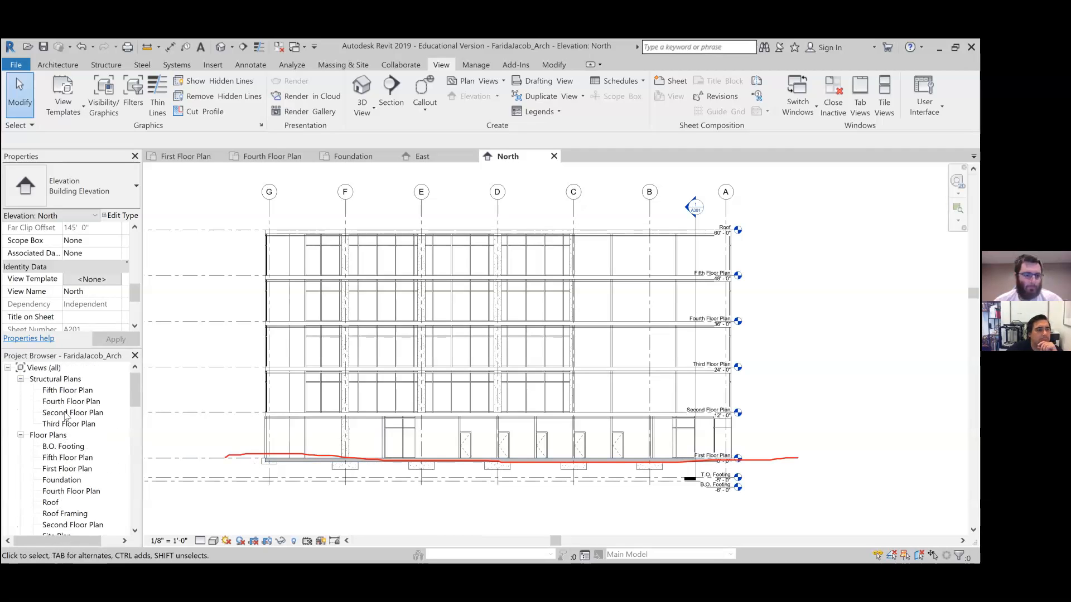
double_click(62, 480)
scroll(600, 376, down, 3)
middle_drag(600, 376, 368, 224)
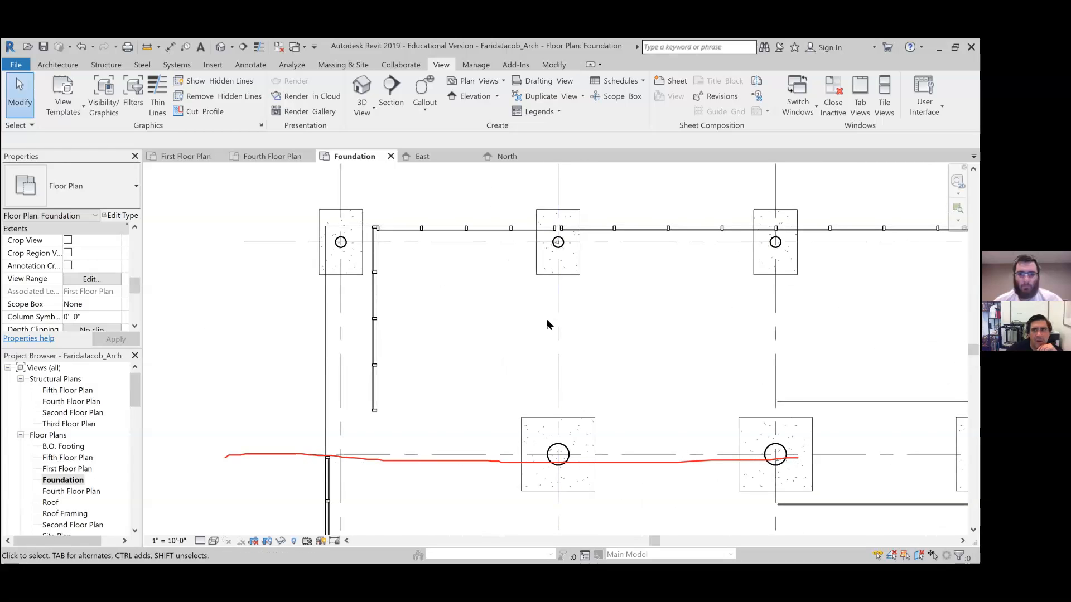
Set the cut plane offset in the Foundation plan's view range to -0' 4".
scroll(72, 287, down, 3)
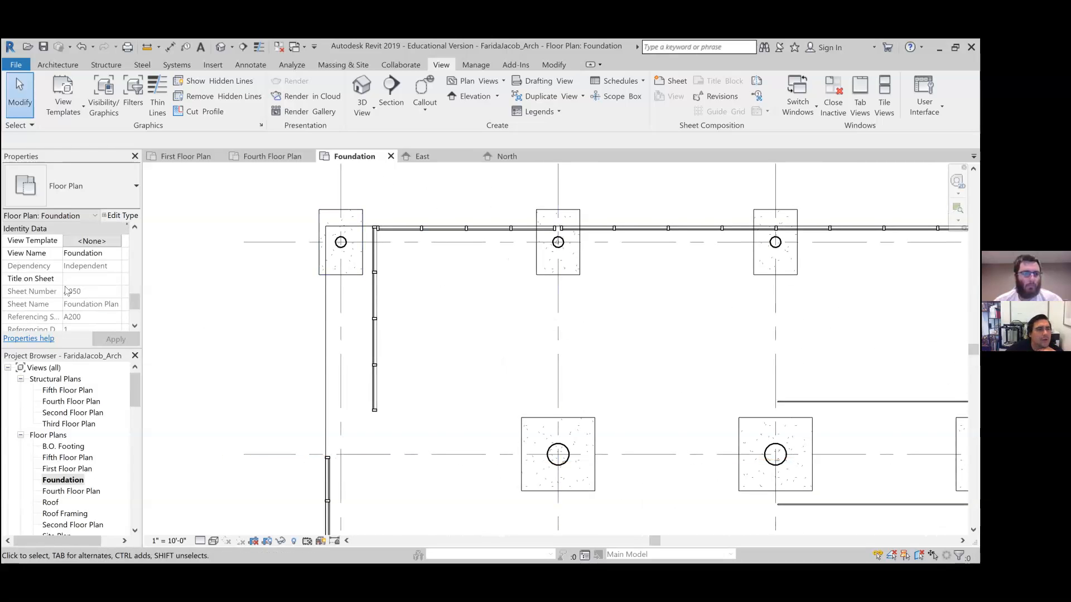
scroll(75, 281, up, 2)
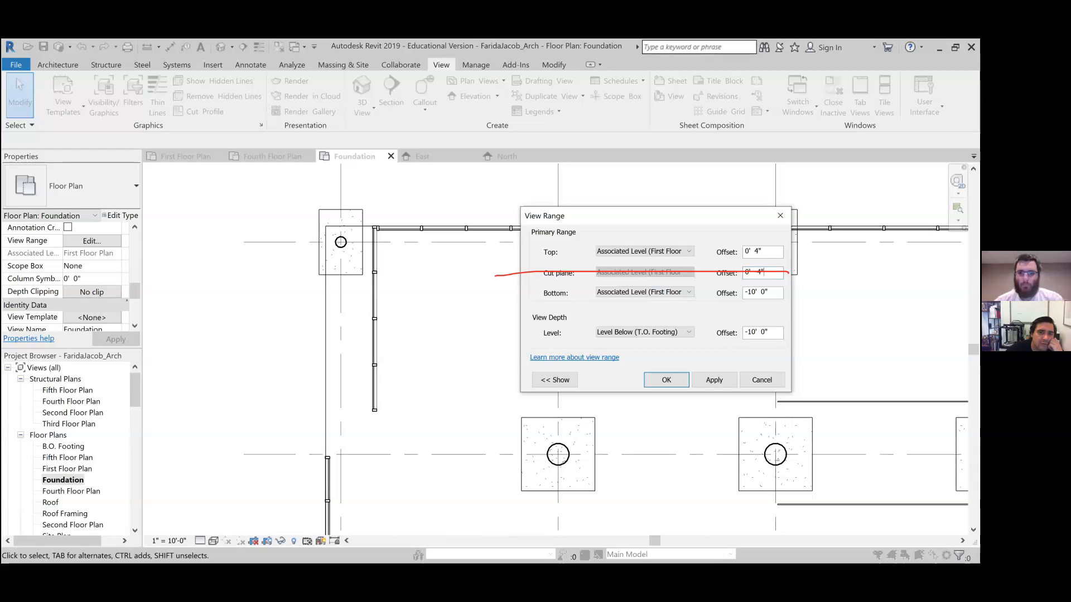
click(707, 380)
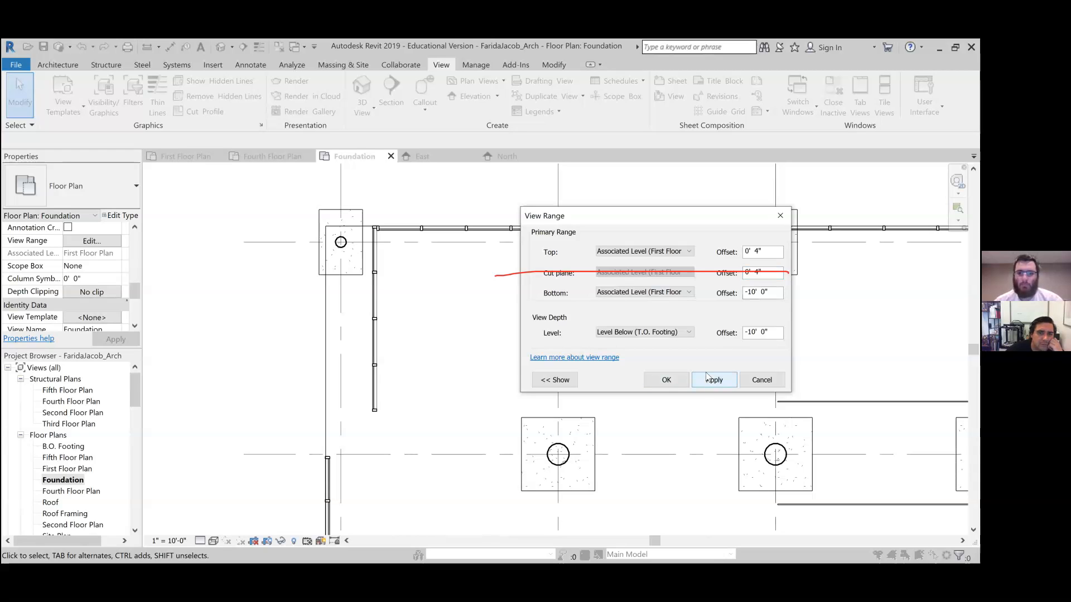
drag(770, 274, 717, 277)
key(BackSpace)
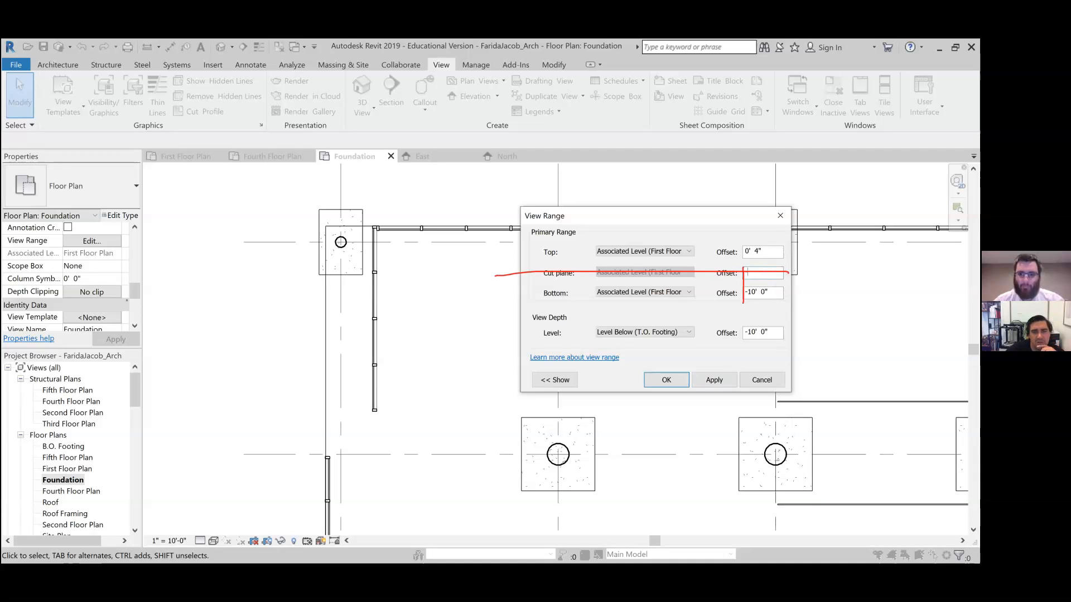
text(-0' 4)
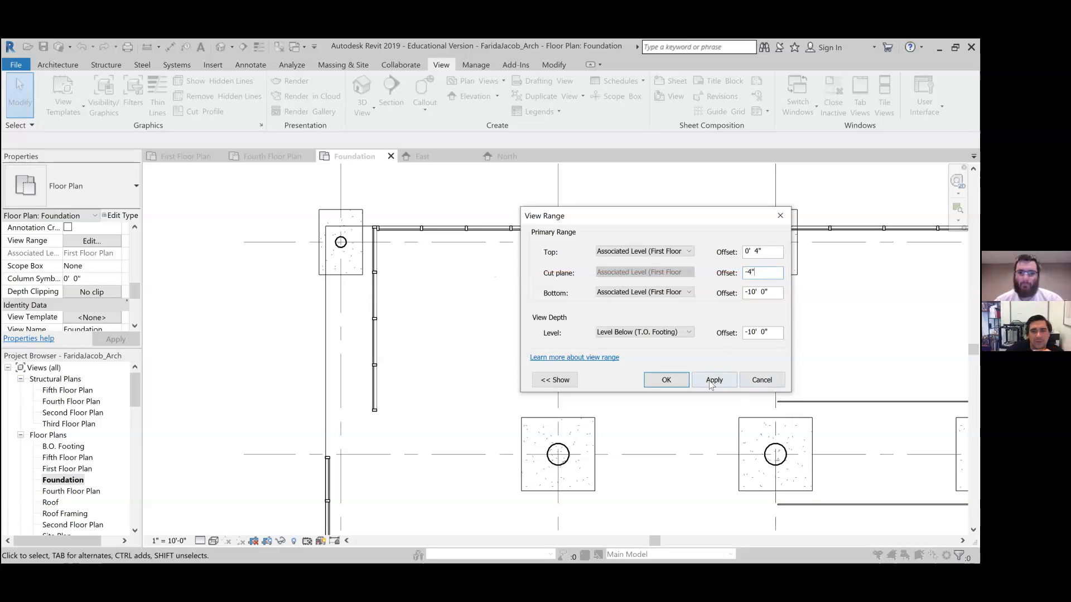
text(")
click(711, 382)
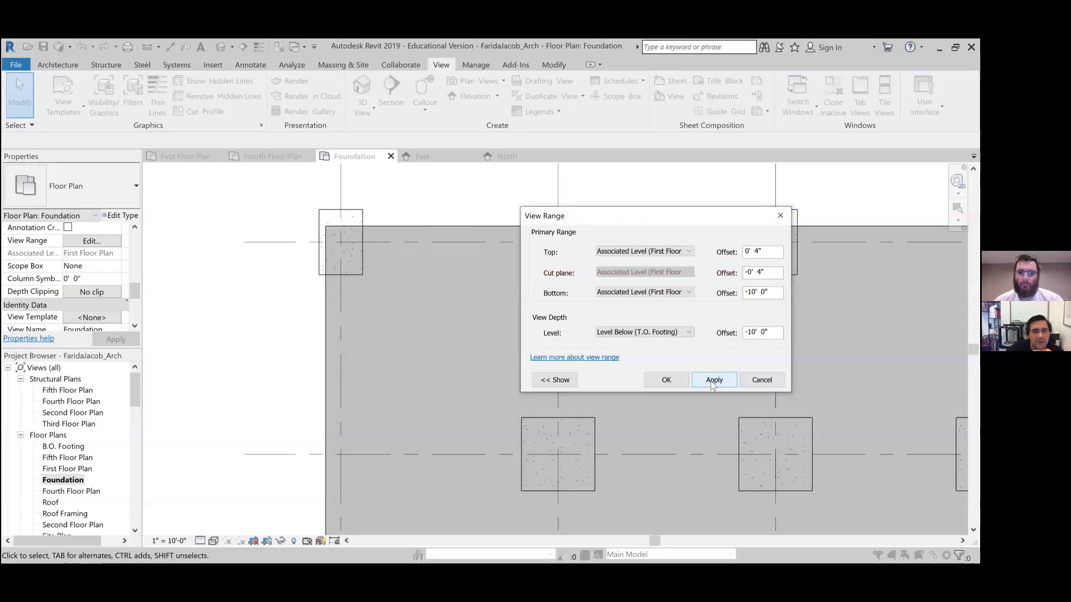
click(666, 381)
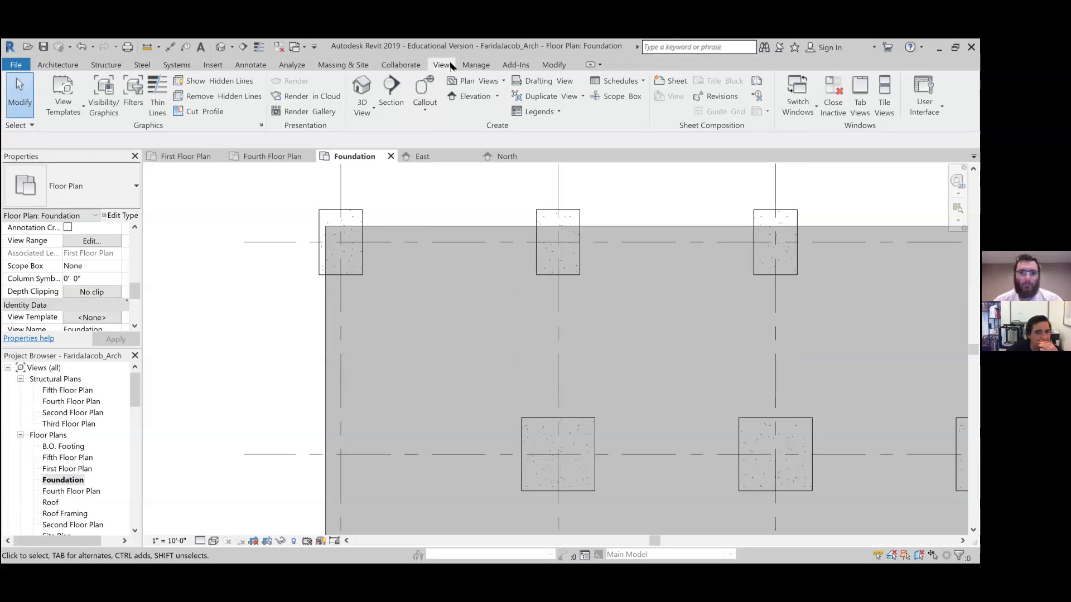
Try to place #5 rebar of shape 00 in the footings of the Foundation plan.
click(106, 64)
click(399, 90)
click(520, 337)
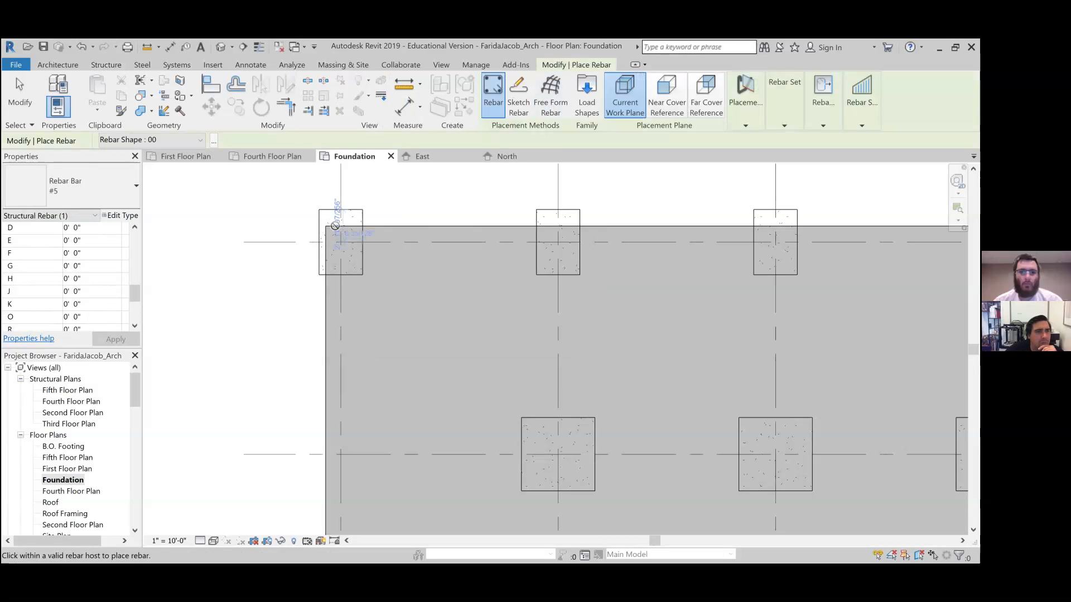
middle_drag(432, 252, 453, 266)
click(753, 114)
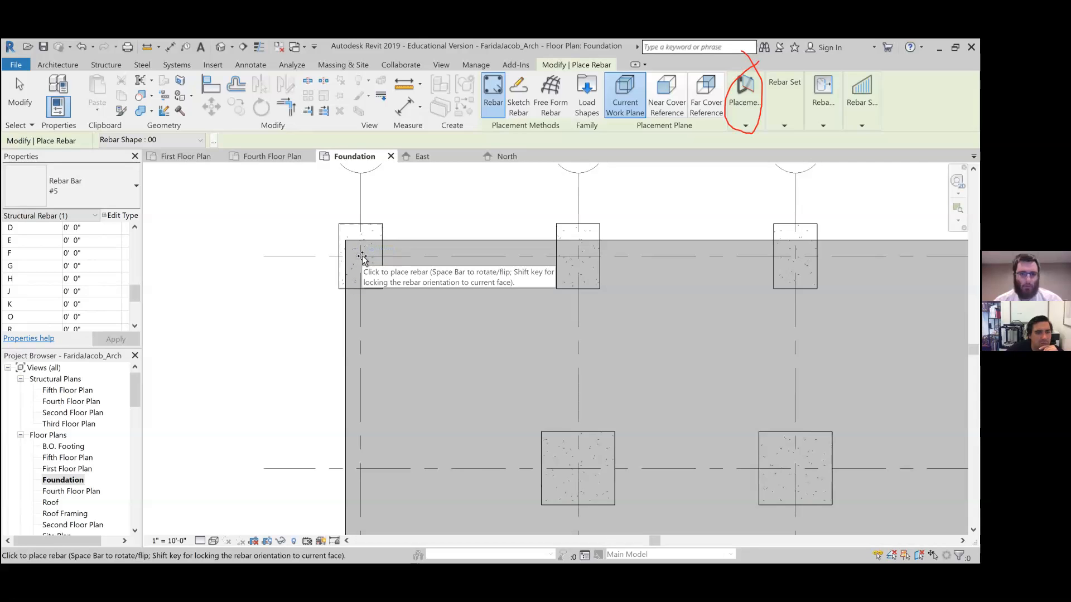
middle_drag(577, 439, 493, 353)
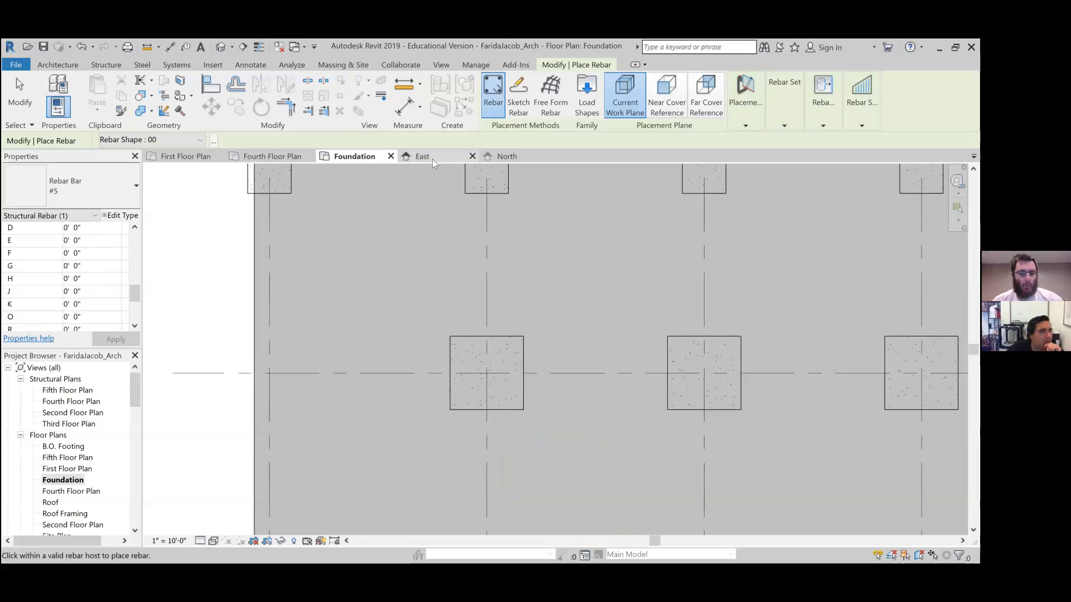
key(Escape)
key(Escape)
Set the cut plane offset in the Foundation plan's view range to -0' 1".
scroll(82, 283, down, 5)
scroll(82, 282, up, 5)
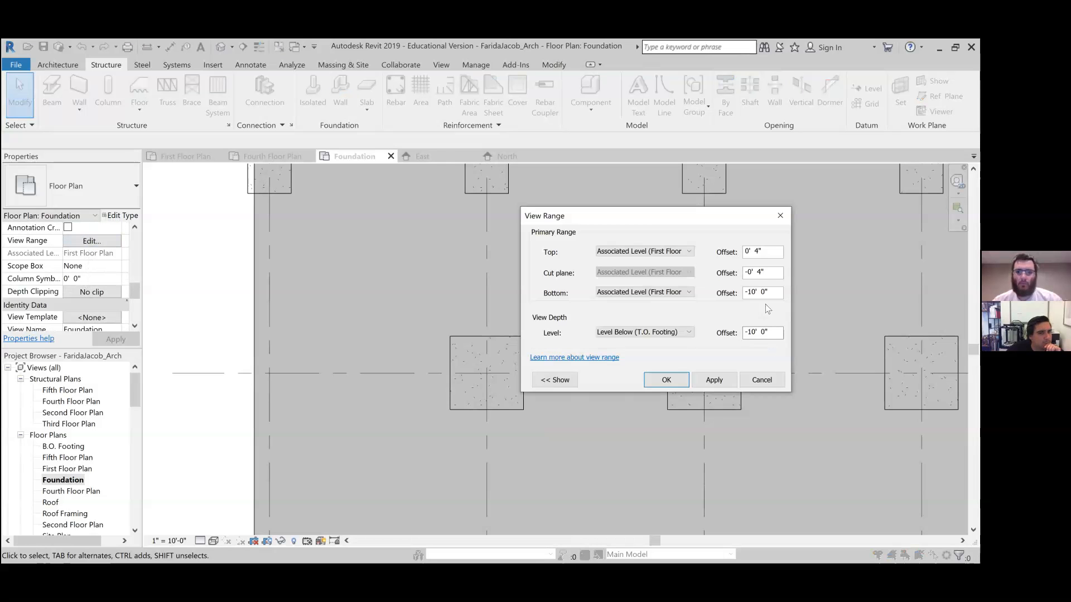
drag(765, 272, 729, 283)
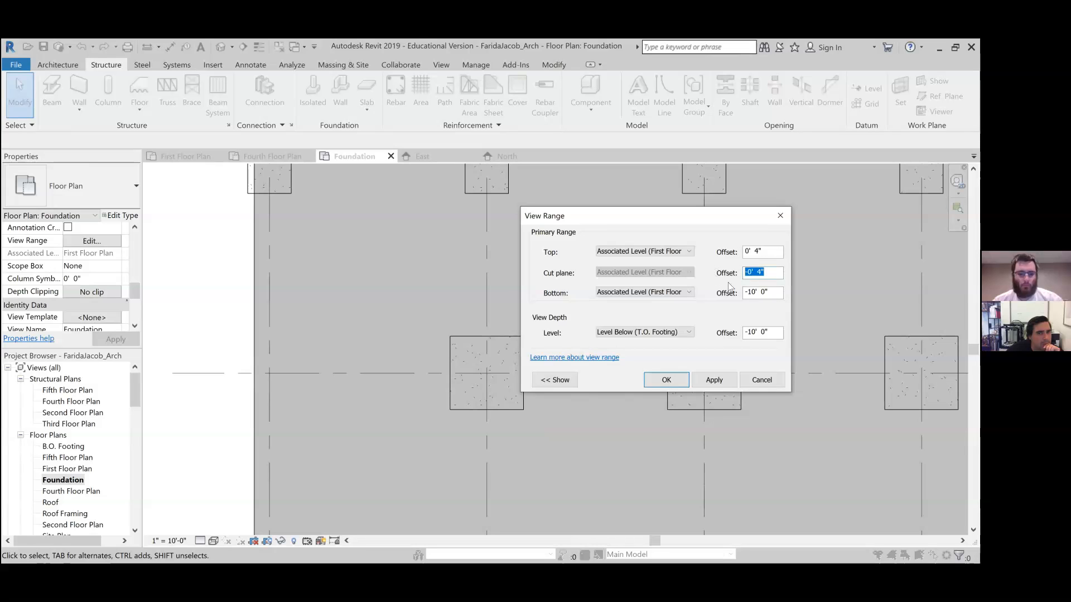
text(1)
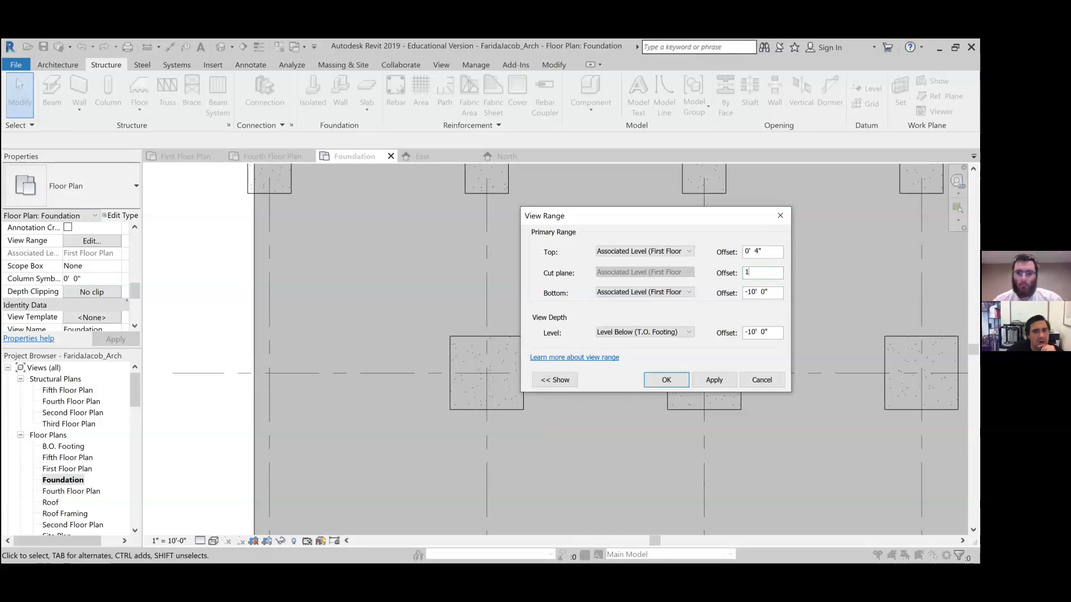
text(-1)
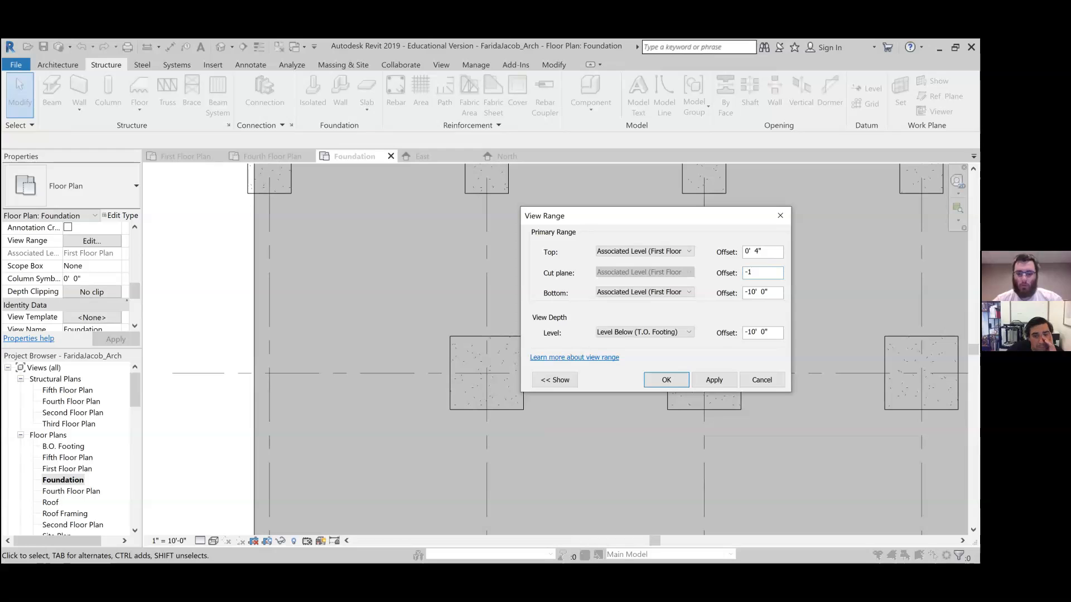
key(Return)
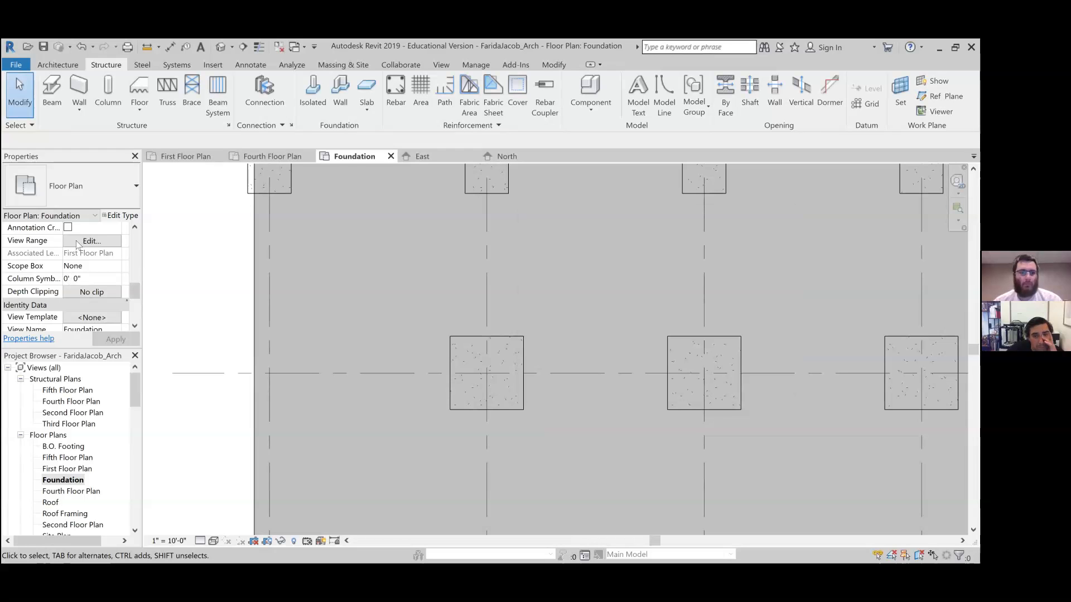
Set the cut plane offset in the Foundation plan's view range to -1' 0".
middle_drag(467, 311, 522, 375)
click(90, 241)
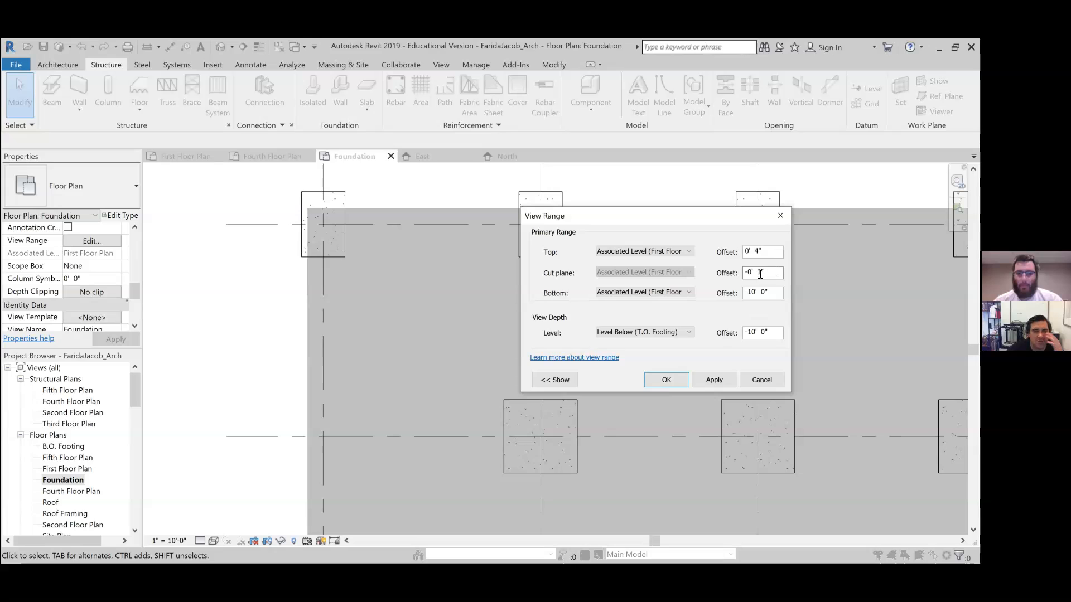
drag(769, 272, 727, 275)
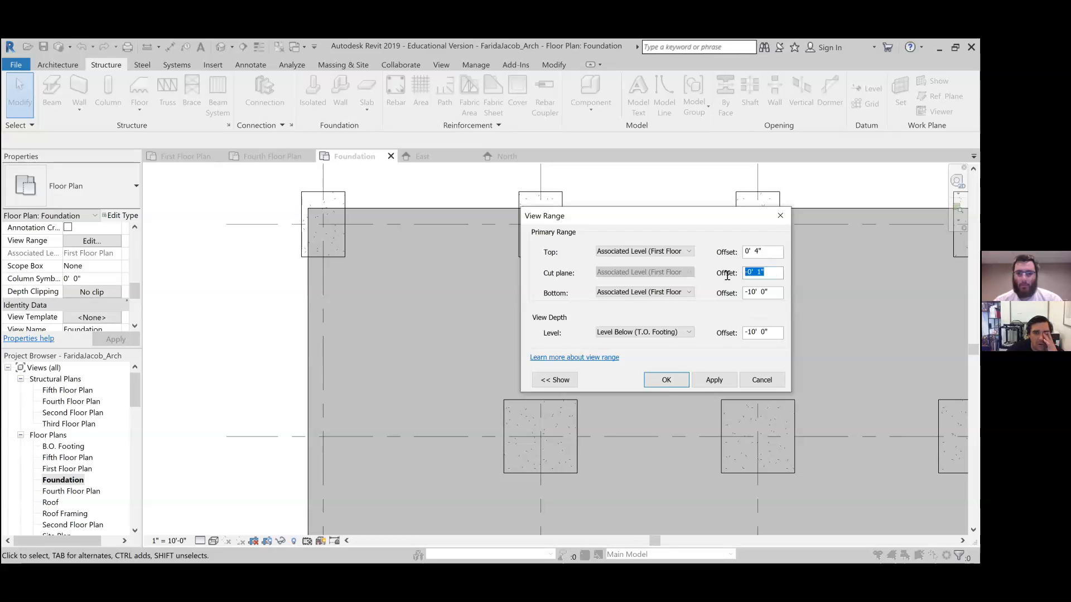
text(1)
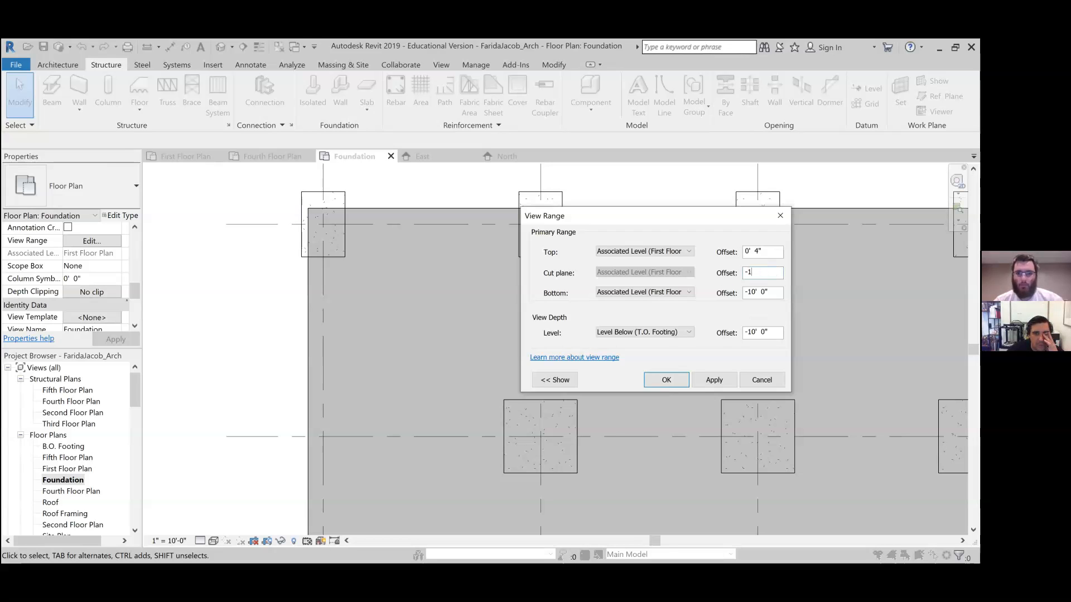
click(714, 380)
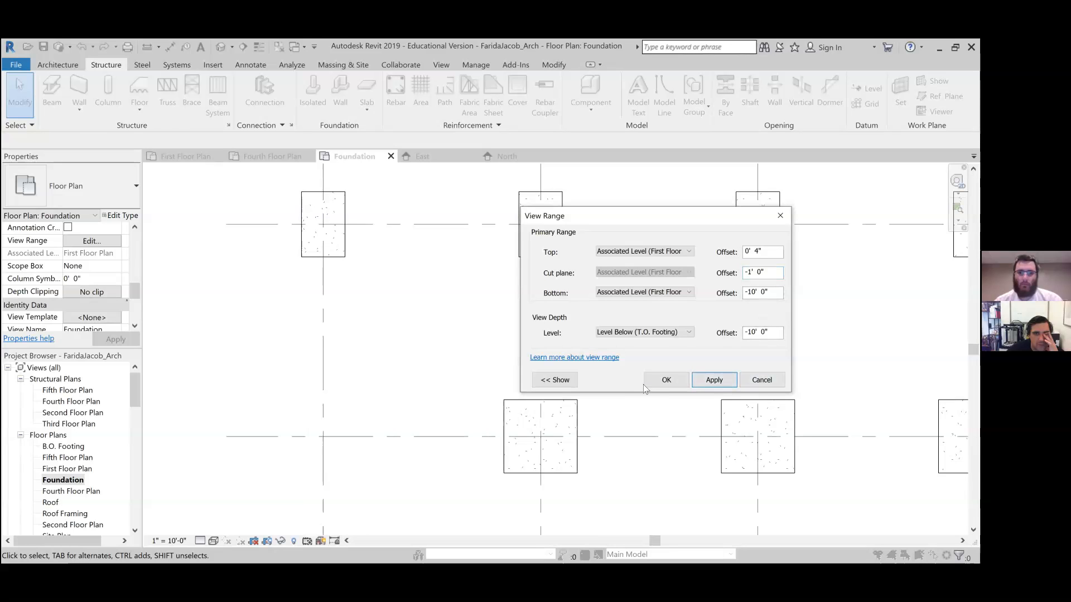
click(664, 379)
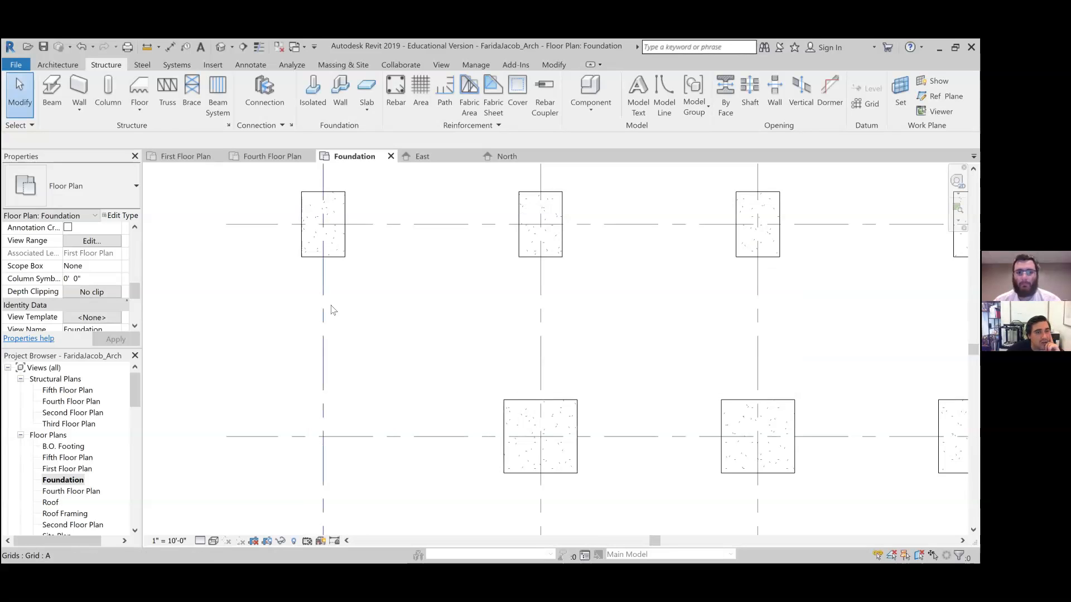
Place #5 shape 00 rebar in the pile cap on the Foundation plan, using the near cover reference as placement plane.
click(400, 86)
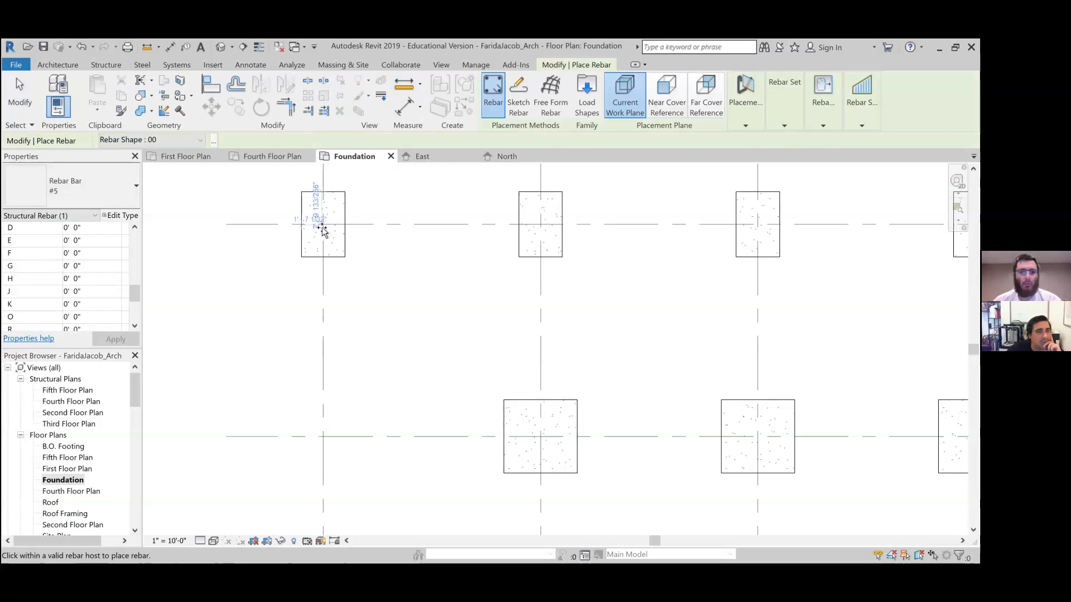
scroll(349, 249, up, 3)
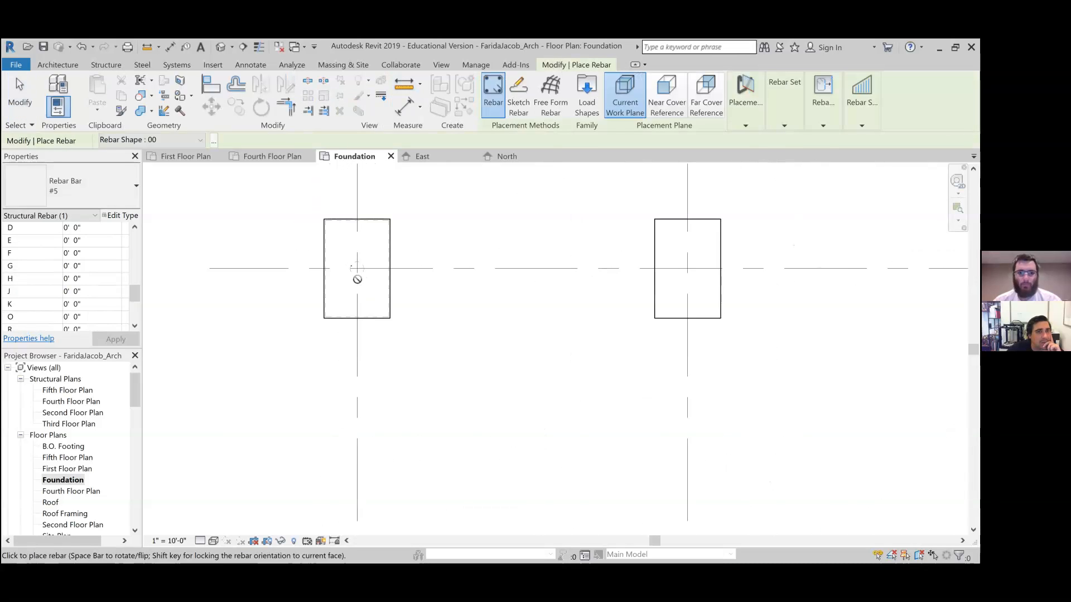
middle_drag(527, 358, 324, 189)
middle_drag(569, 395, 527, 269)
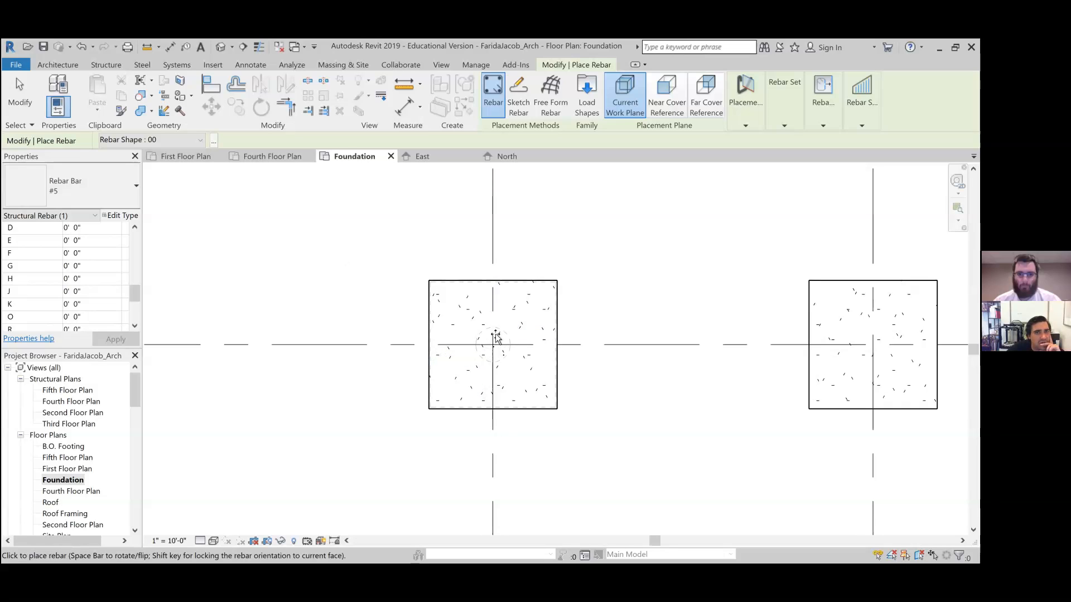
click(672, 105)
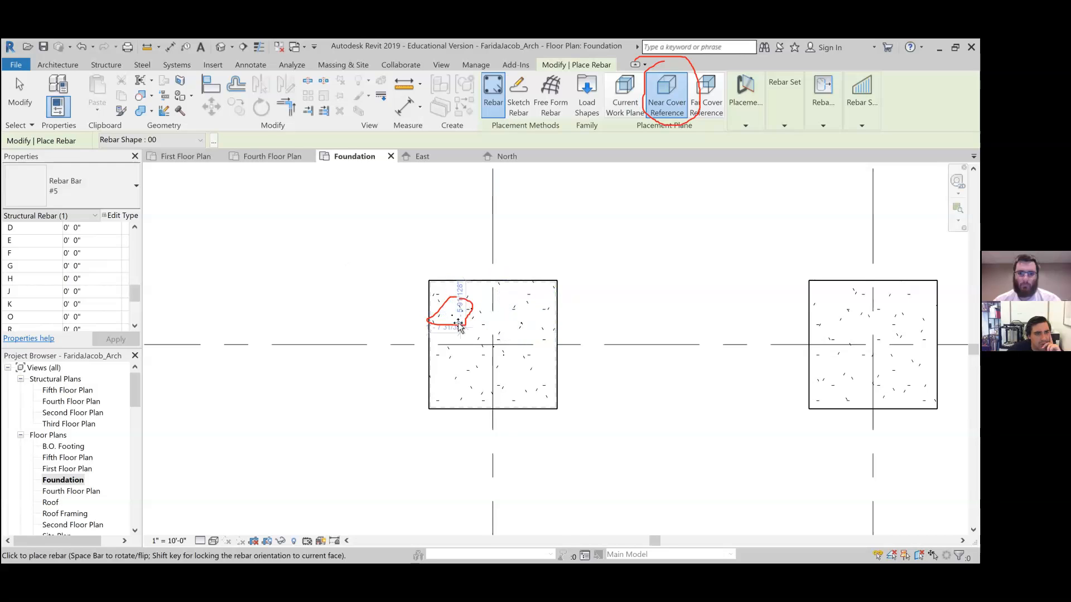
scroll(453, 315, up, 4)
scroll(452, 315, up, 2)
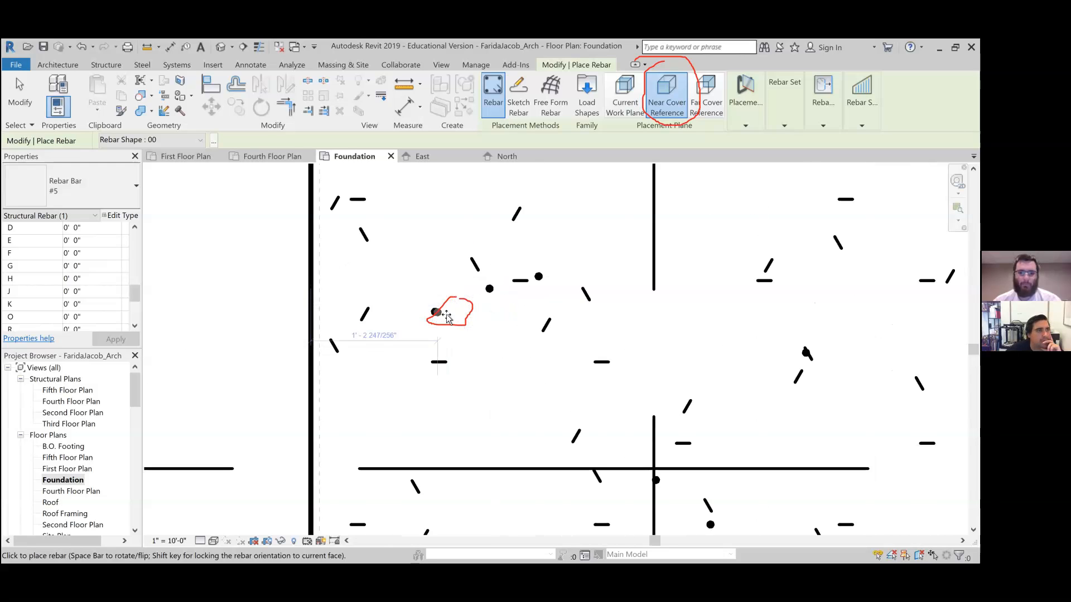
scroll(456, 315, down, 1)
scroll(456, 316, down, 1)
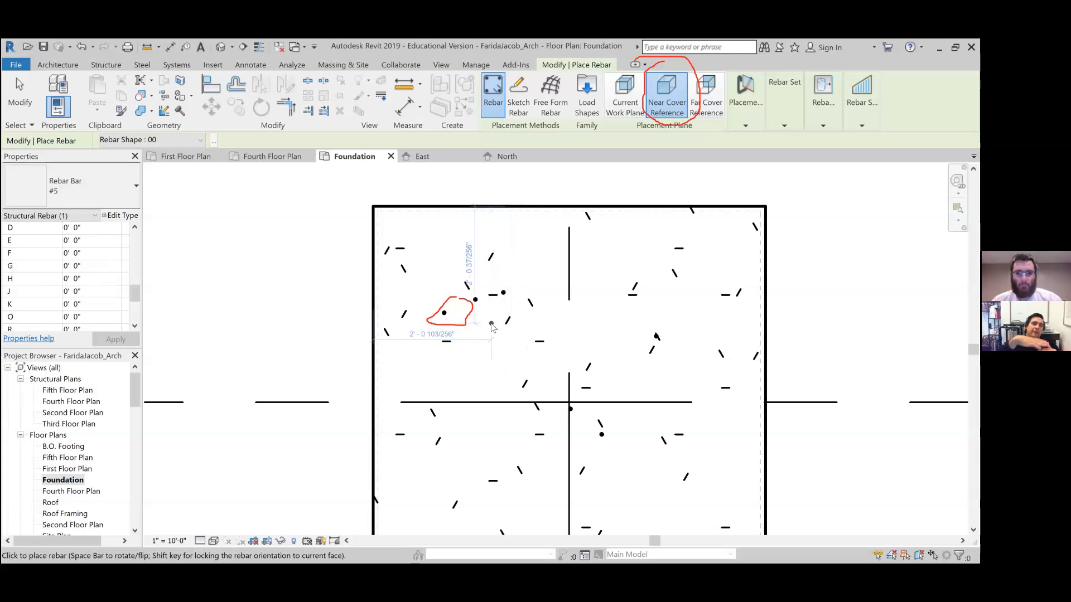
Delete the #5 bars placed in the pile cap on the Foundation plan.
key(Escape)
click(446, 313)
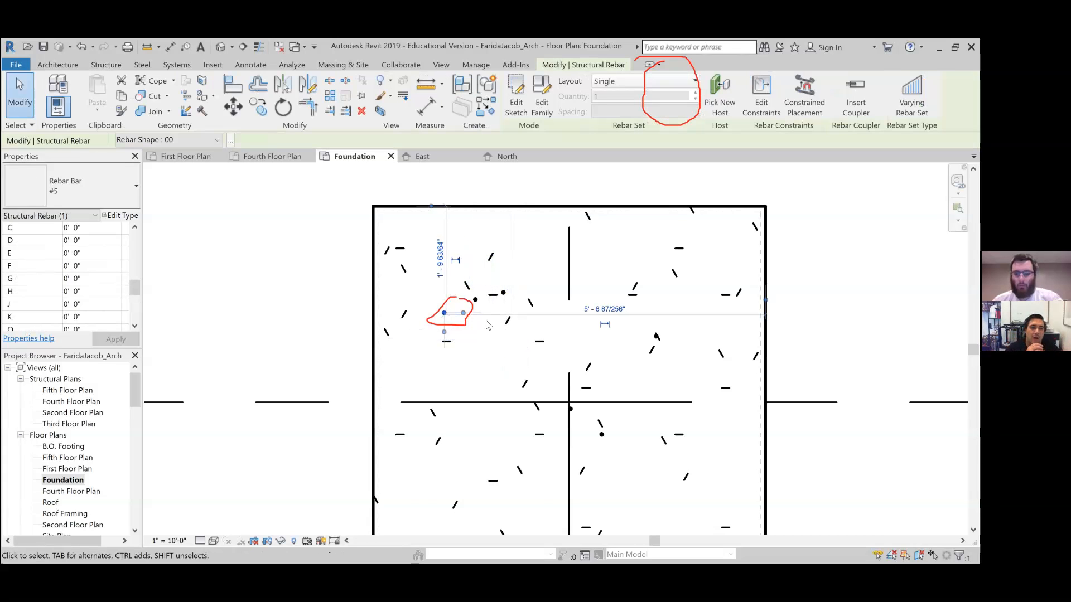
key(Escape)
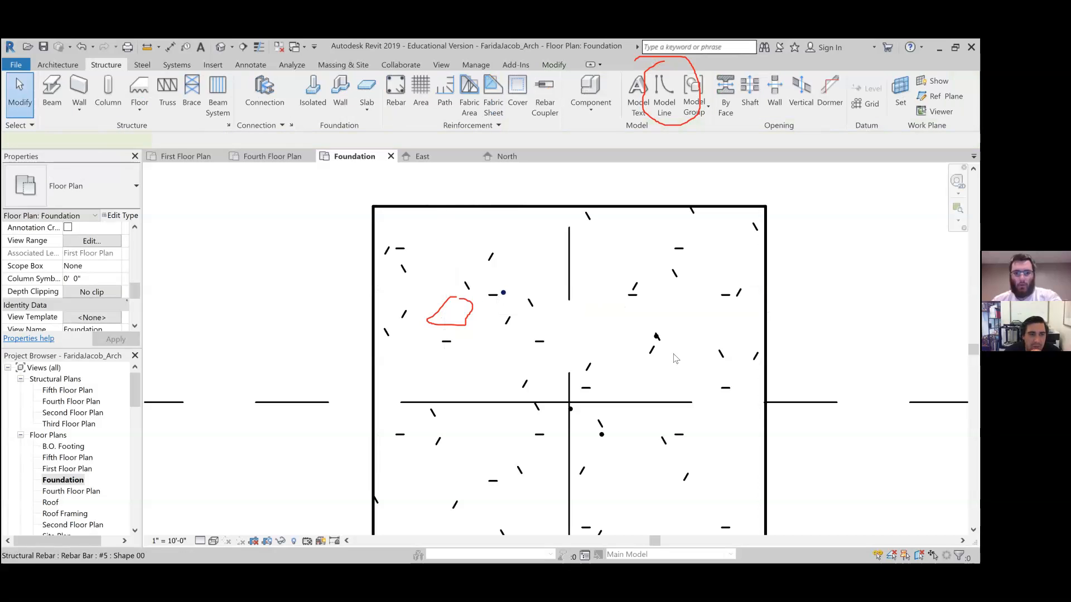
key(Delete)
click(601, 435)
key(Delete)
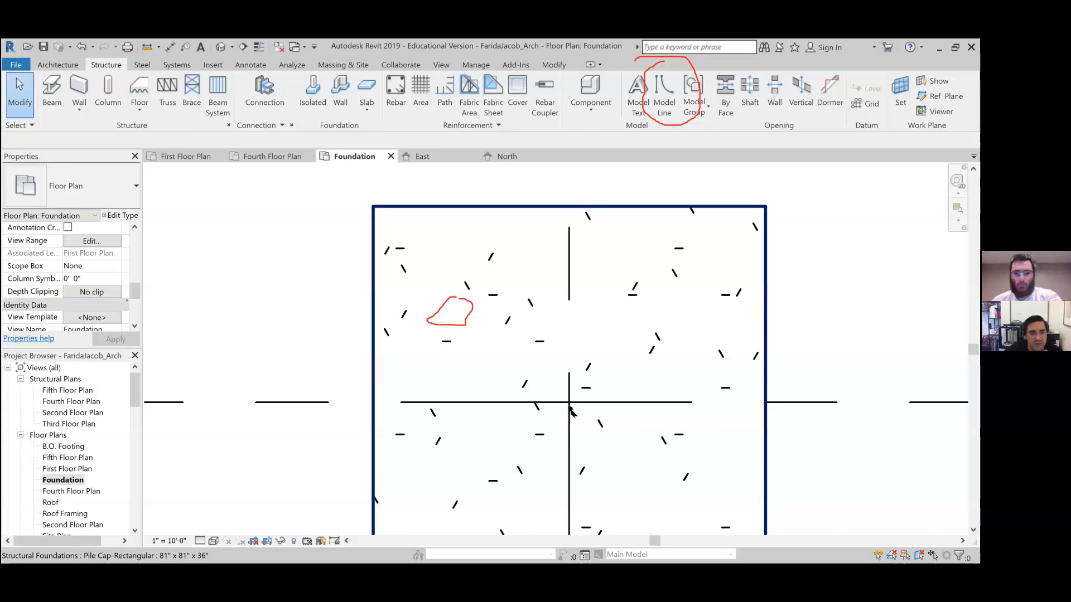
click(570, 411)
middle_drag(600, 426, 560, 388)
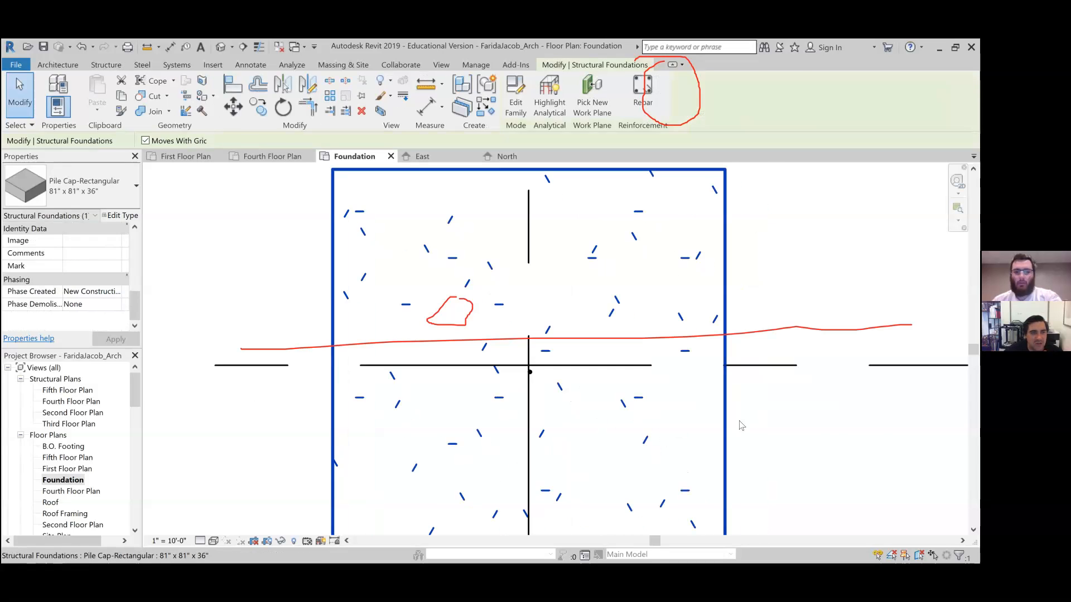
click(830, 433)
Draw a horizontal building section line through the pile cap on the Foundation plan, just below its horizontal gridline.
scroll(454, 343, down, 3)
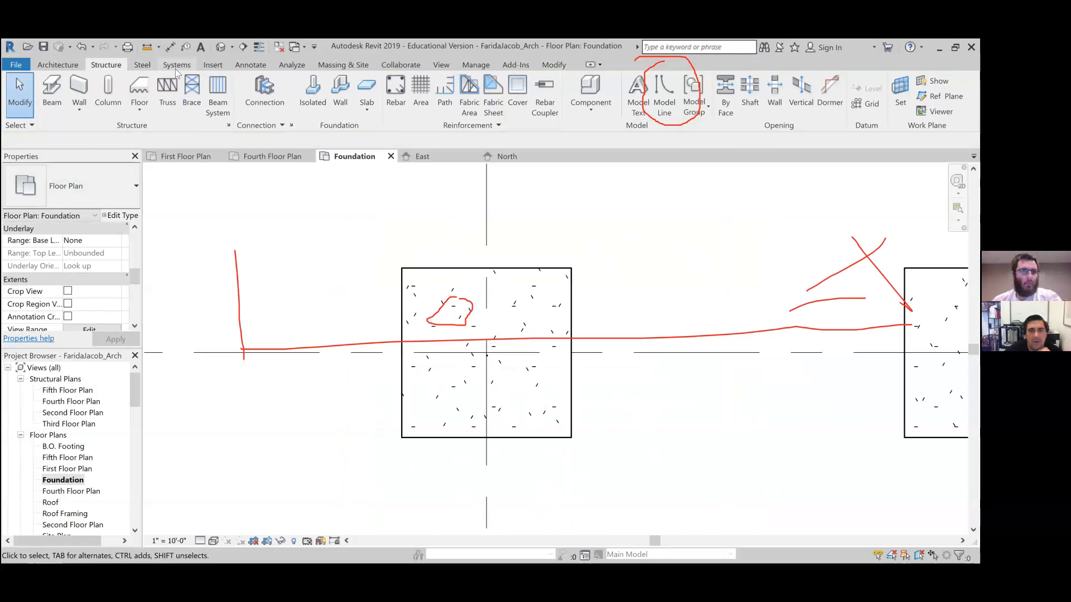
click(441, 66)
click(429, 104)
click(262, 368)
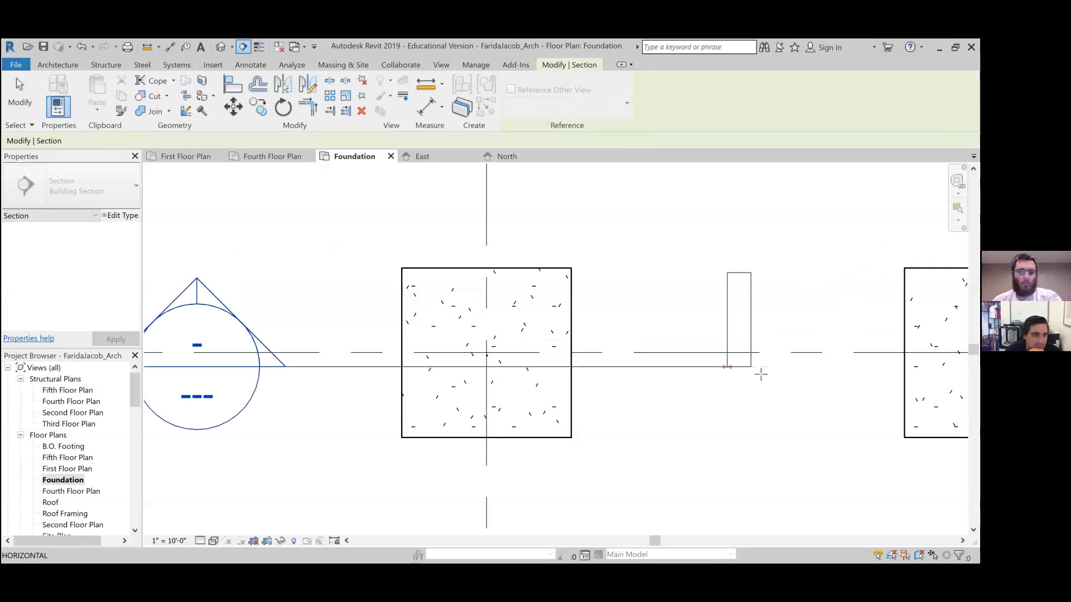
click(767, 369)
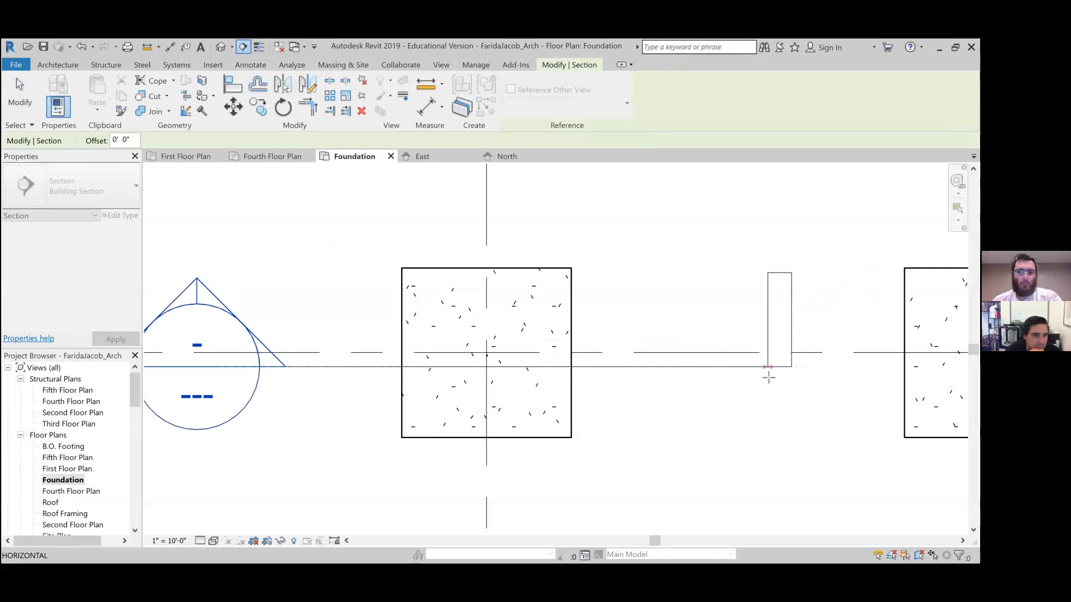
click(160, 461)
click(293, 368)
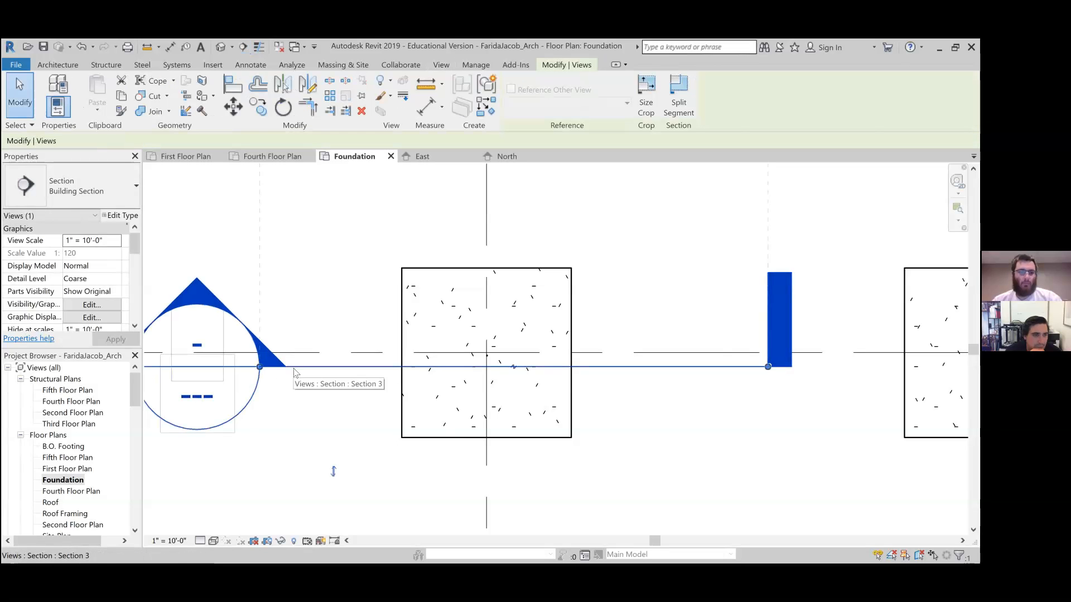
key(Escape)
Open the Section 3 view to show the pile cap below the column.
scroll(58, 485, down, 5)
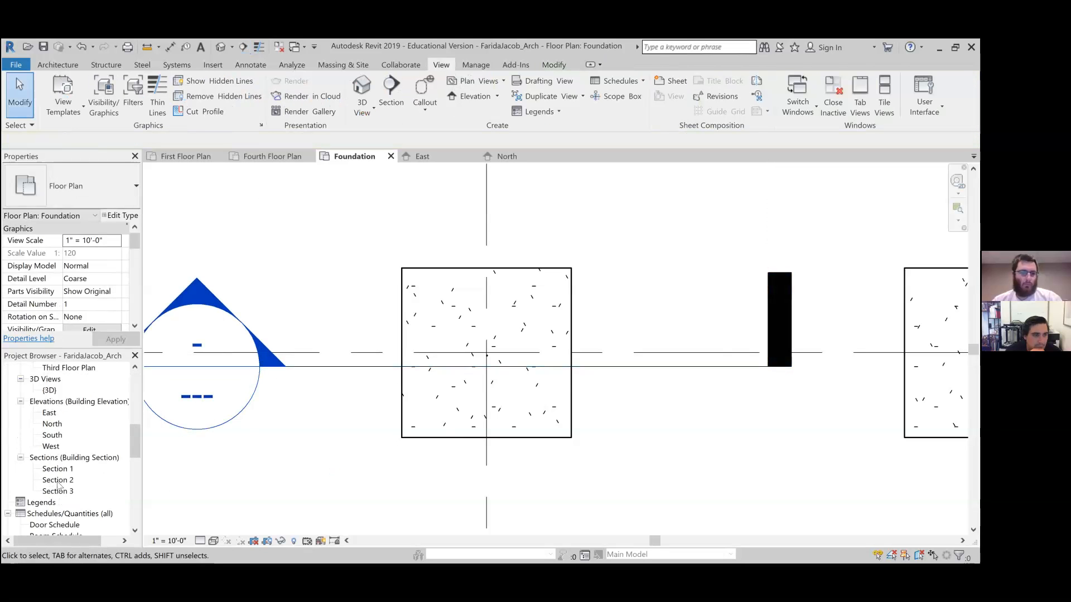
double_click(58, 490)
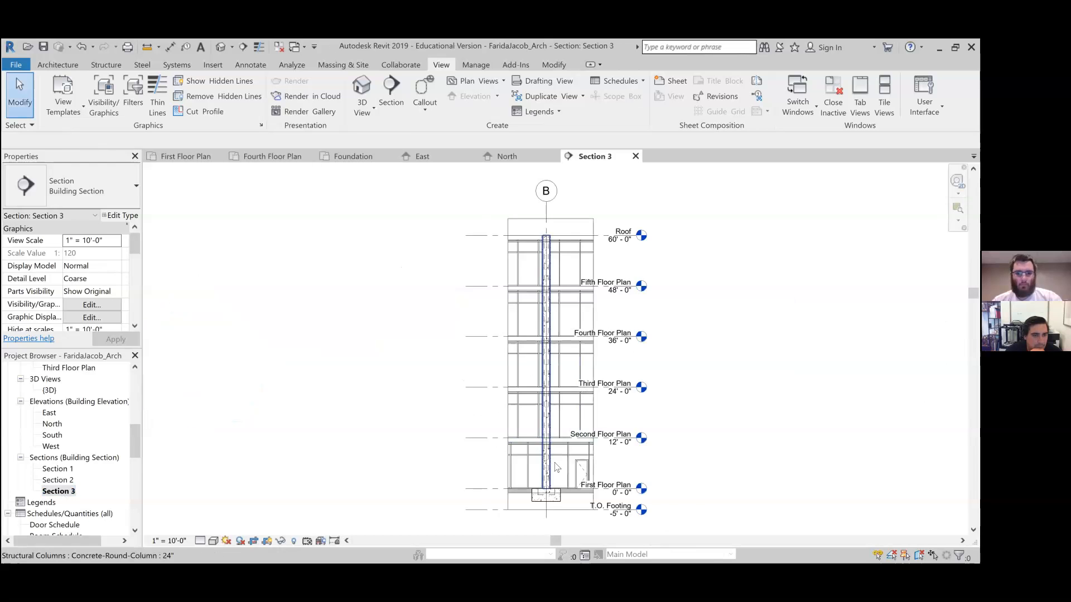
scroll(556, 467, up, 8)
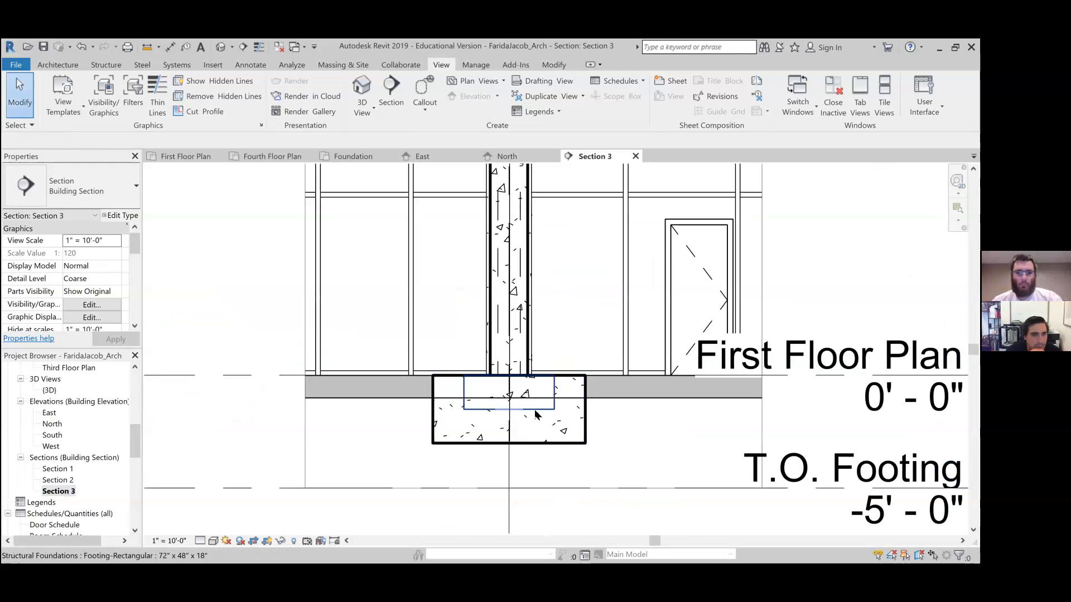
middle_drag(597, 411, 591, 456)
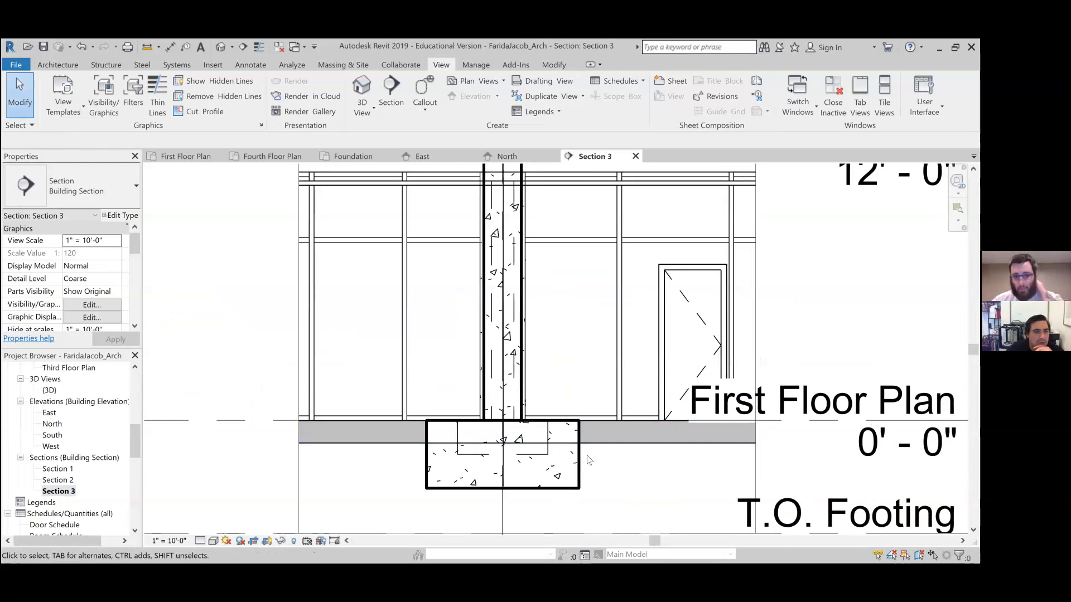
Place a #5 shape 00 rebar in the pile cap in Section 3, using the near cover reference as placement plane.
click(106, 65)
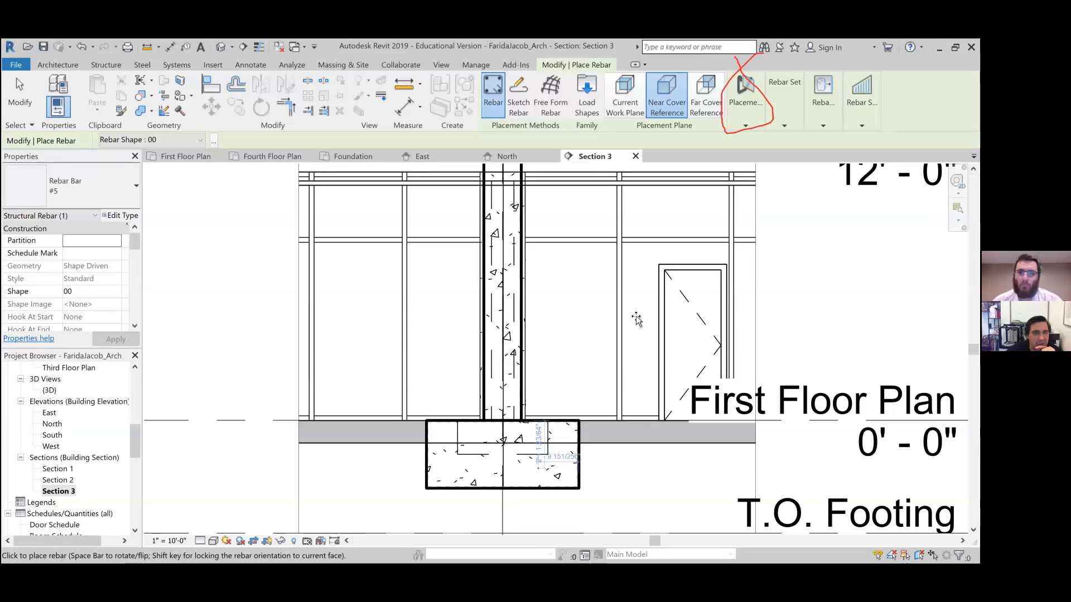
click(750, 114)
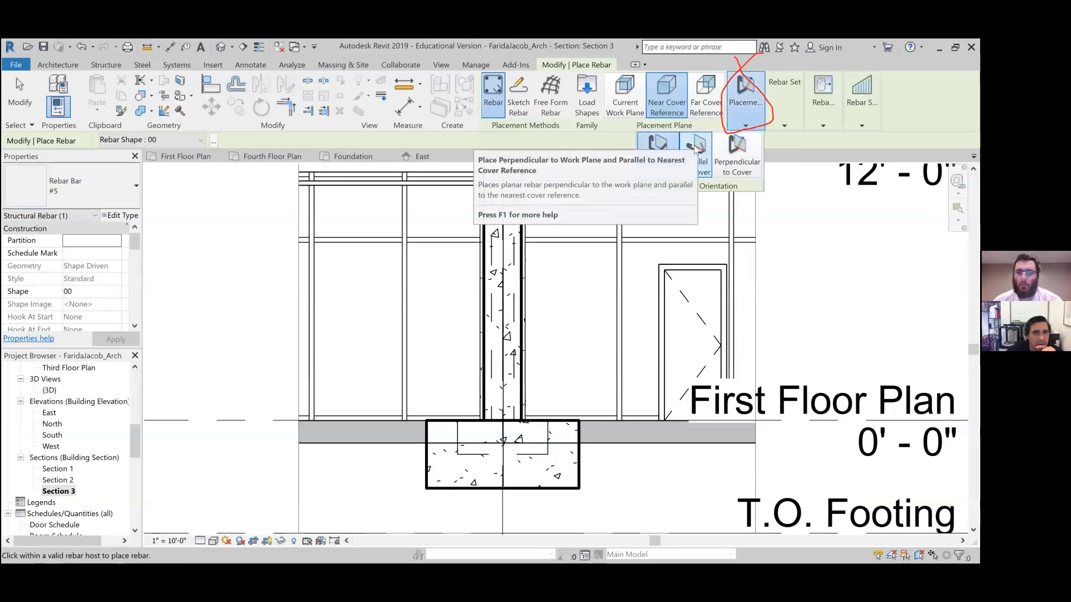
click(730, 109)
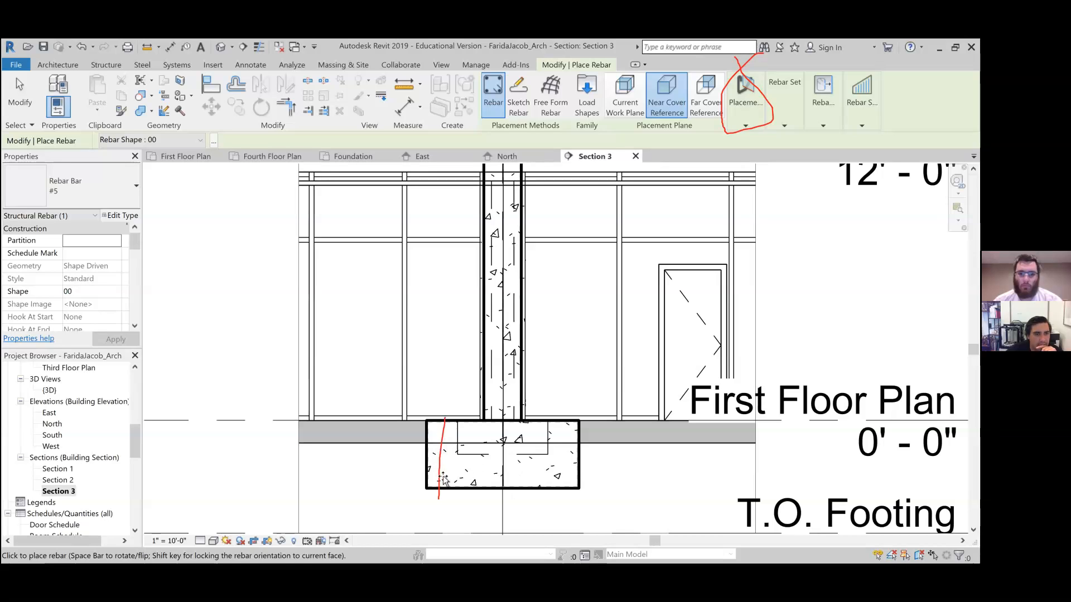
click(456, 444)
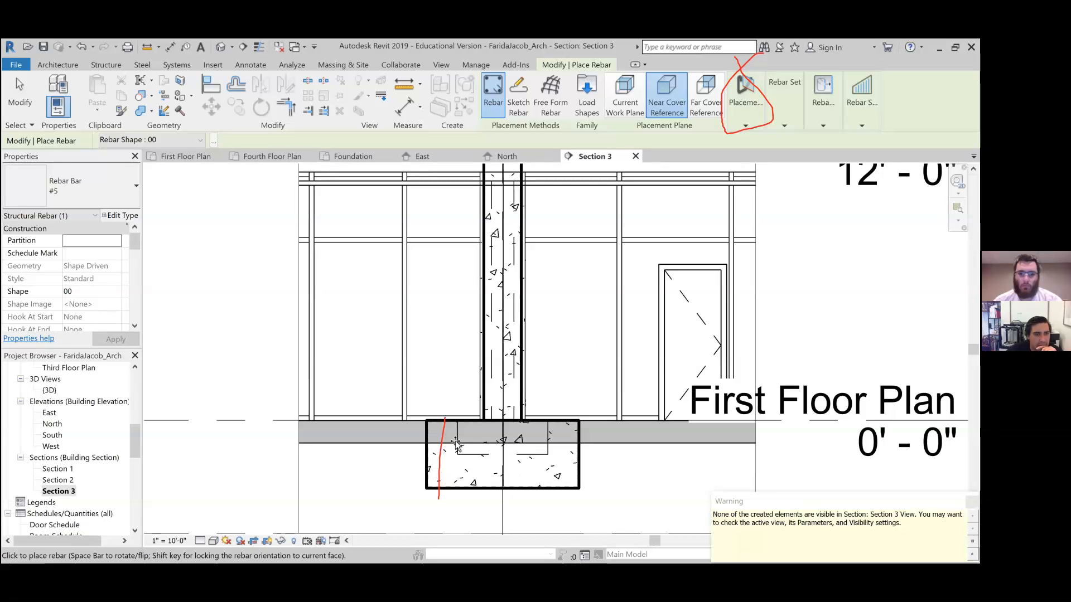
click(446, 474)
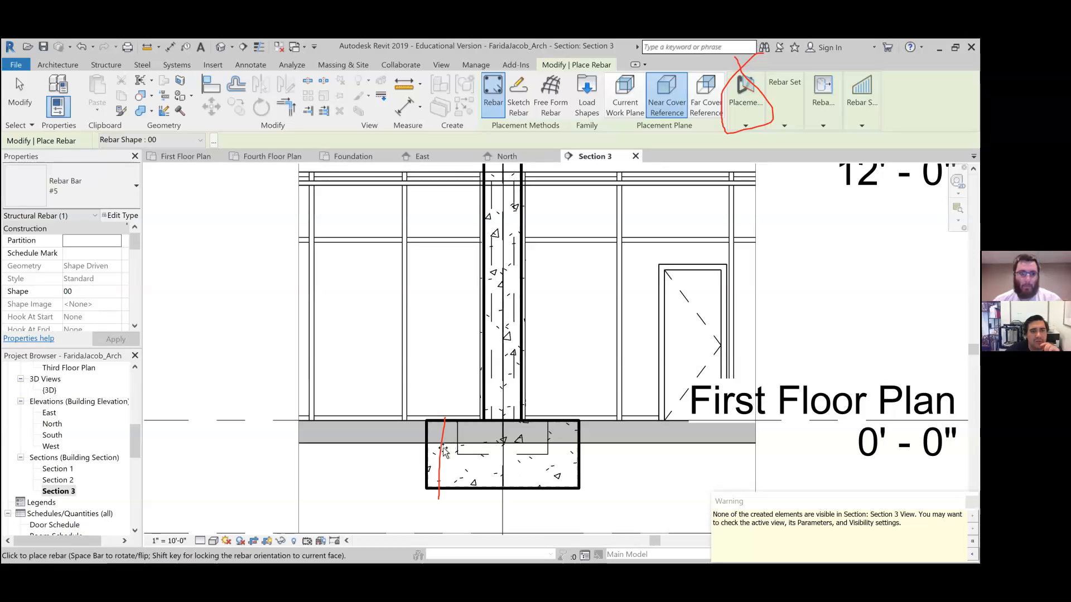
Check on the Foundation plan where the bar placed from the section lies within the pile cap.
scroll(64, 418, up, 5)
scroll(64, 417, up, 1)
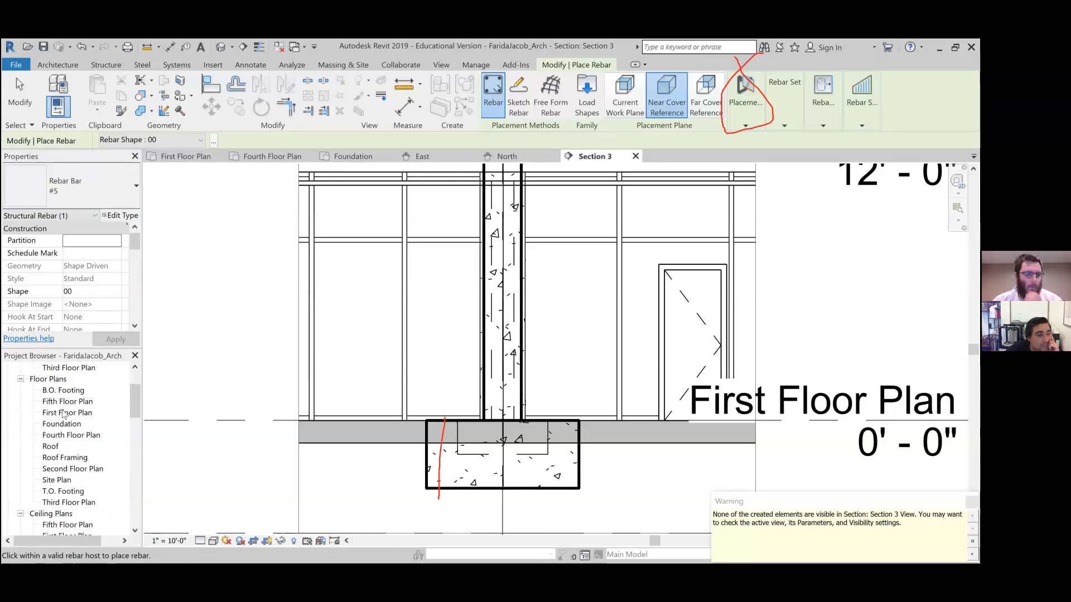
double_click(60, 425)
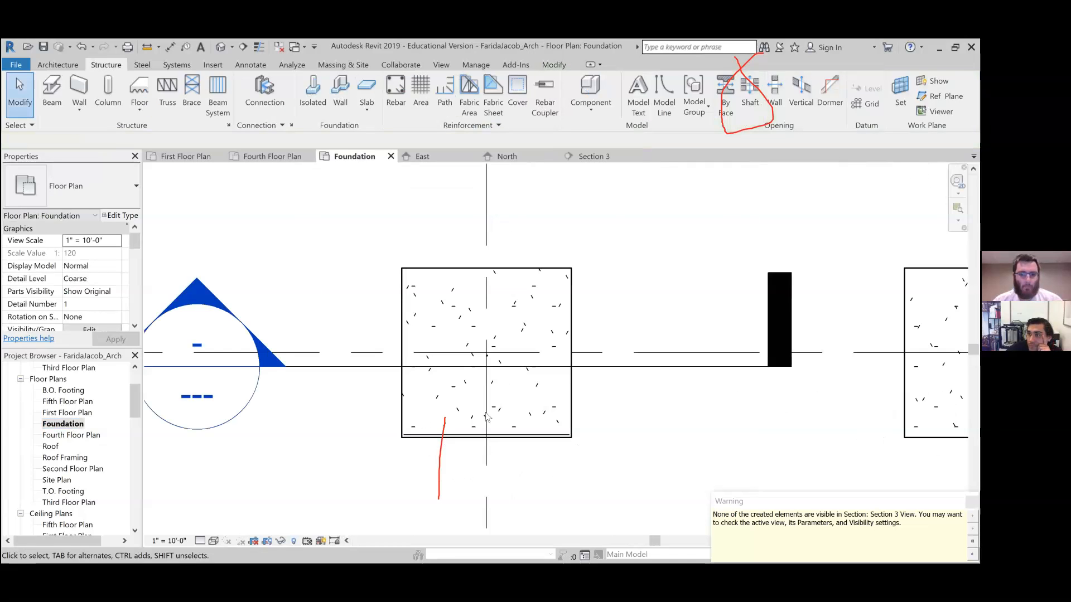
scroll(438, 428, up, 1)
scroll(461, 398, up, 1)
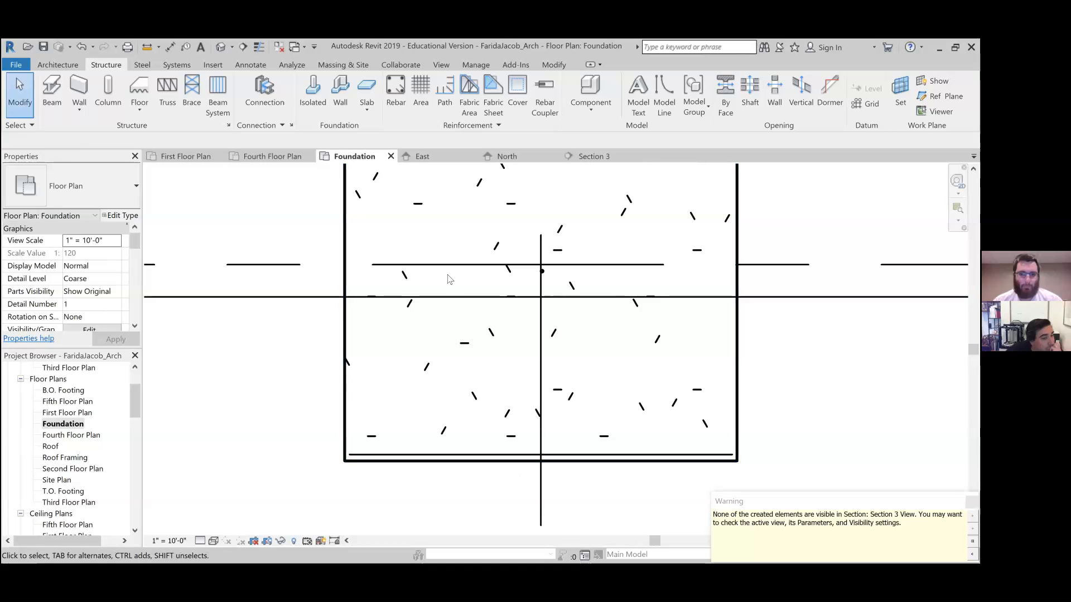
click(470, 456)
scroll(470, 457, up, 2)
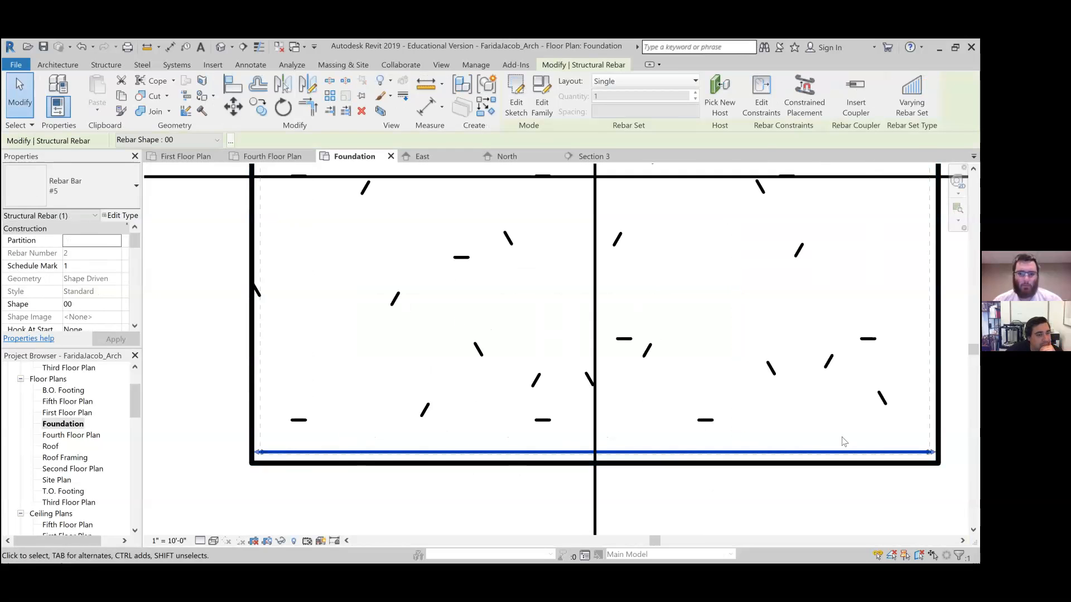
click(413, 502)
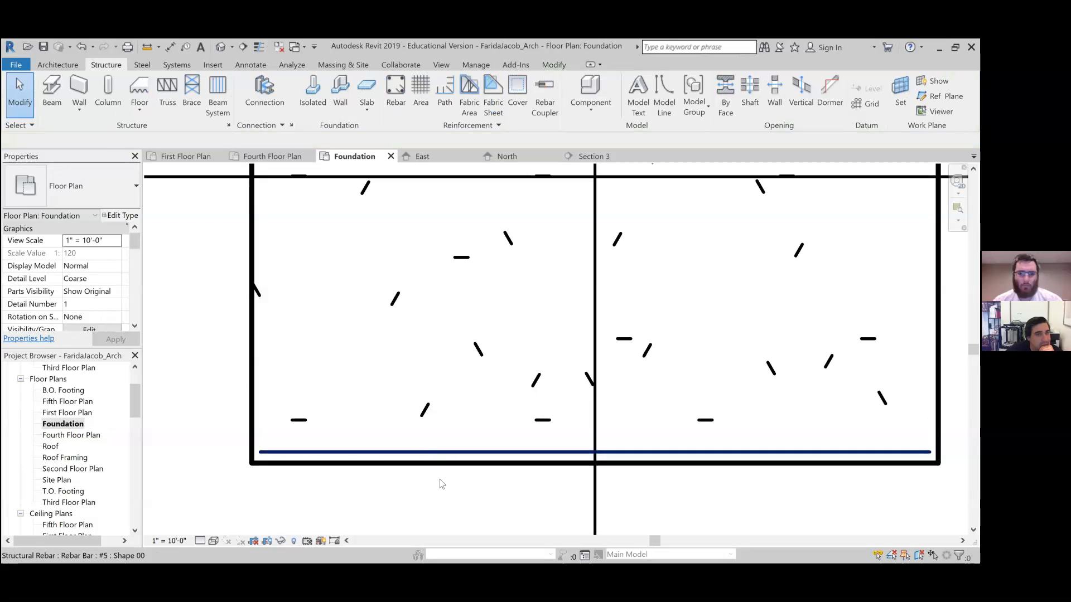
scroll(437, 485, down, 3)
scroll(439, 486, down, 2)
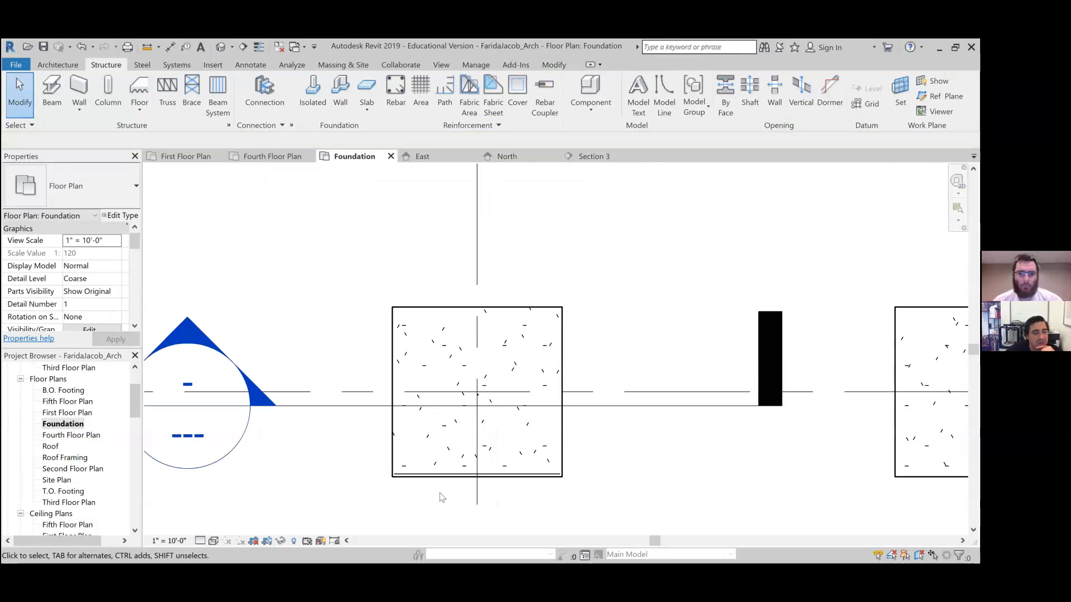
Place a vertical #5 shape 00 bar near one side of the pile cap in Section 3, using the current work plane.
scroll(51, 495, down, 6)
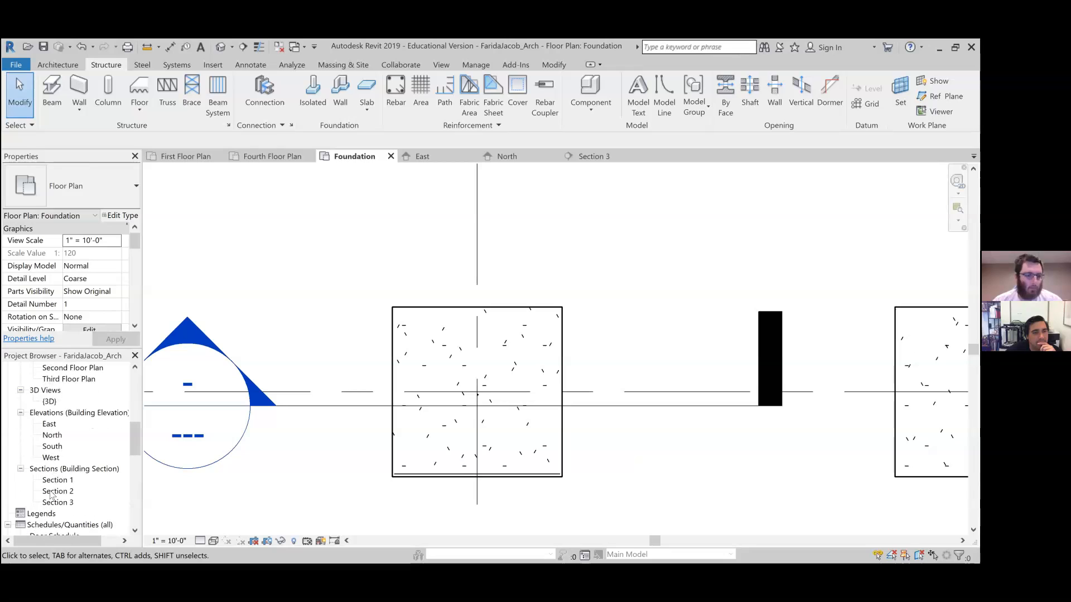
double_click(58, 502)
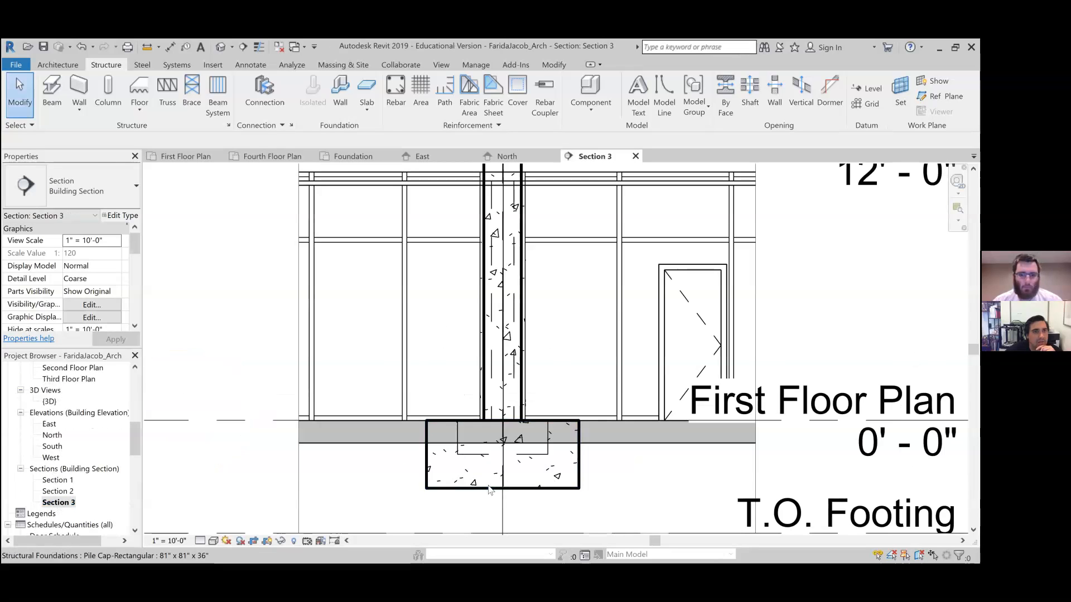
click(395, 92)
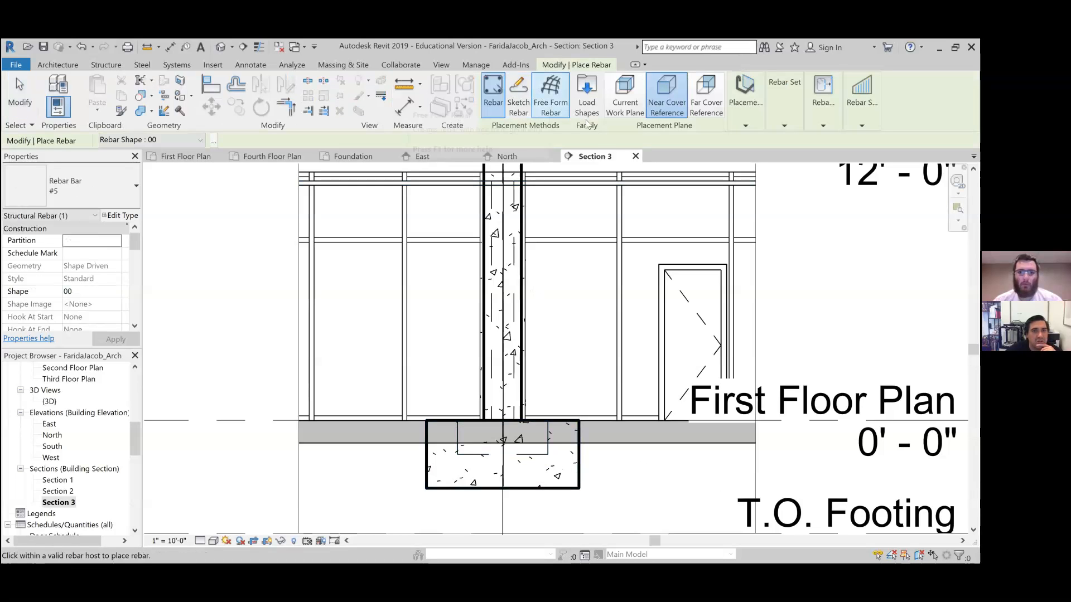
click(624, 95)
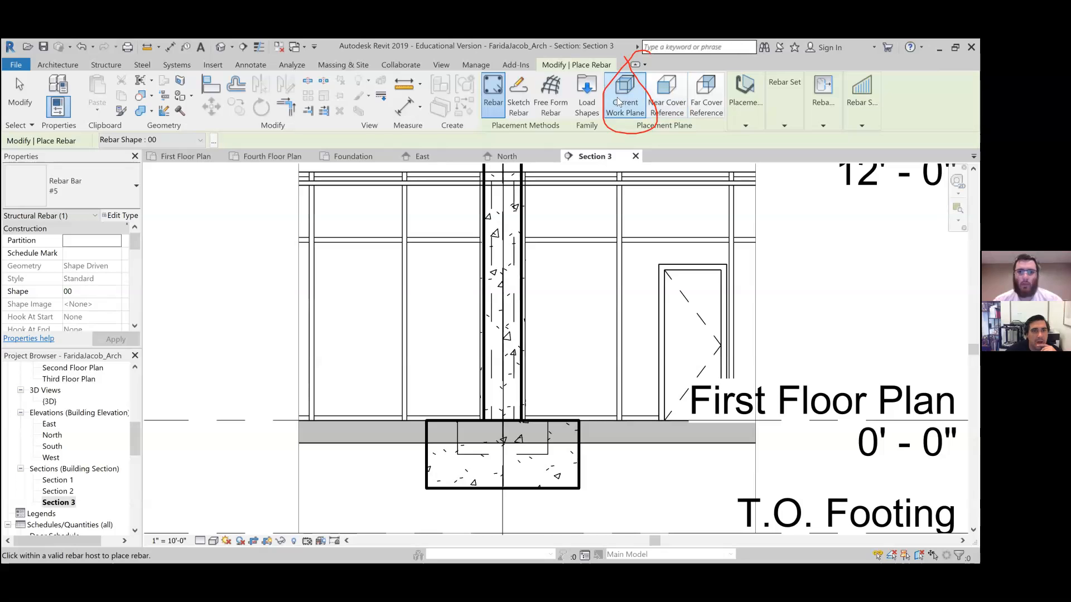
click(443, 460)
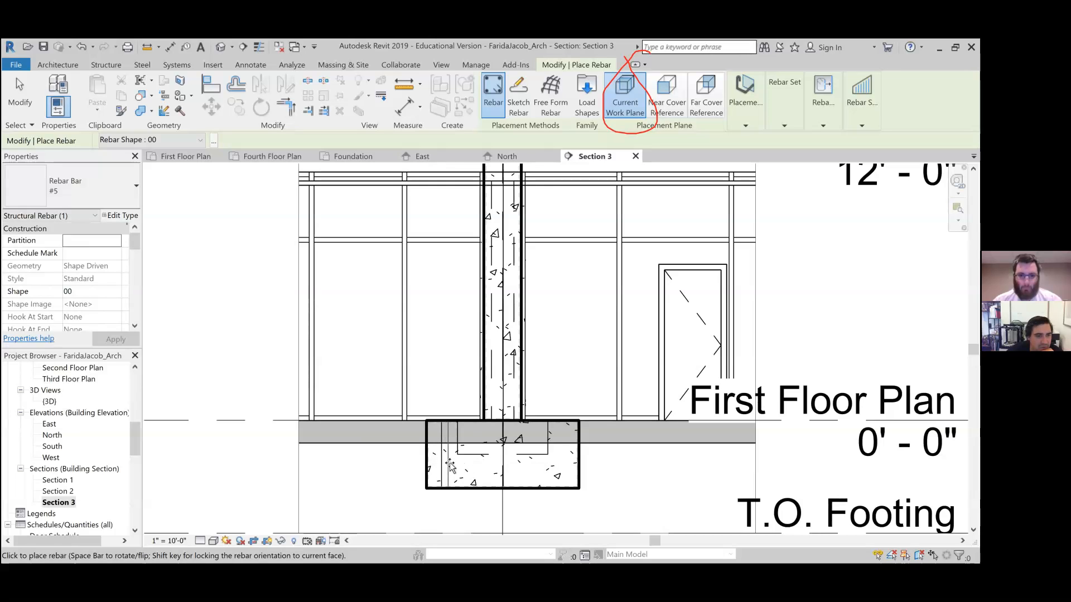
scroll(450, 466, up, 2)
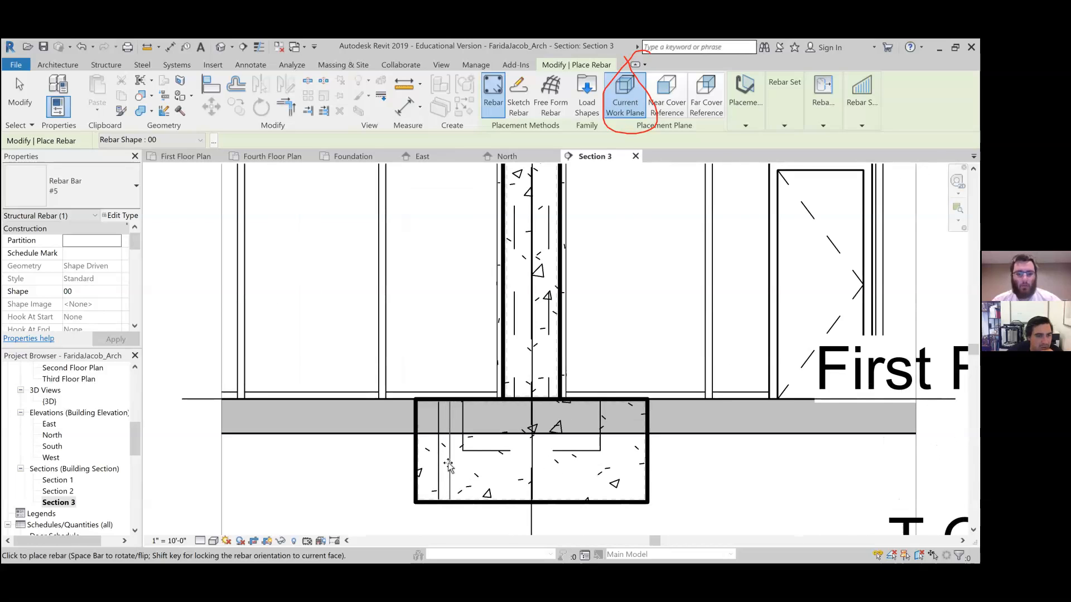
Lay out the vertical bar in Section 3's pile cap as a fixed-number rebar set of five bars.
key(Escape)
click(439, 463)
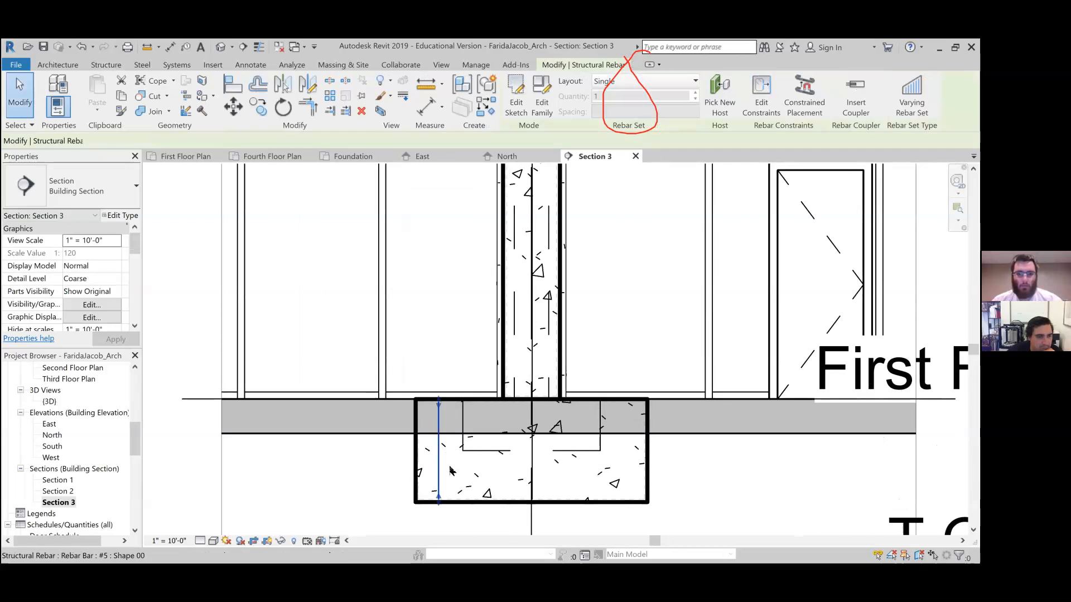
click(658, 81)
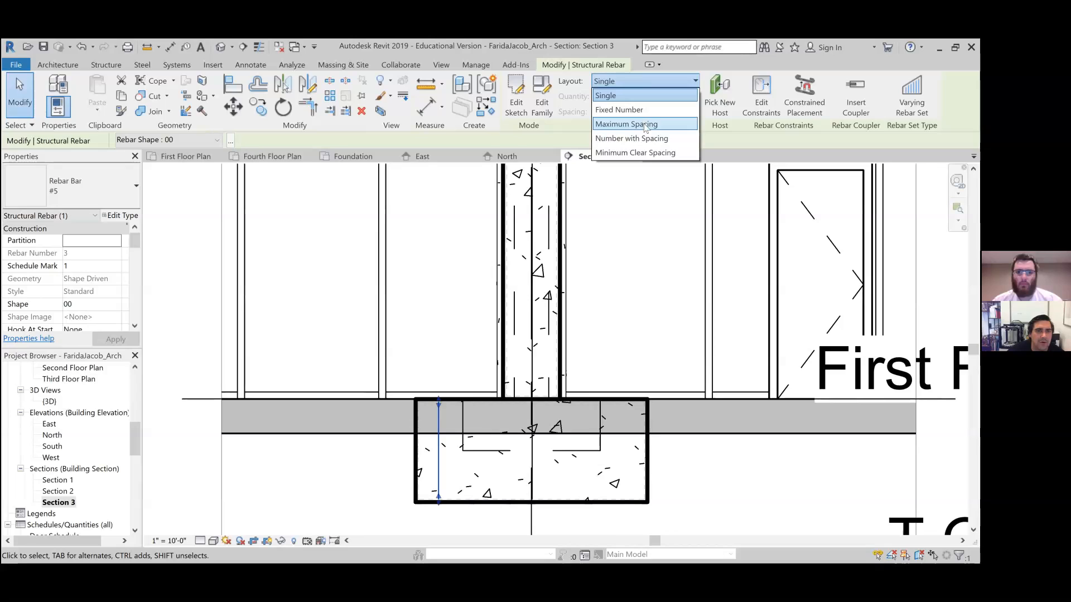
click(637, 110)
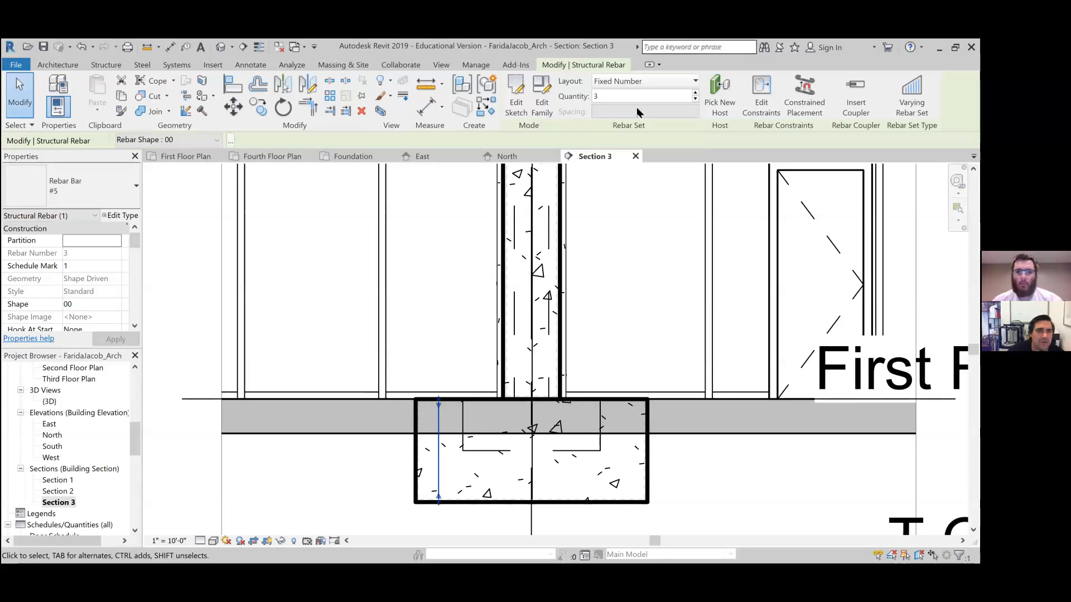
click(694, 94)
key(c)
key(s)
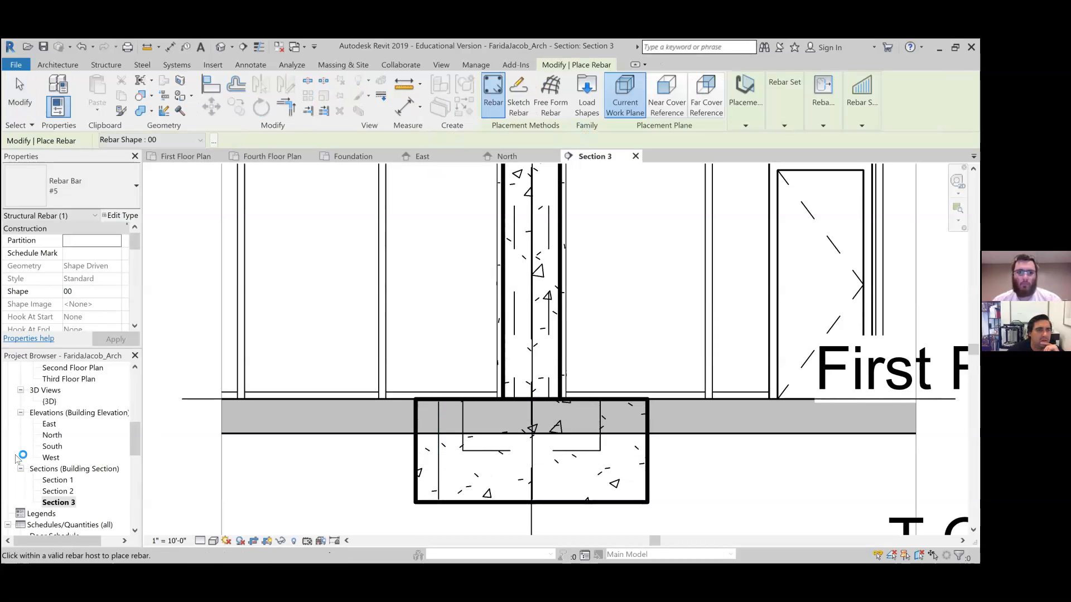
Examine on the Foundation plan how the rebar set is distributed along the side of the pile cap.
scroll(63, 424, up, 8)
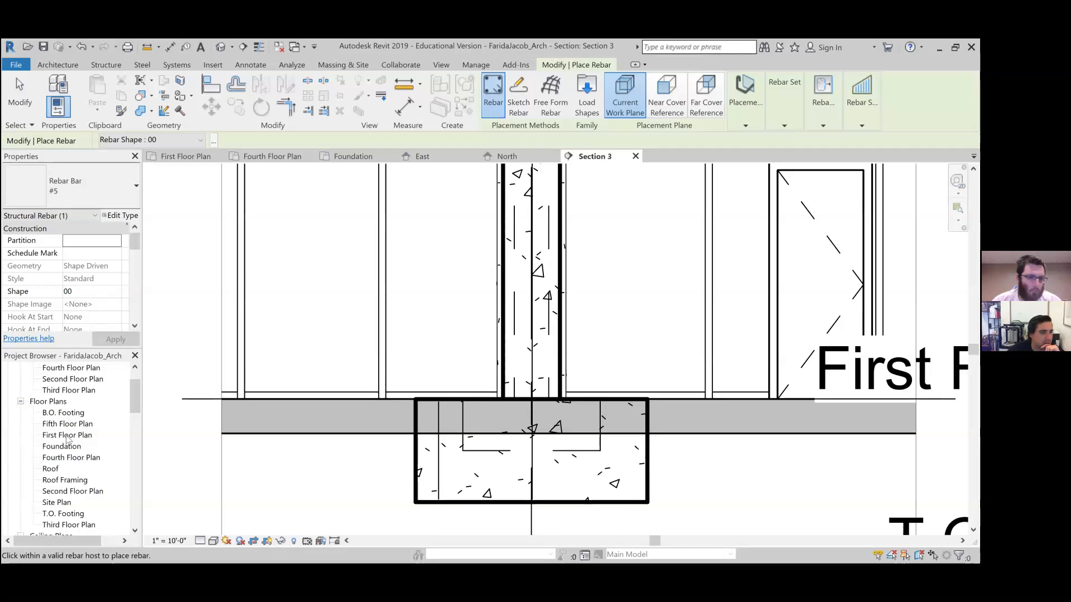
double_click(63, 447)
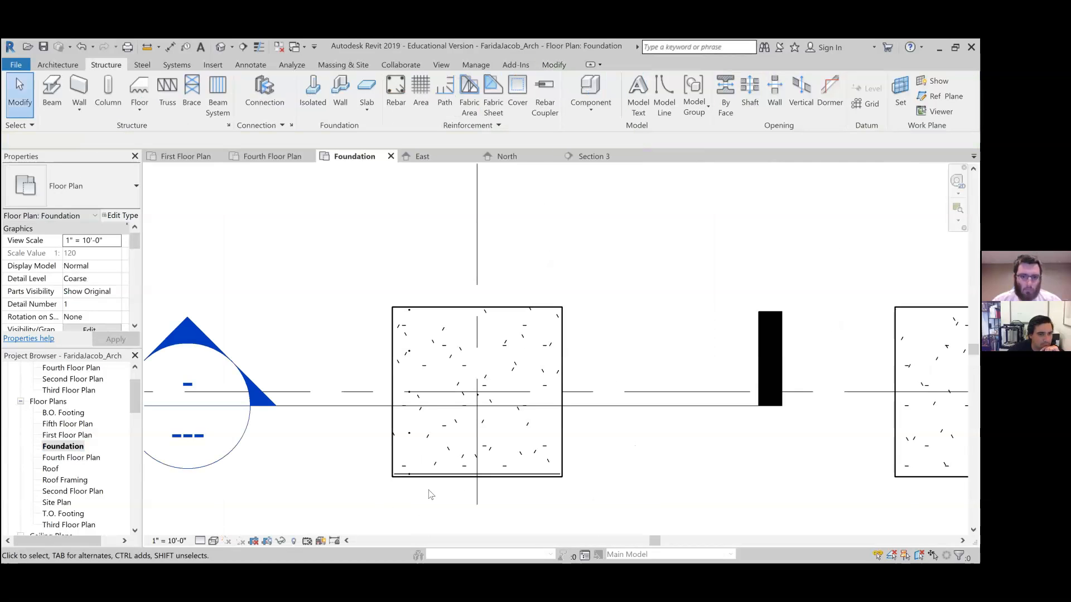
scroll(429, 491, up, 2)
scroll(406, 411, up, 1)
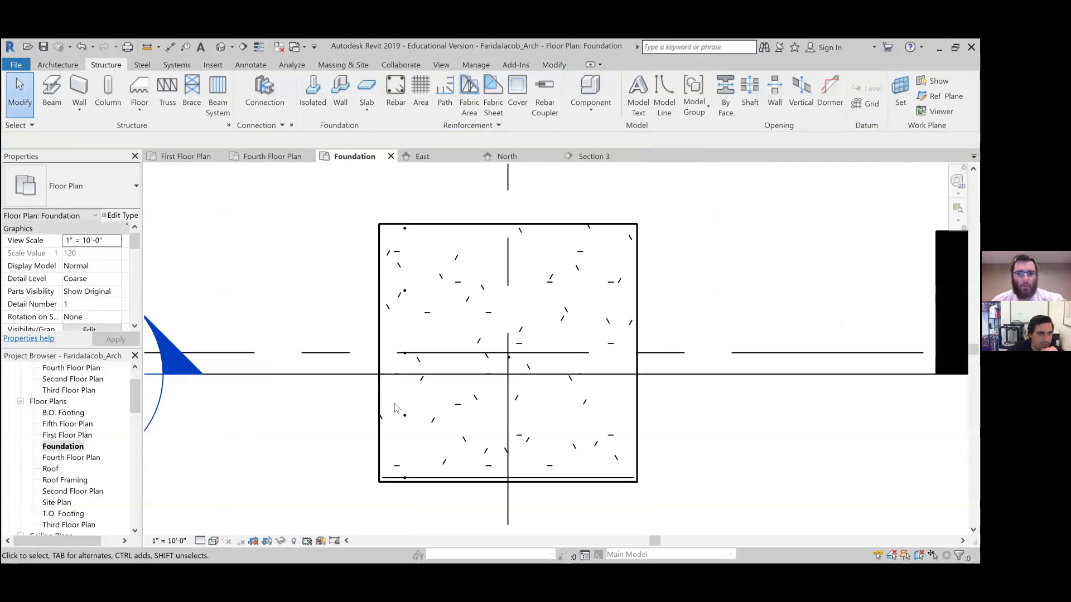
scroll(397, 411, up, 1)
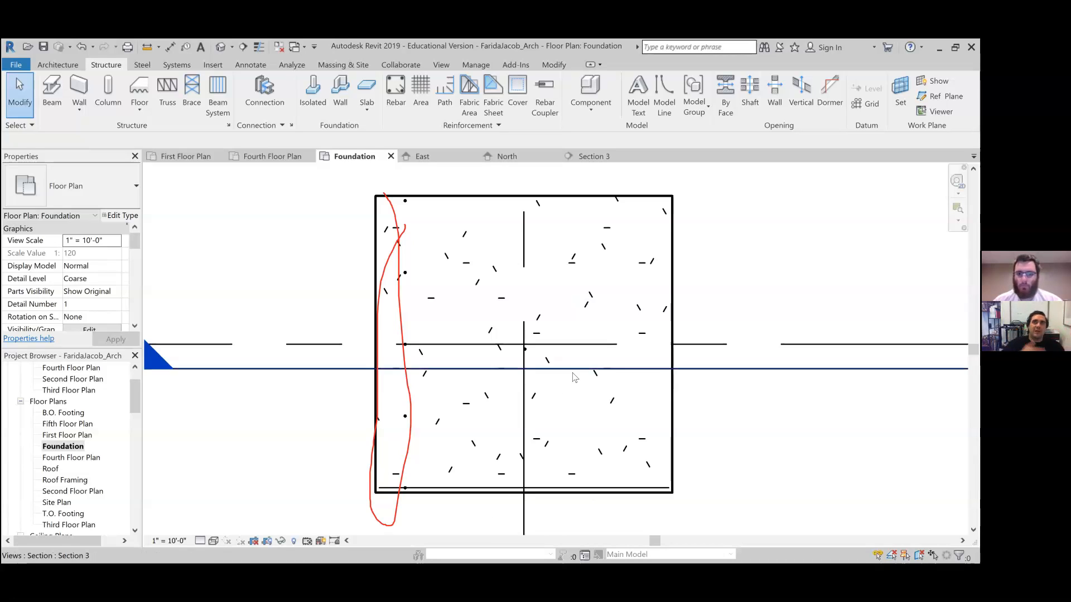
click(525, 350)
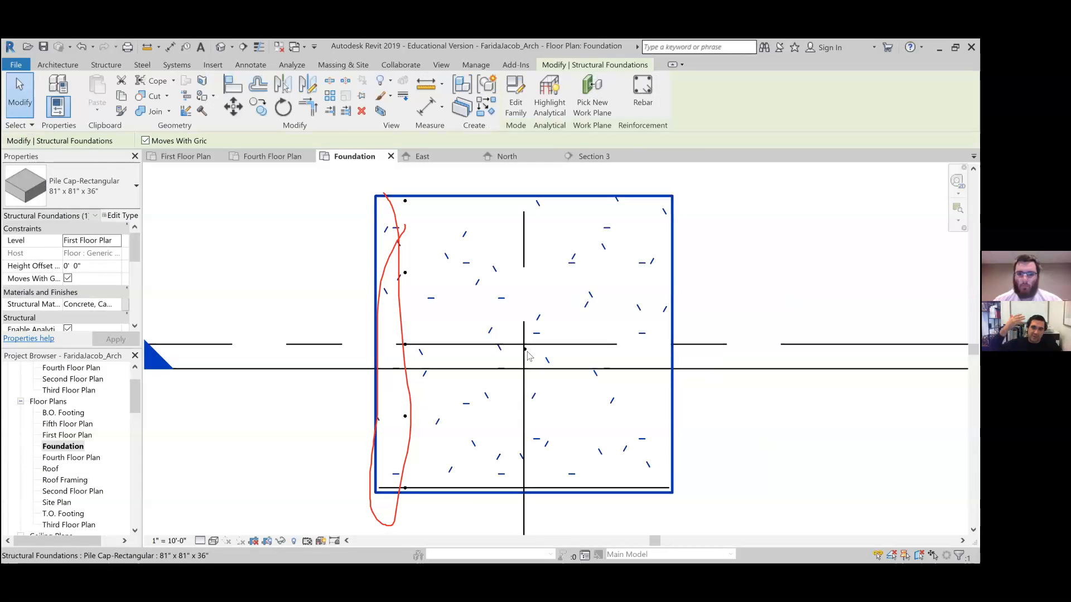
click(723, 407)
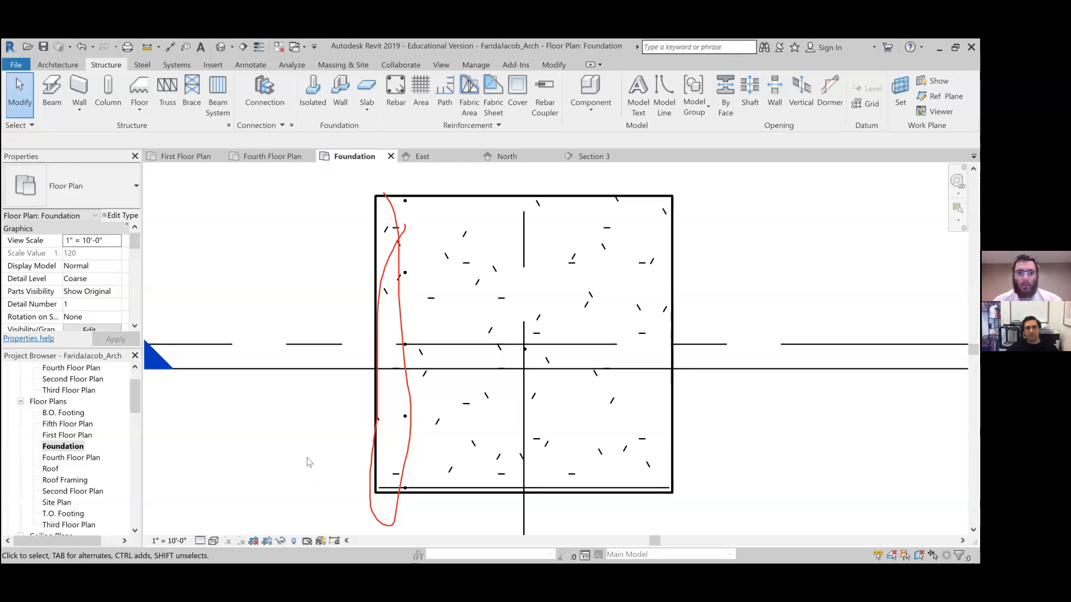
Review the Foundation plan's view range settings and close them without changes.
scroll(309, 462, down, 8)
middle_drag(358, 338, 448, 294)
mouse_move(498, 344)
middle_down()
mouse_move(469, 346)
mouse_move(470, 370)
mouse_move(500, 399)
mouse_move(448, 409)
mouse_move(430, 399)
mouse_move(461, 402)
mouse_move(462, 415)
middle_up()
scroll(445, 397, down, 2)
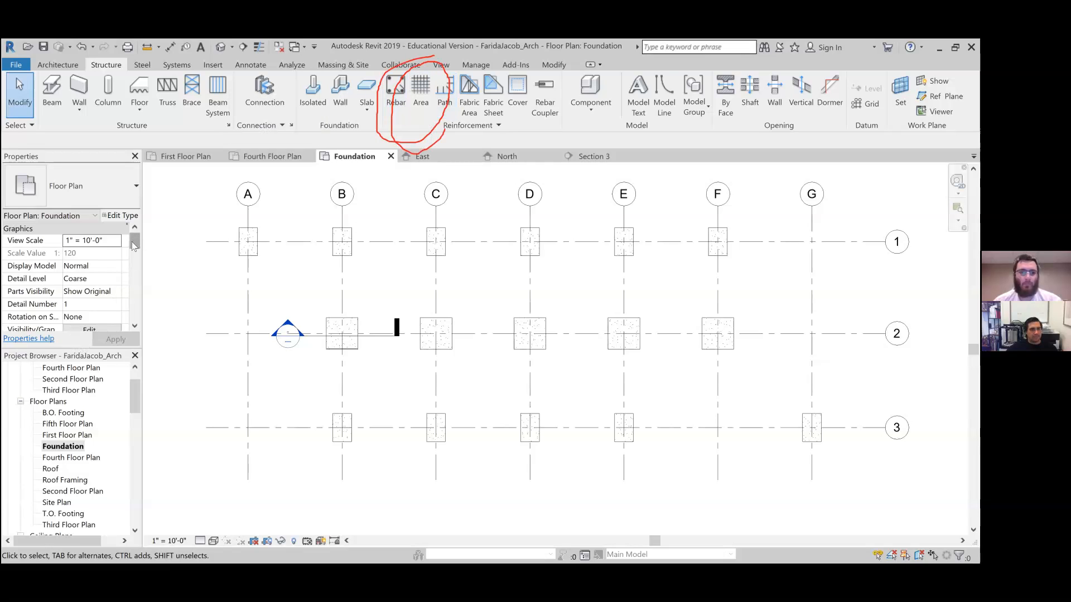
drag(134, 242, 134, 251)
drag(133, 270, 133, 287)
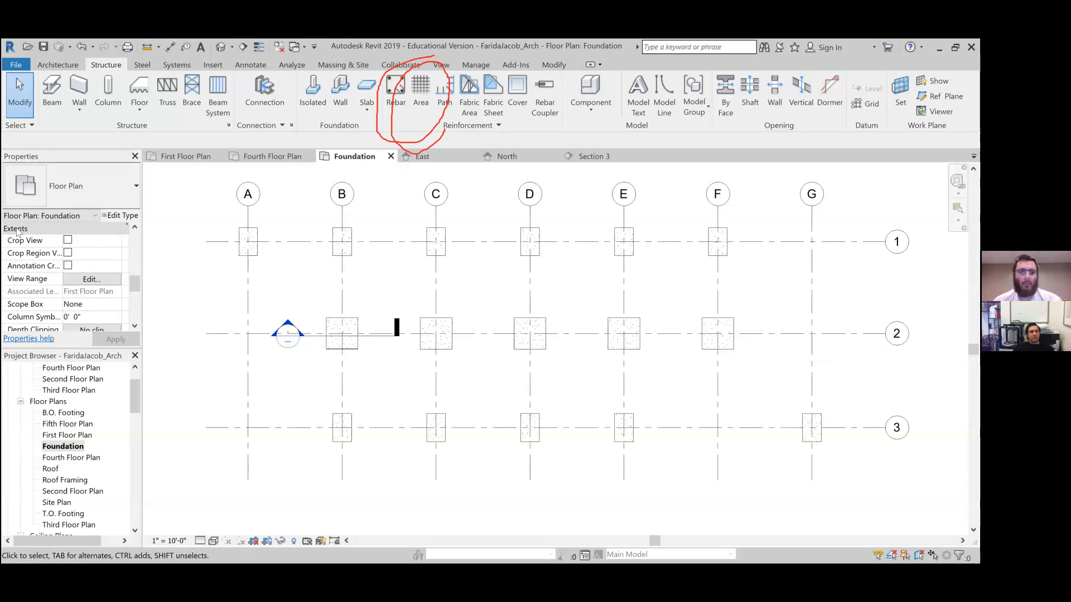
click(86, 280)
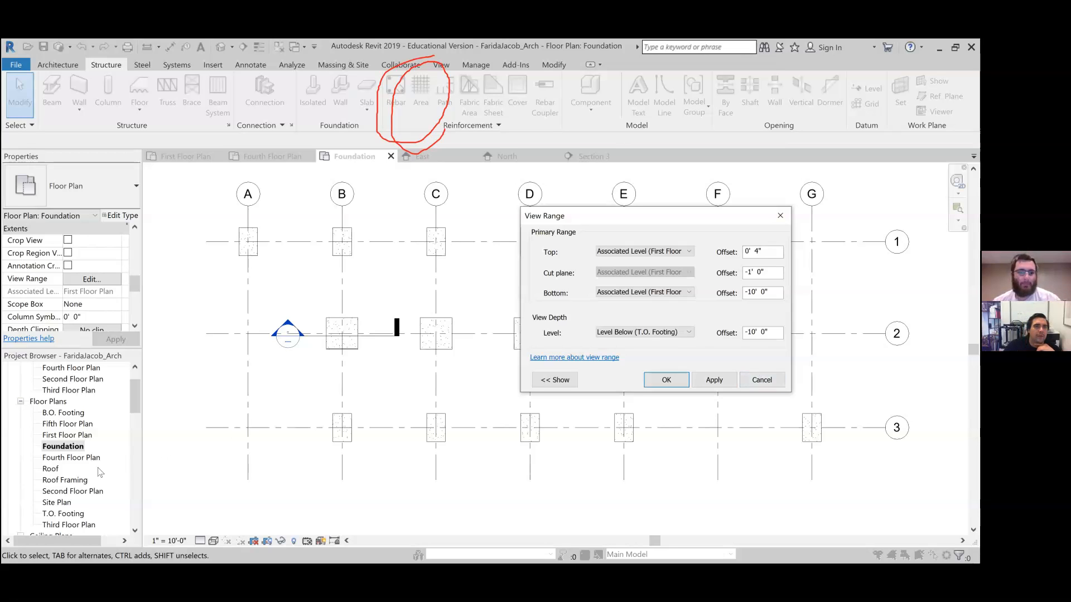
click(764, 383)
Open the 3D view and inspect the ground floor slab near the building's corner footing.
scroll(55, 423, down, 6)
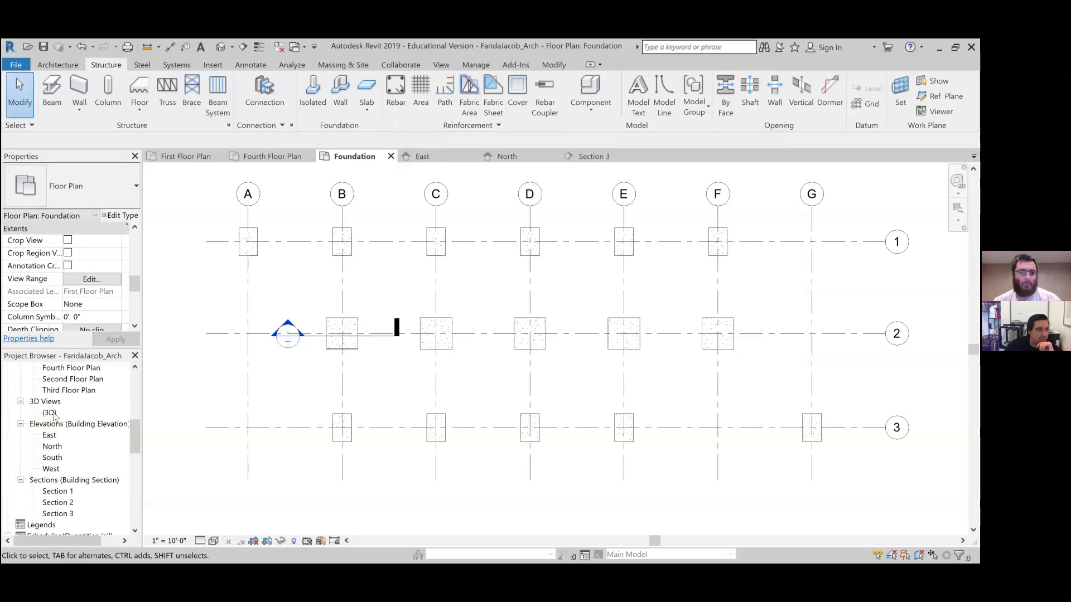
click(49, 413)
double_click(51, 412)
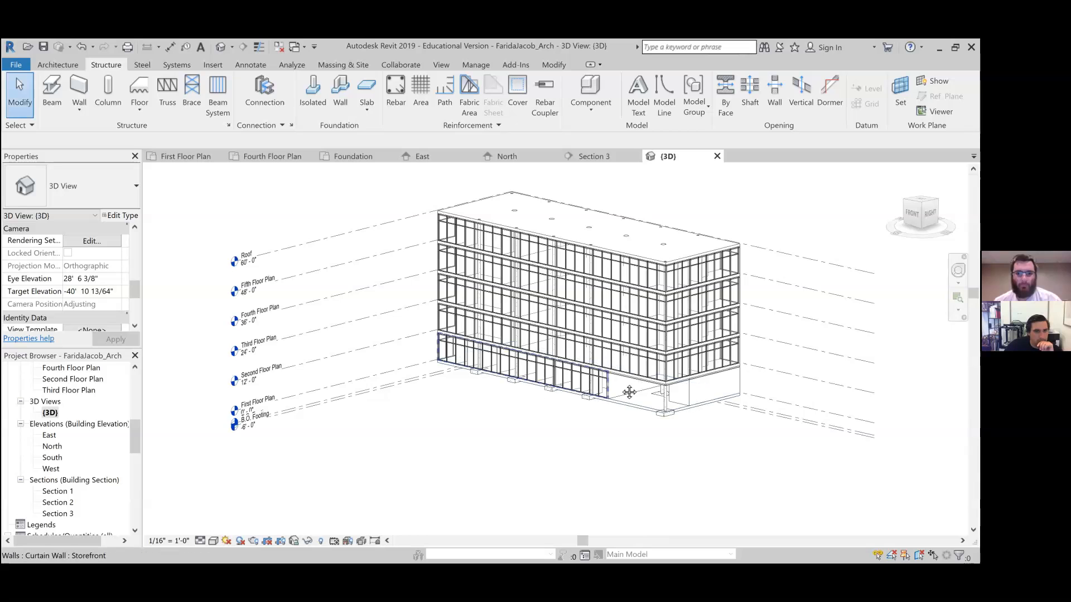
scroll(510, 443, up, 5)
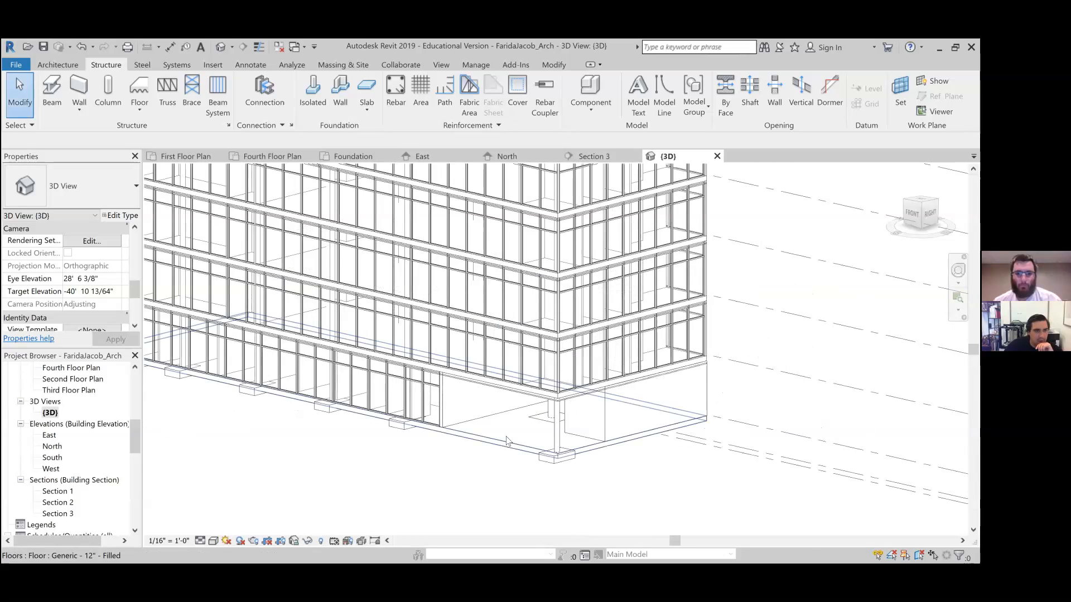
click(506, 442)
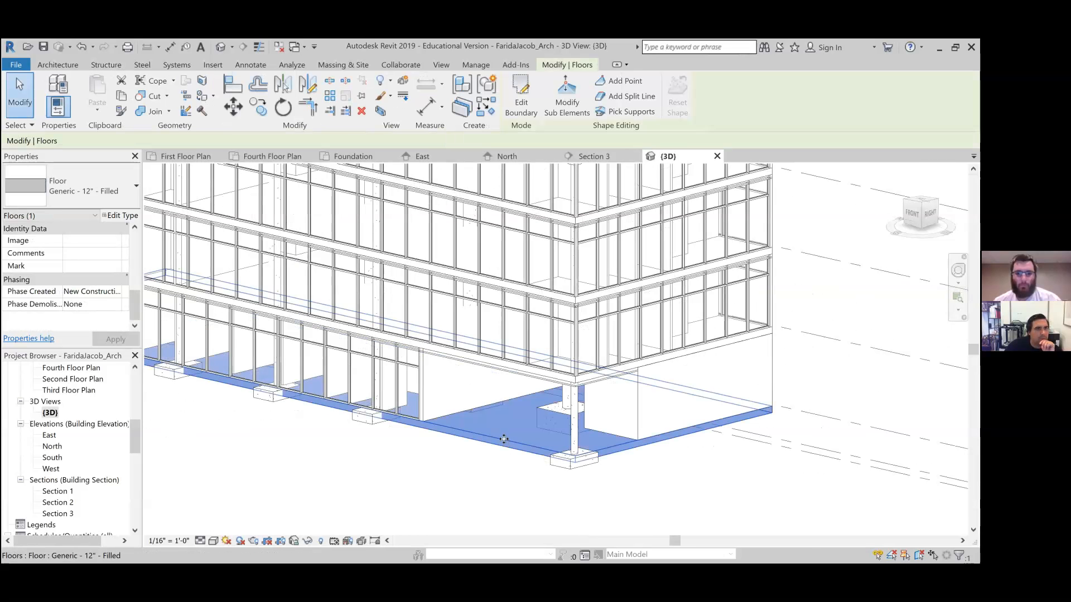
click(446, 477)
click(420, 92)
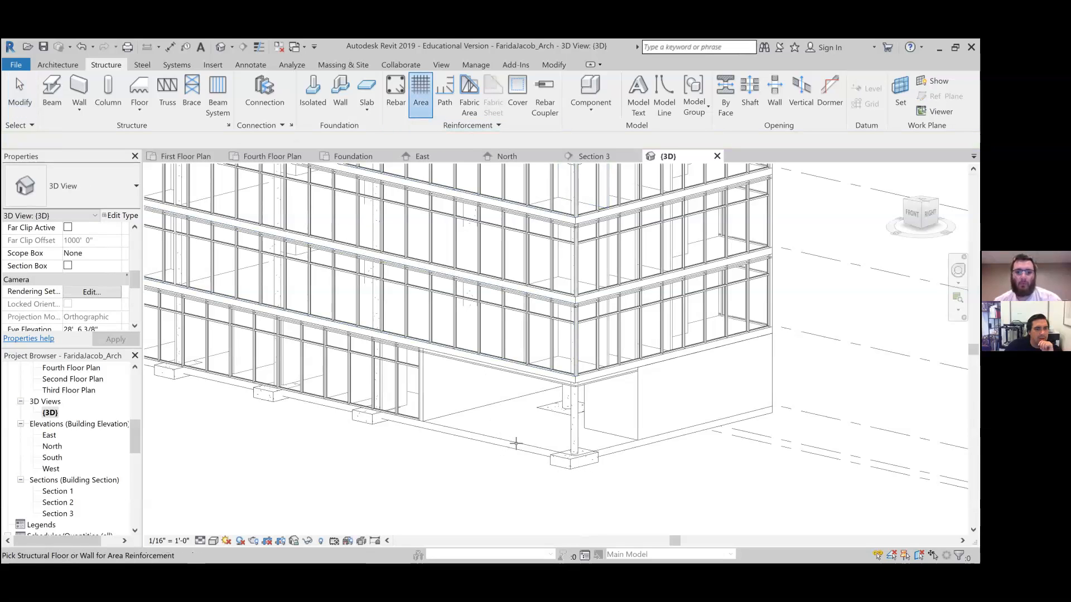
scroll(539, 446, up, 4)
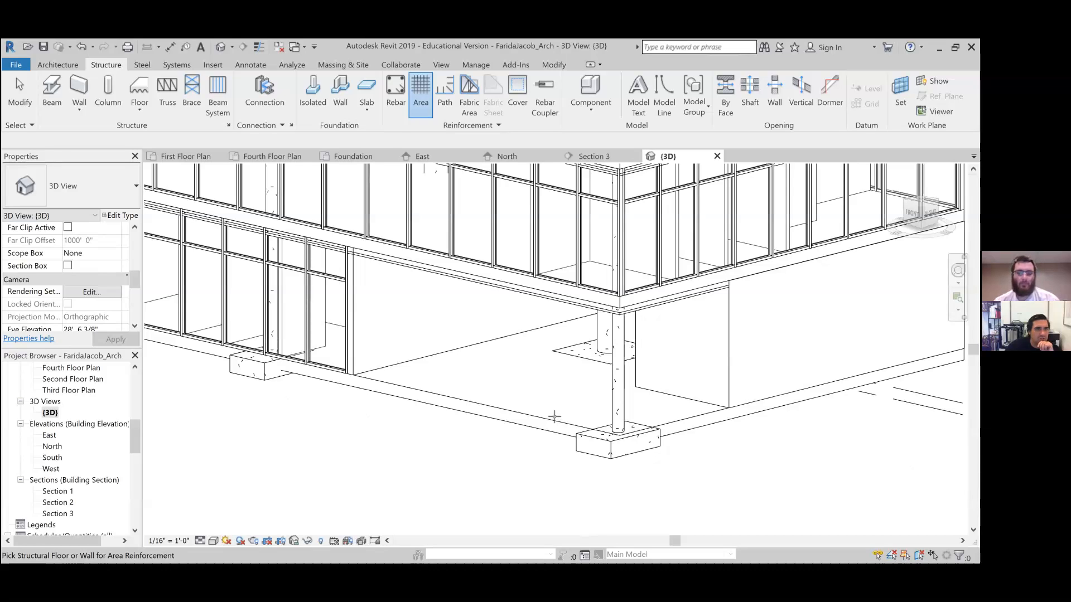
click(396, 90)
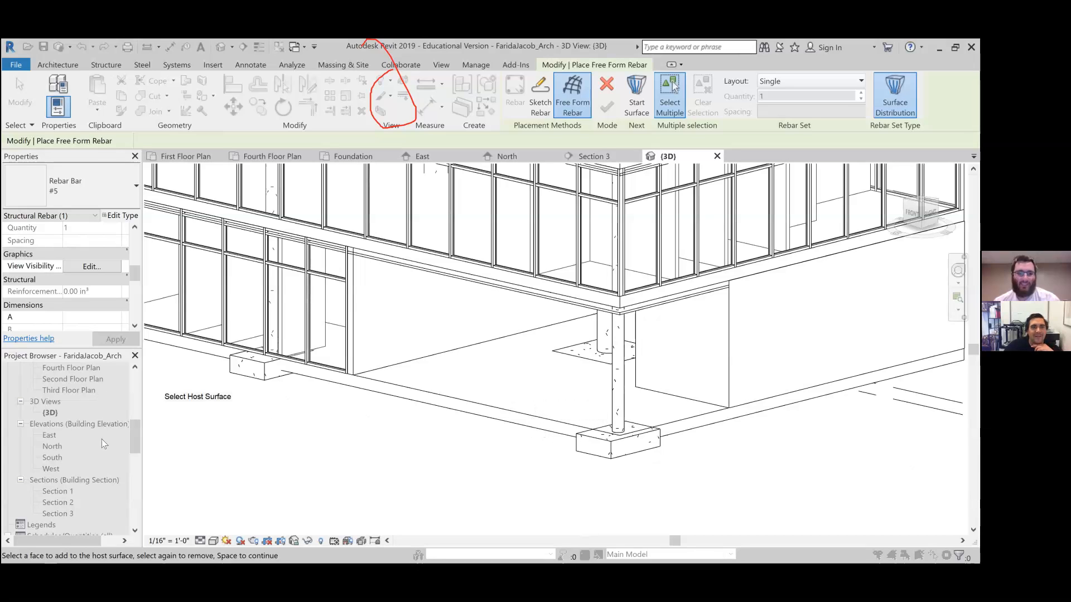
key(Escape)
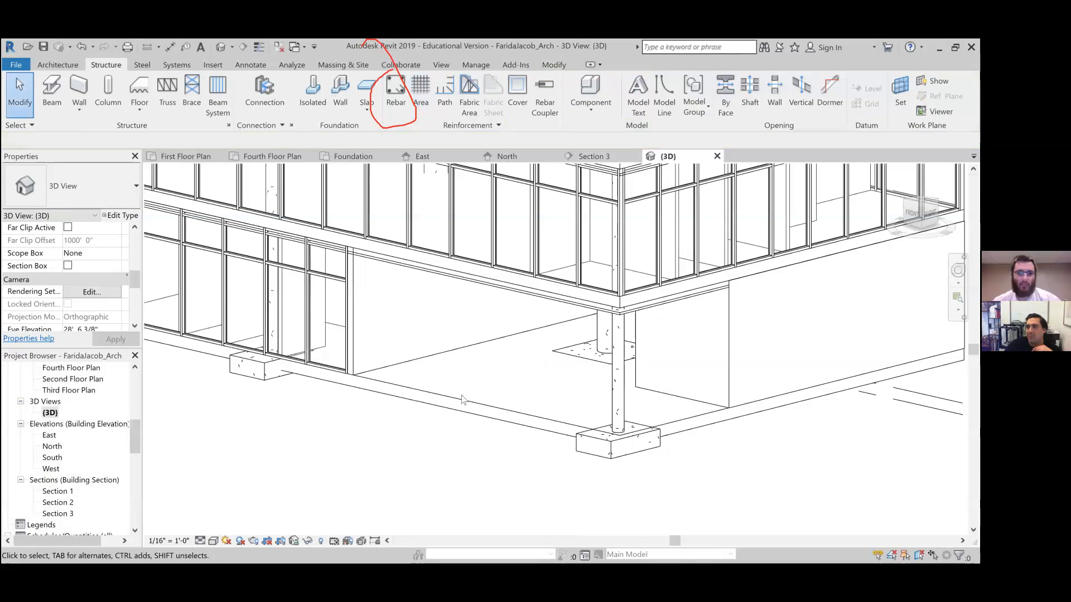
Duplicate the Foundation floor plan with its detailing.
scroll(88, 435, up, 6)
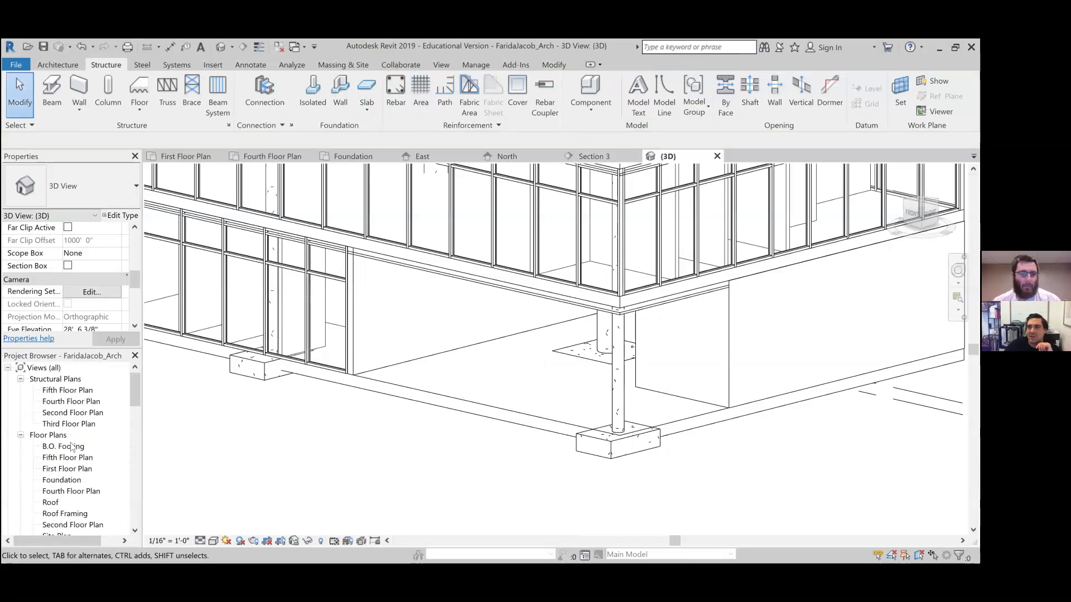
double_click(78, 481)
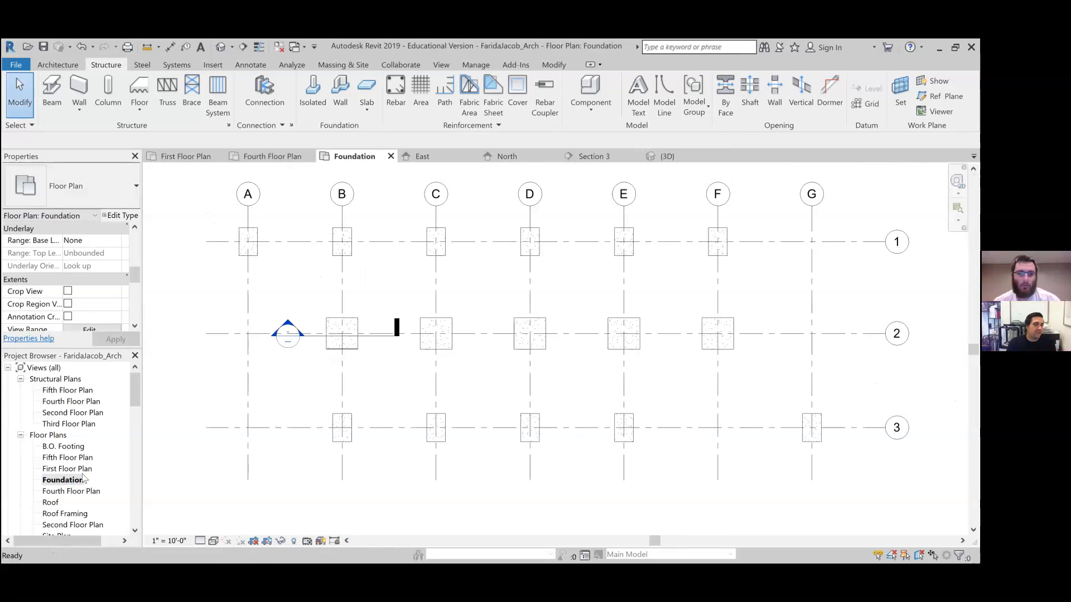
scroll(57, 470, down, 6)
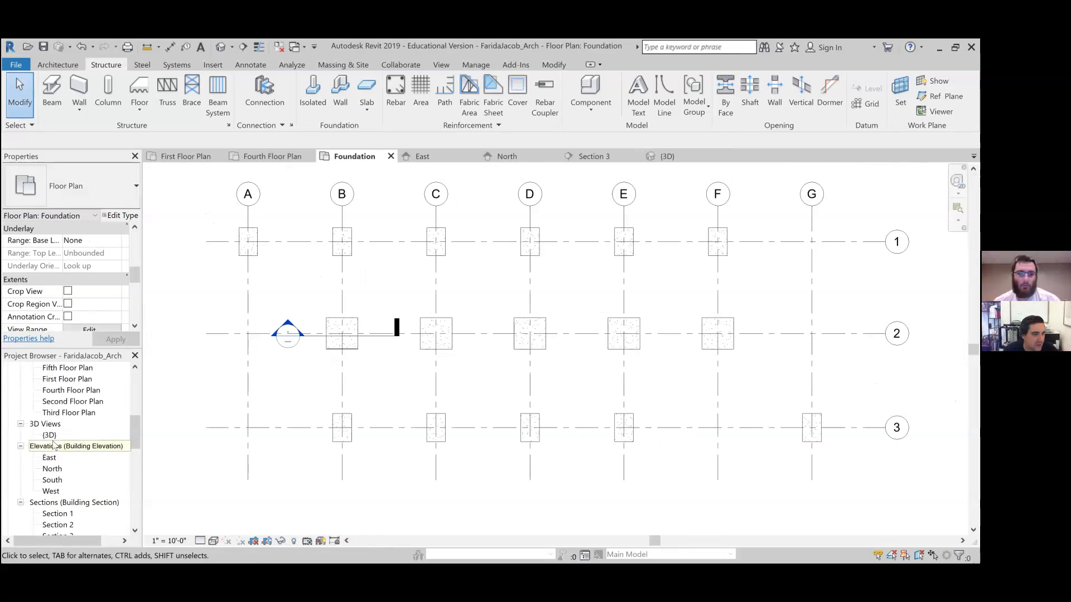
scroll(58, 444, up, 5)
right_click(69, 449)
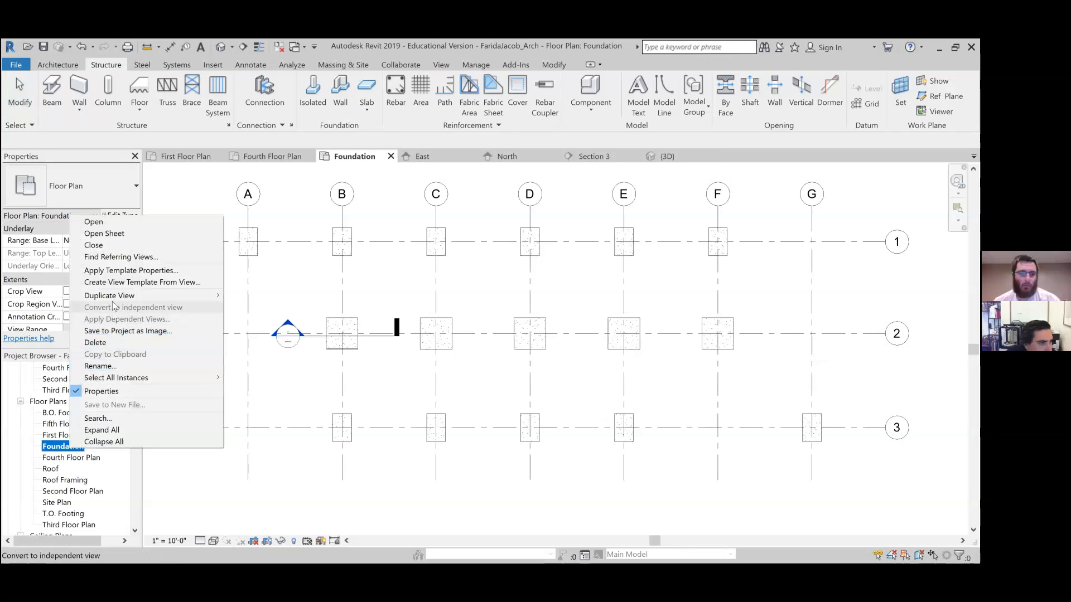
mouse_move(116, 297)
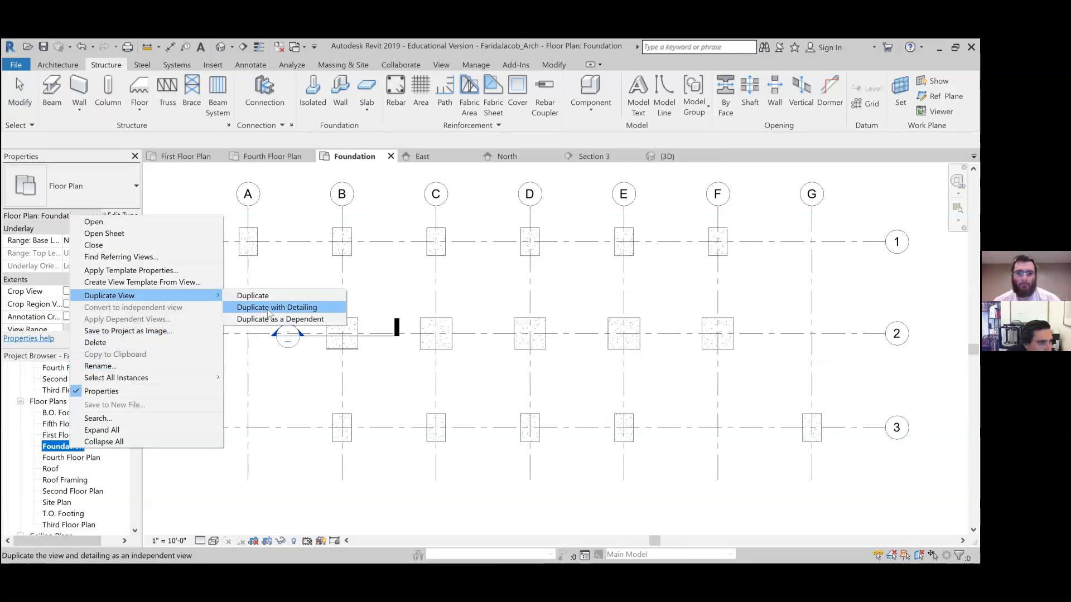
click(269, 310)
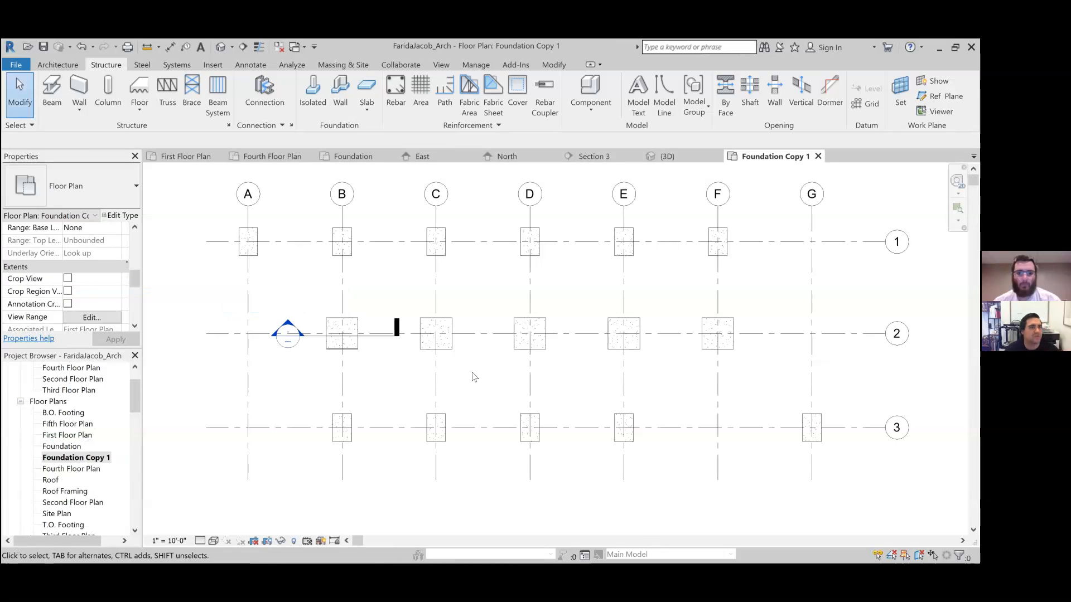
Set the cut plane offset to -4" in the duplicated Foundation plan's view range so it cuts through the floor slab.
scroll(54, 293, down, 5)
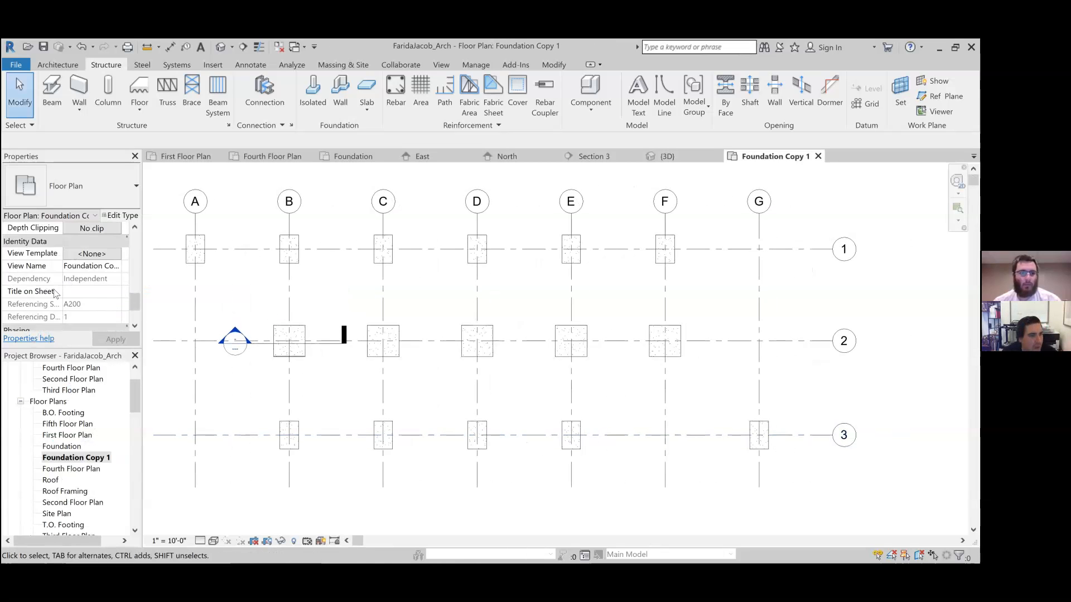
scroll(84, 279, up, 2)
click(90, 254)
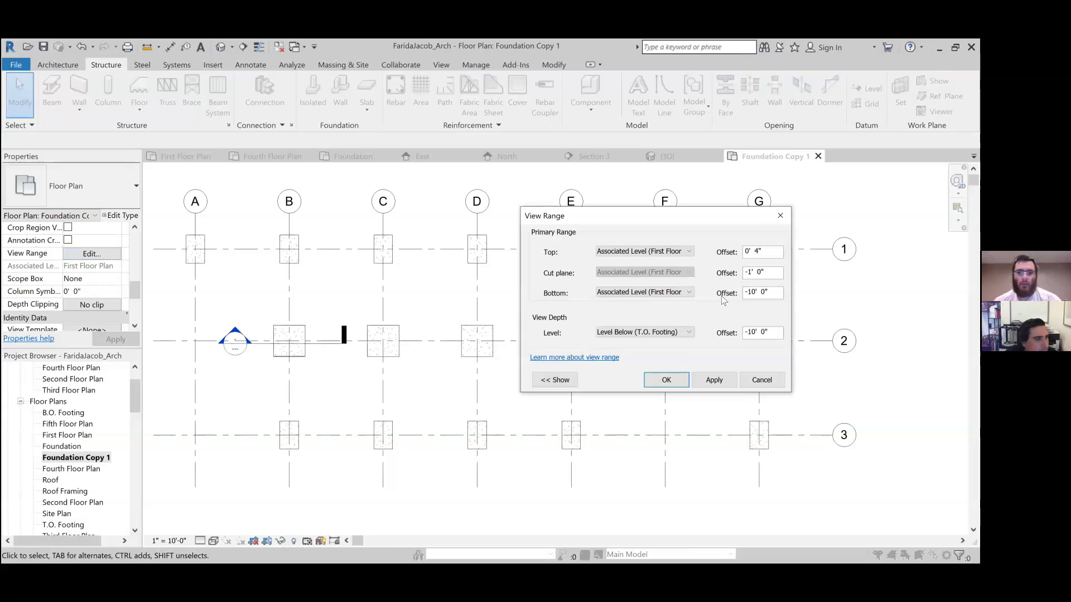
drag(771, 275, 745, 273)
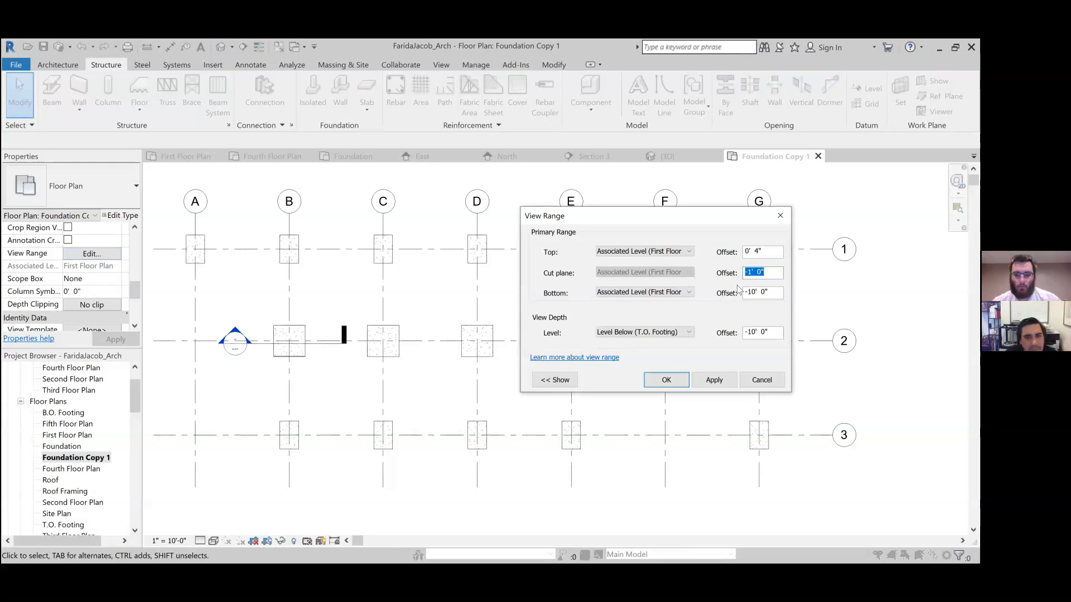
text(-4")
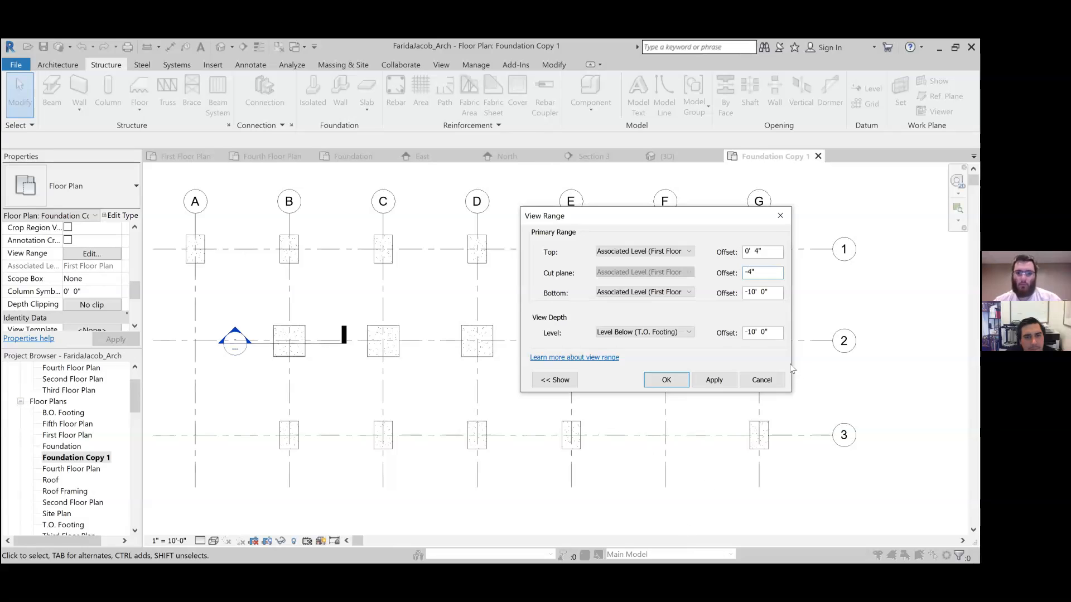
click(706, 381)
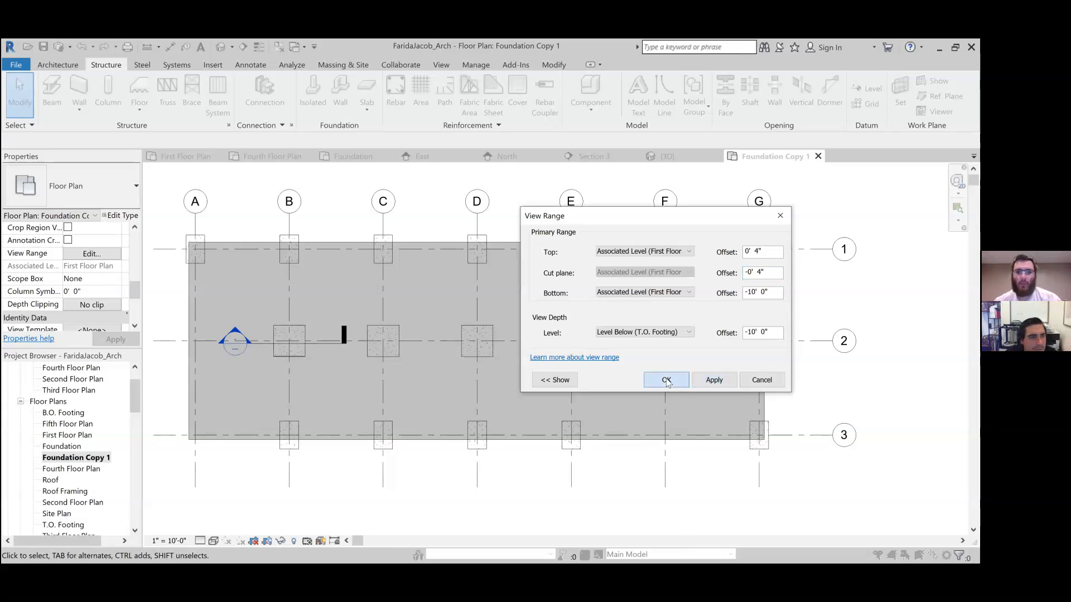
click(667, 380)
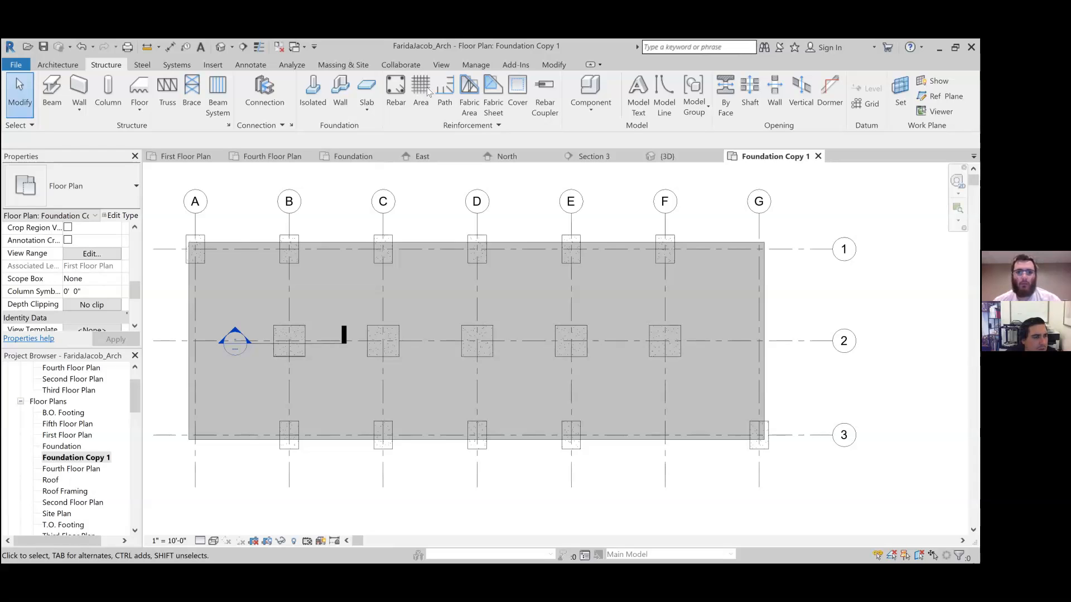
Review the duplicated Foundation plan's view range settings once more and close them.
click(98, 253)
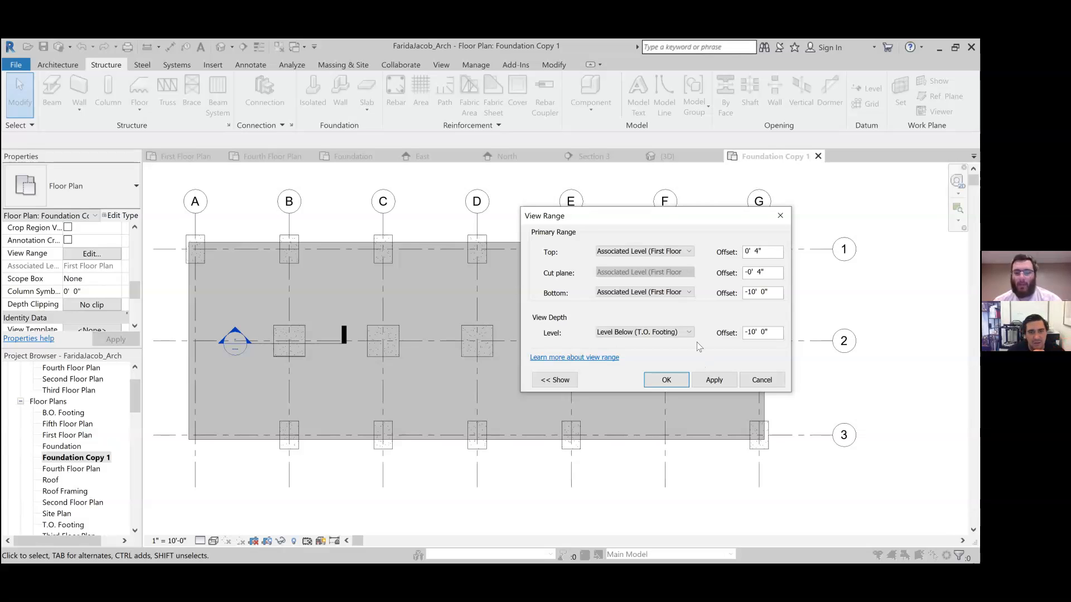
click(714, 380)
click(756, 384)
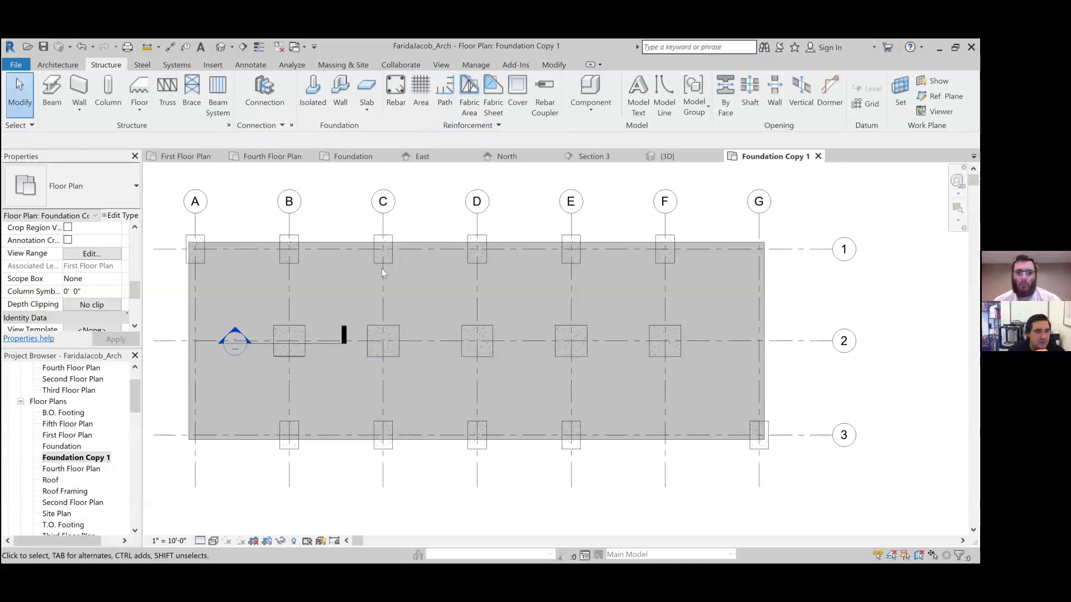
Hide the structural foundations category in the duplicated Foundation plan, using the pile cap at grid C1.
right_click(394, 261)
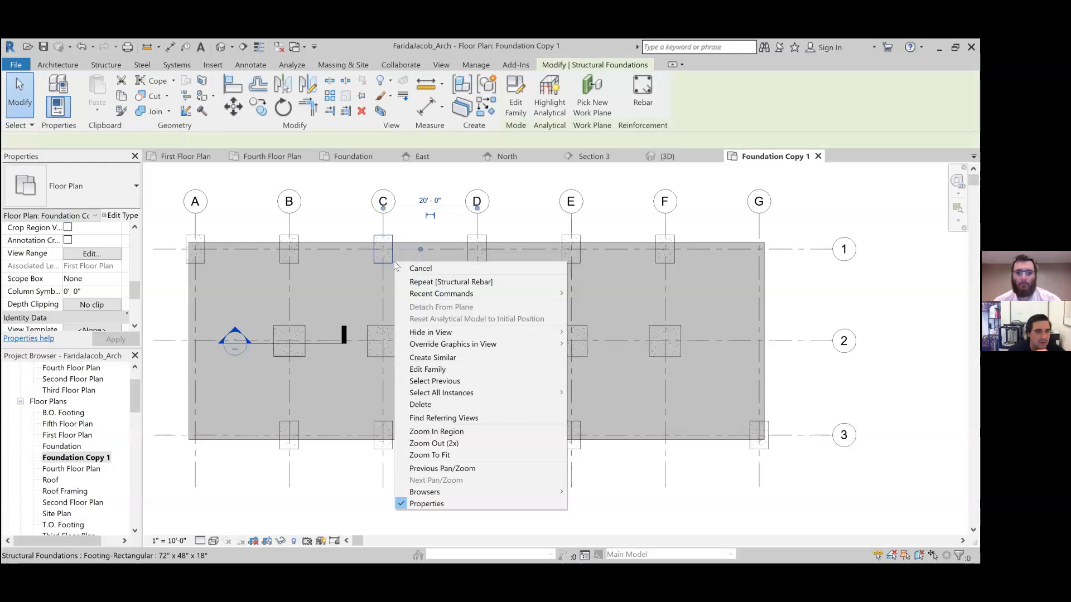
mouse_move(430, 333)
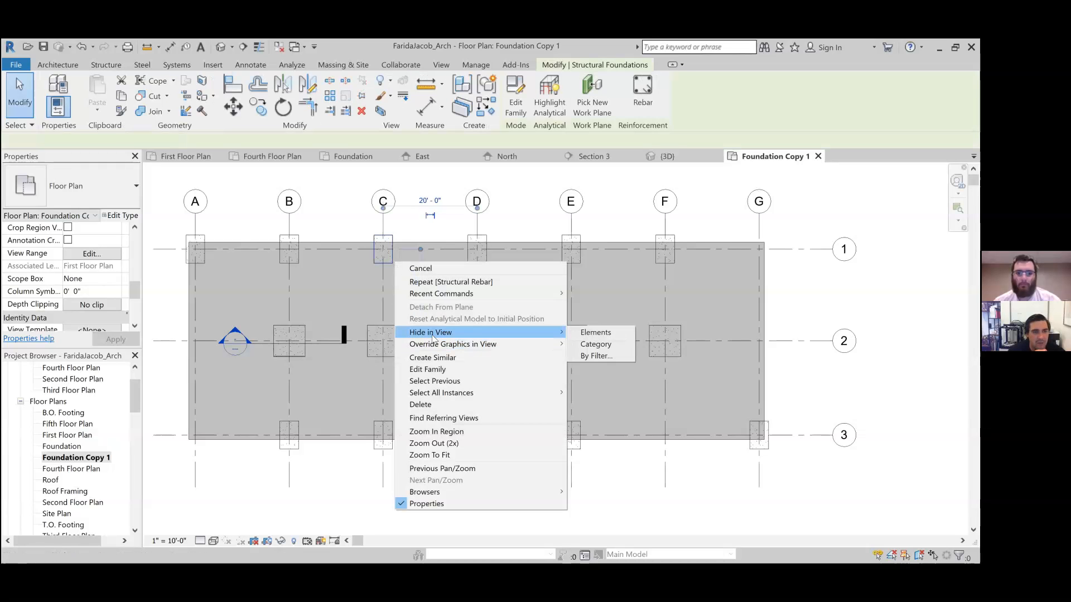
click(610, 343)
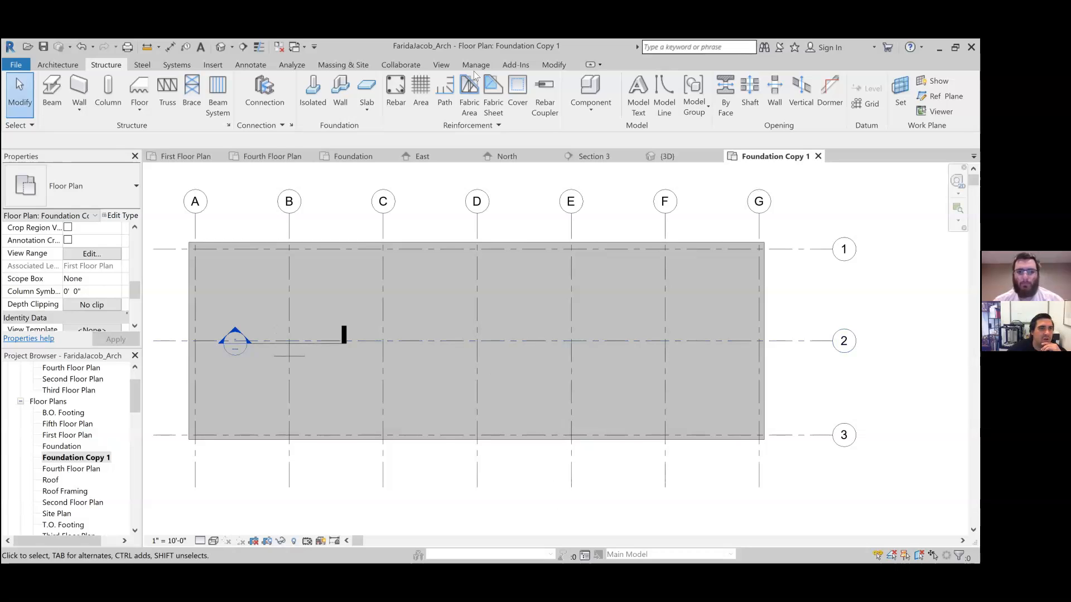
Try to apply area reinforcement to the floor slab in the duplicated Foundation plan.
click(421, 98)
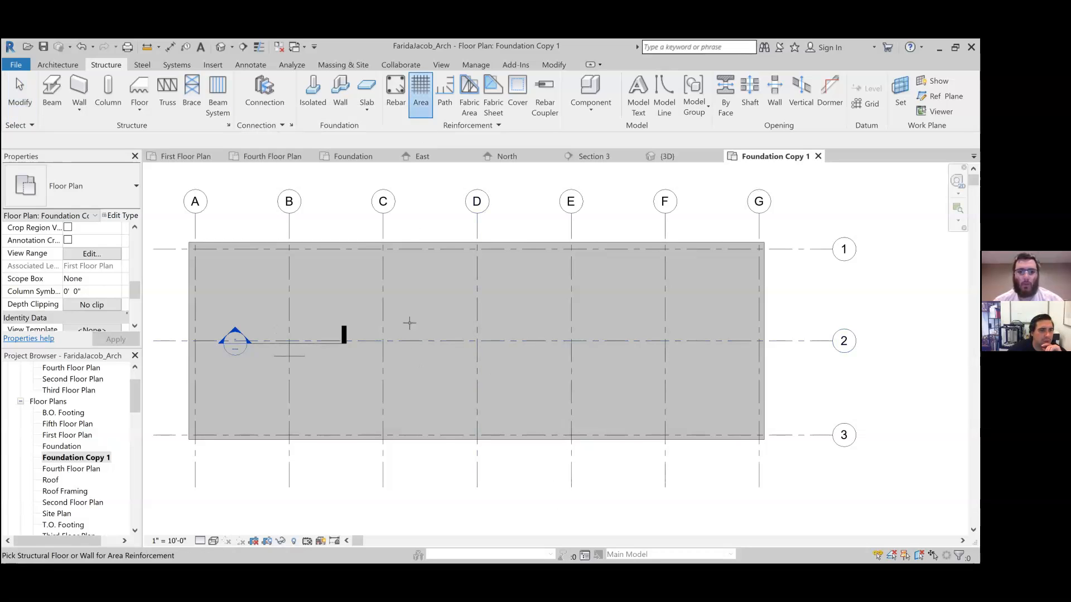
middle_drag(435, 294, 480, 285)
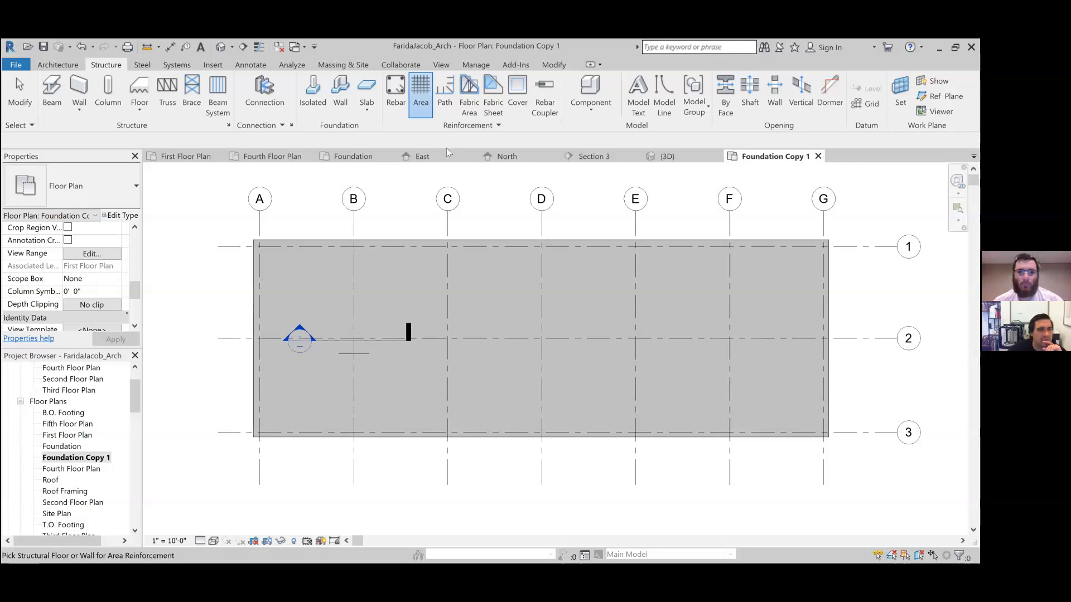
click(420, 88)
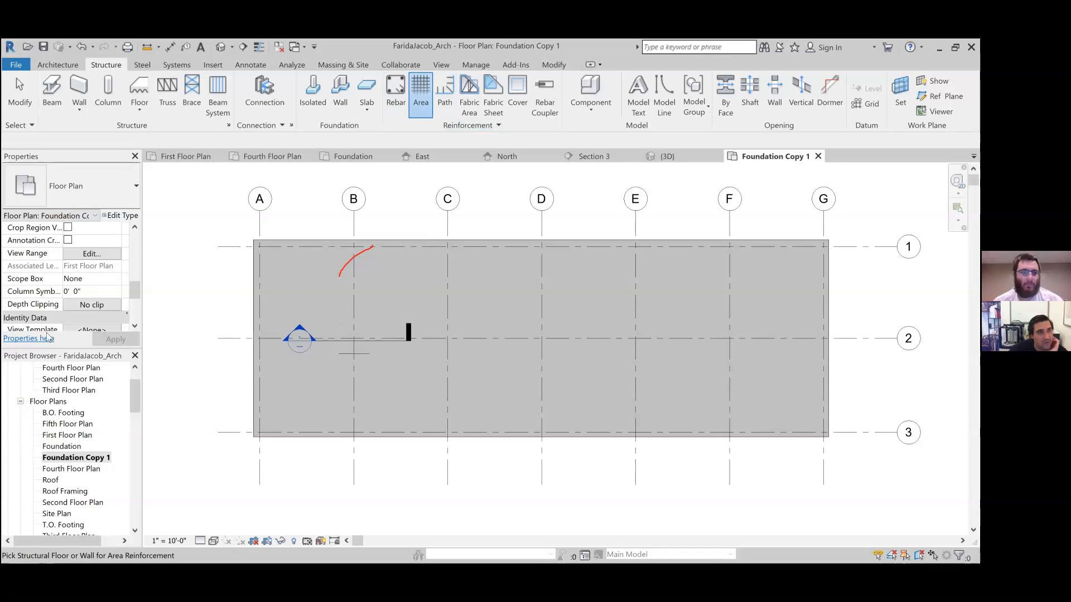
Set the cut plane offset to 0 in the duplicated Foundation plan's view range and apply it.
click(92, 254)
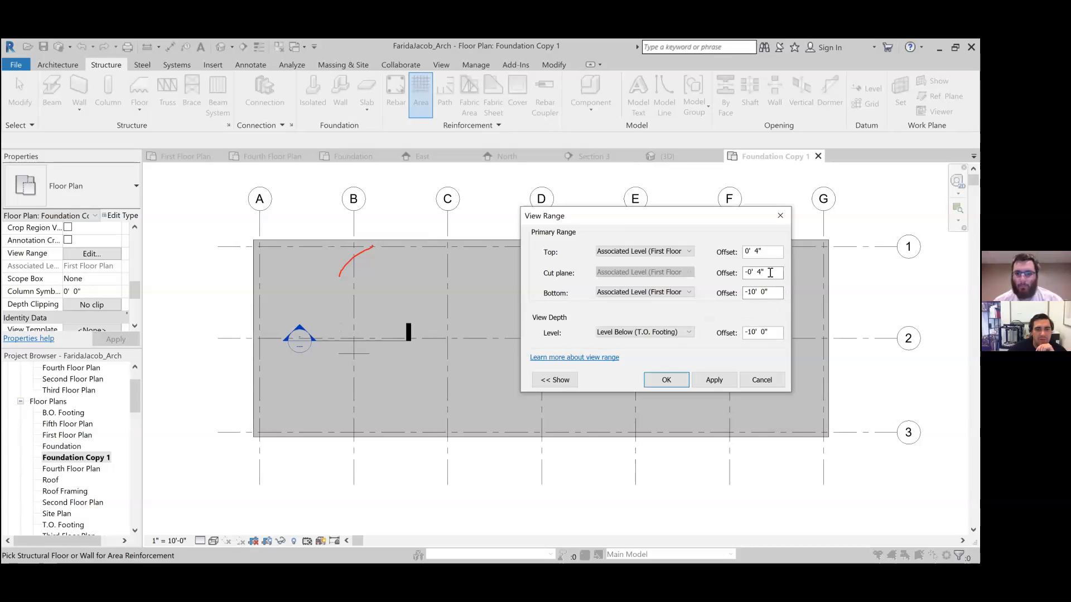
drag(694, 278, 677, 279)
text(0)
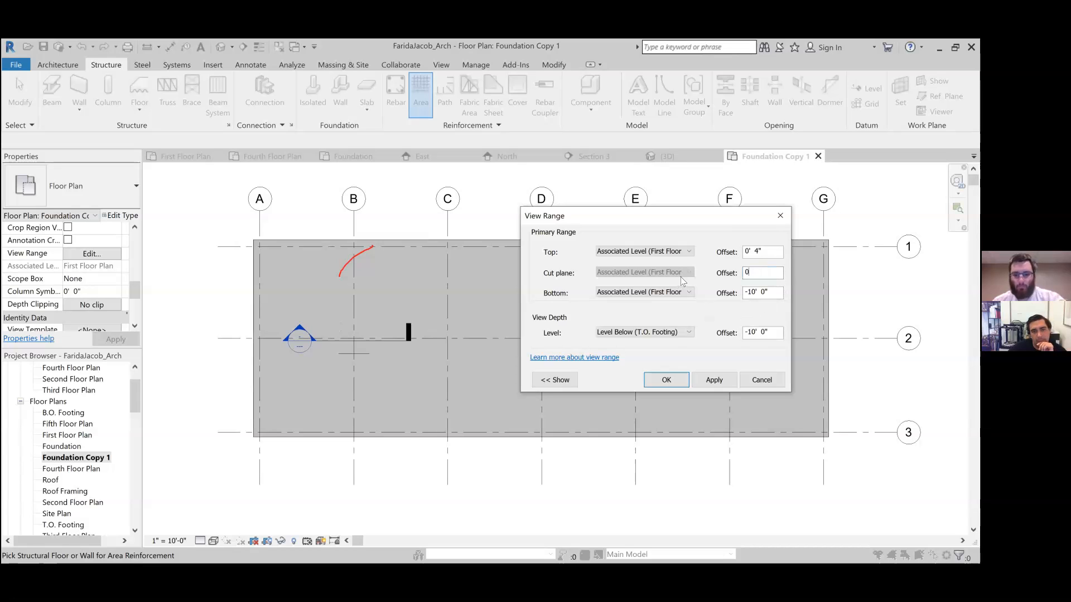
click(717, 380)
click(661, 381)
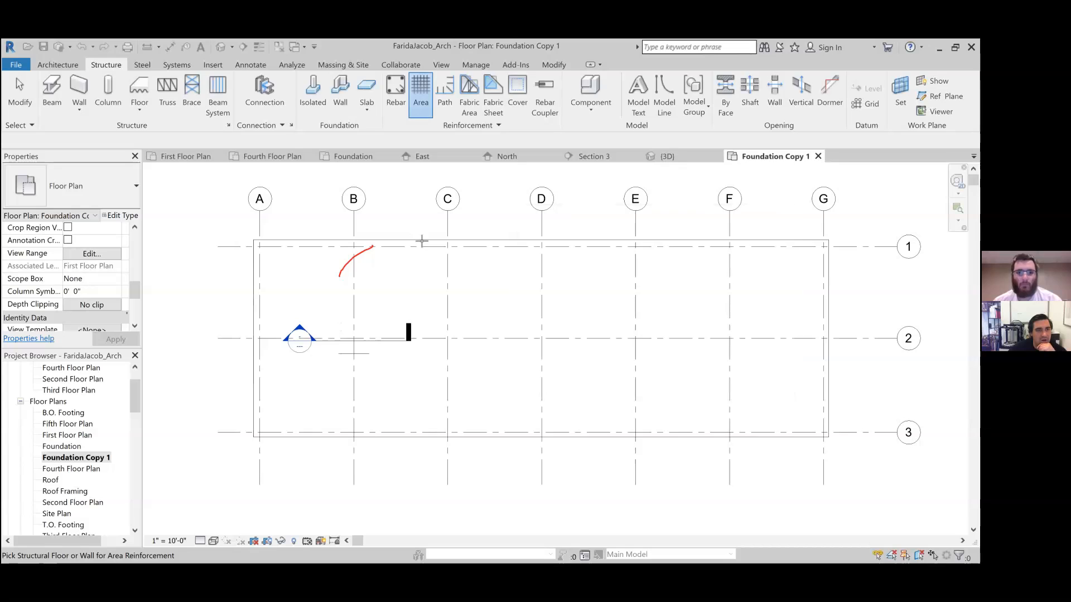
Retry area reinforcement on the floor slab with the adjusted cut plane, looking closely for a pickable slab edge.
click(419, 98)
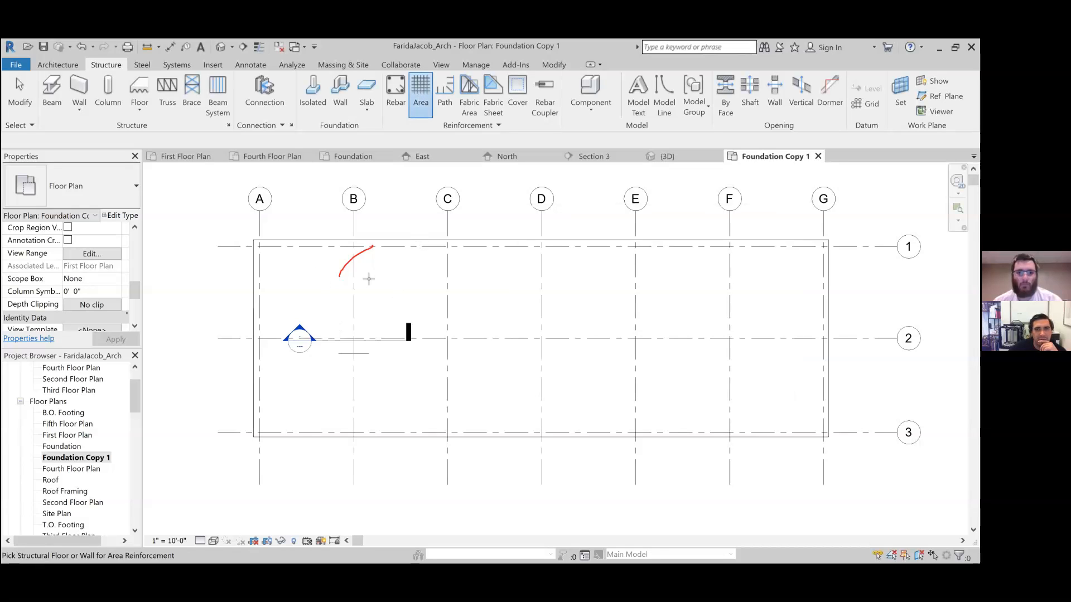
scroll(368, 278, up, 5)
scroll(353, 289, up, 2)
scroll(456, 363, down, 3)
middle_drag(581, 354, 430, 263)
scroll(430, 266, down, 1)
scroll(430, 266, down, 1)
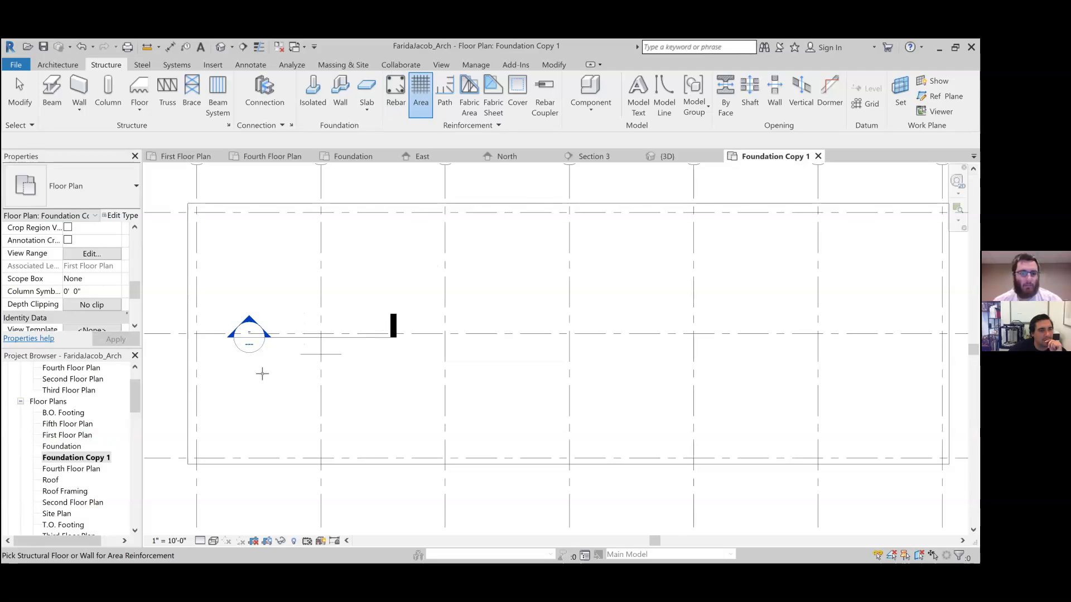
Open Section 3 and try to pick the ground floor slab beside the footing for area reinforcement.
scroll(67, 459, down, 5)
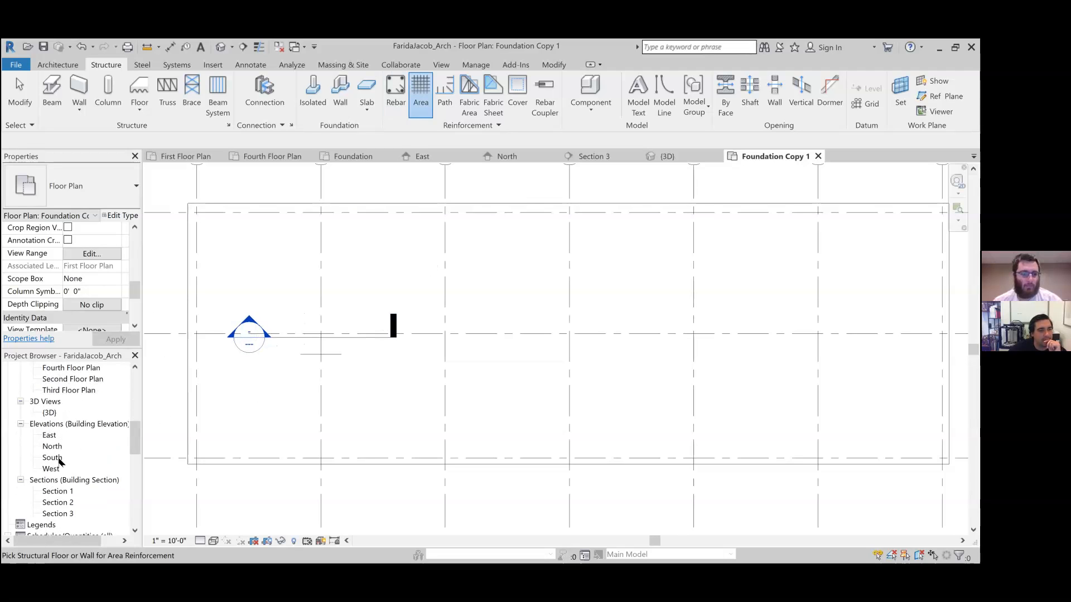
double_click(60, 513)
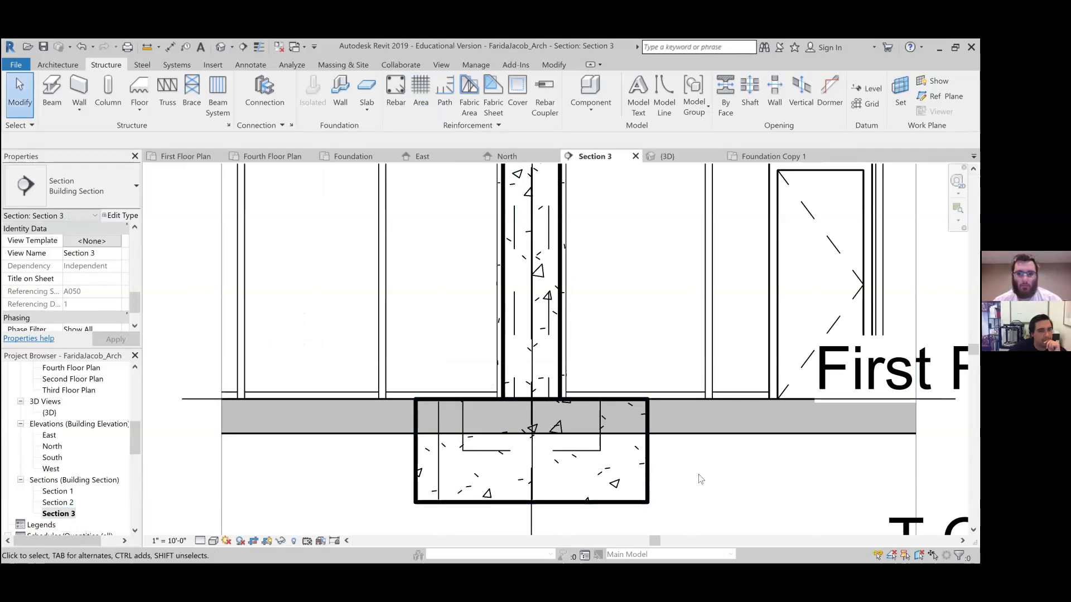
click(426, 97)
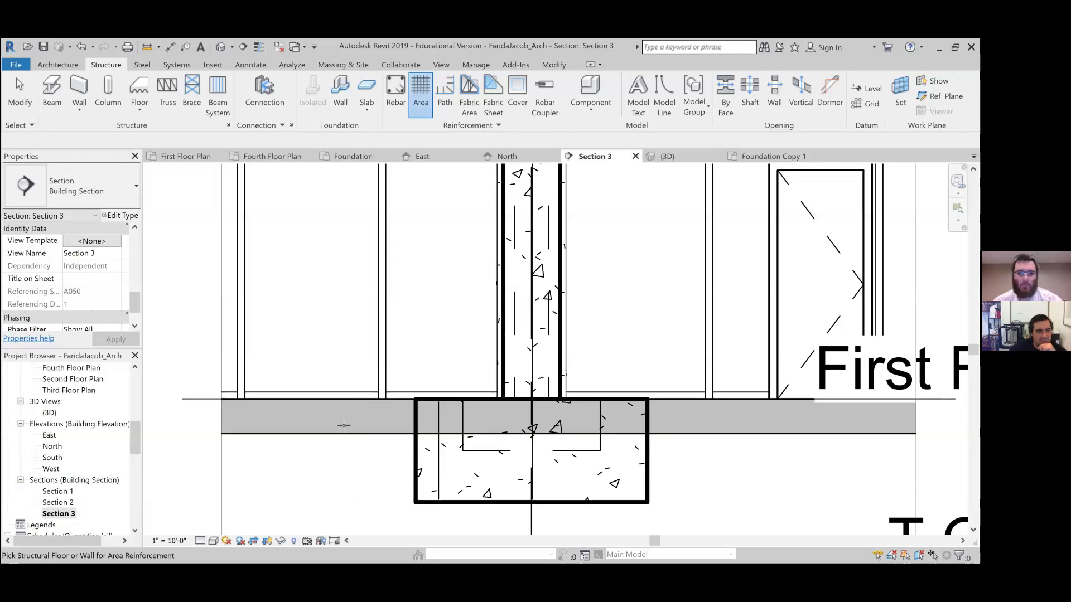
middle_drag(351, 425, 371, 390)
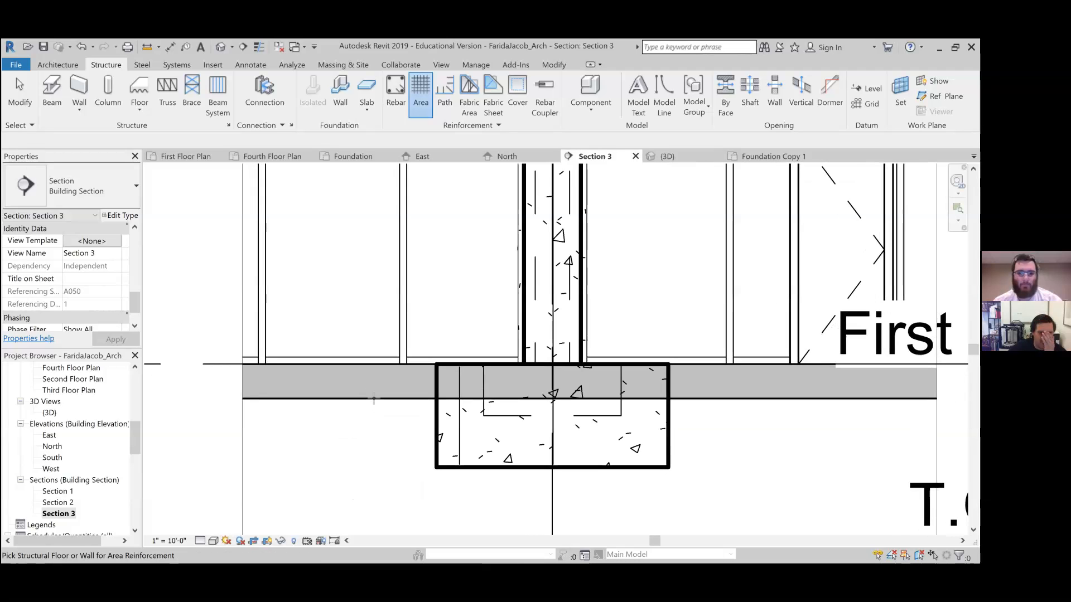
scroll(72, 453, up, 1)
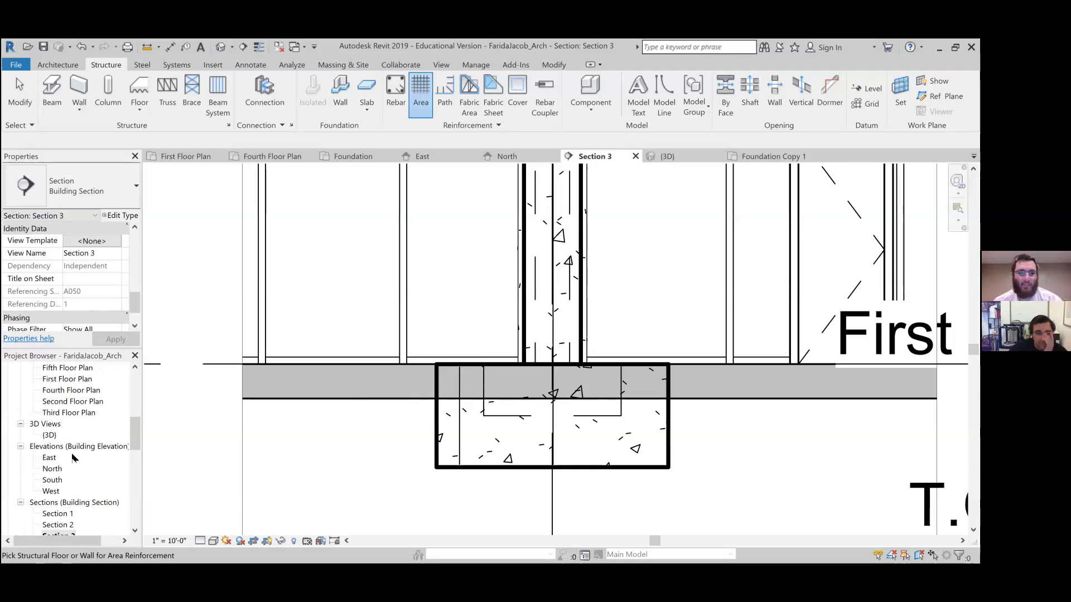
scroll(71, 452, up, 7)
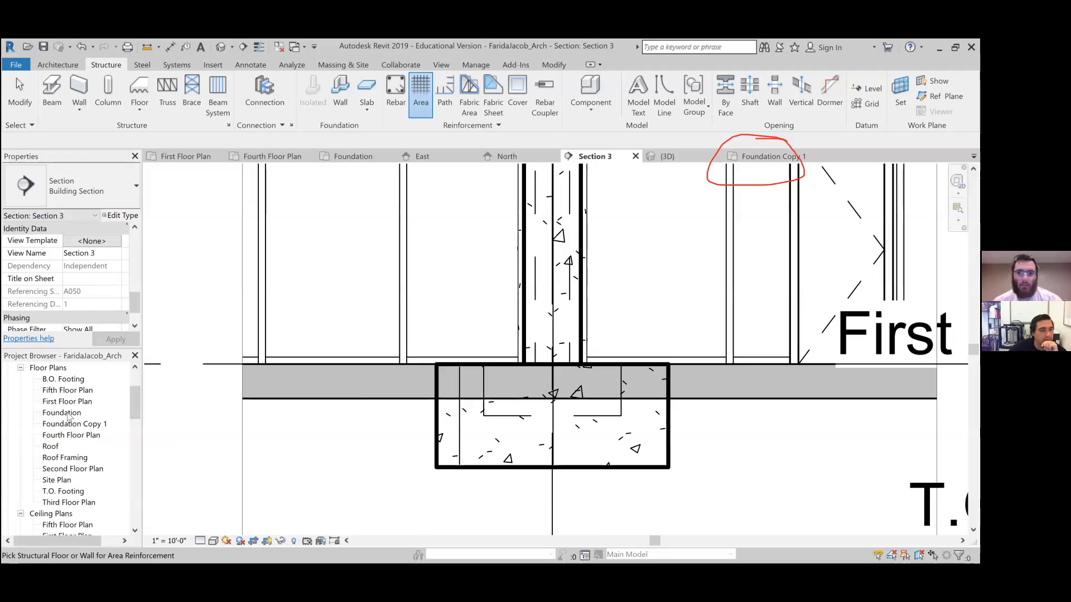
Return to the Foundation Copy 1 plan and change the floor slab's type to 4" Concrete Slab.
click(758, 161)
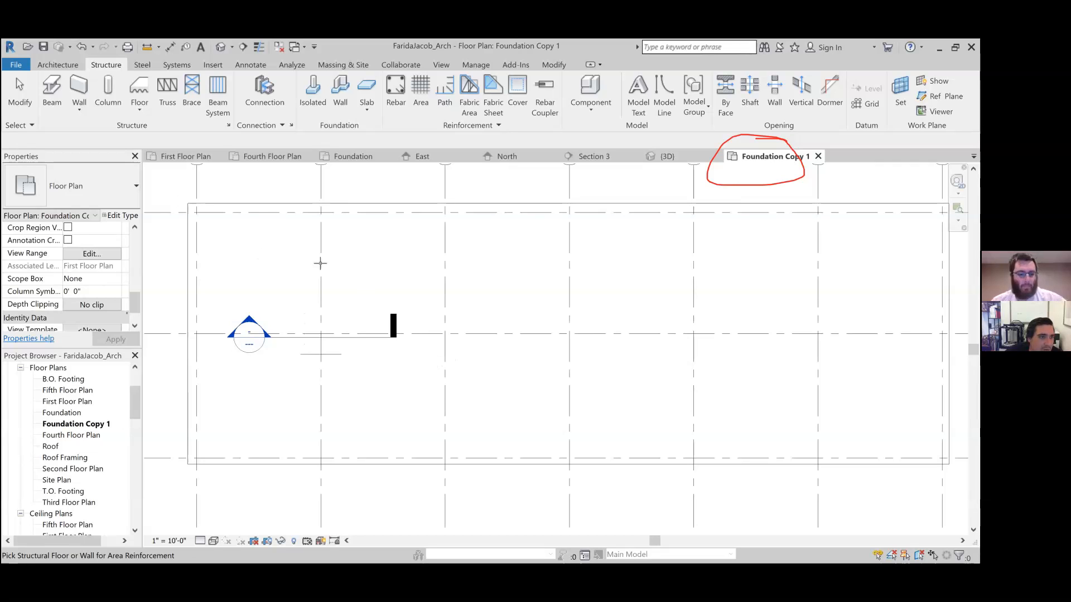
key(Escape)
click(341, 206)
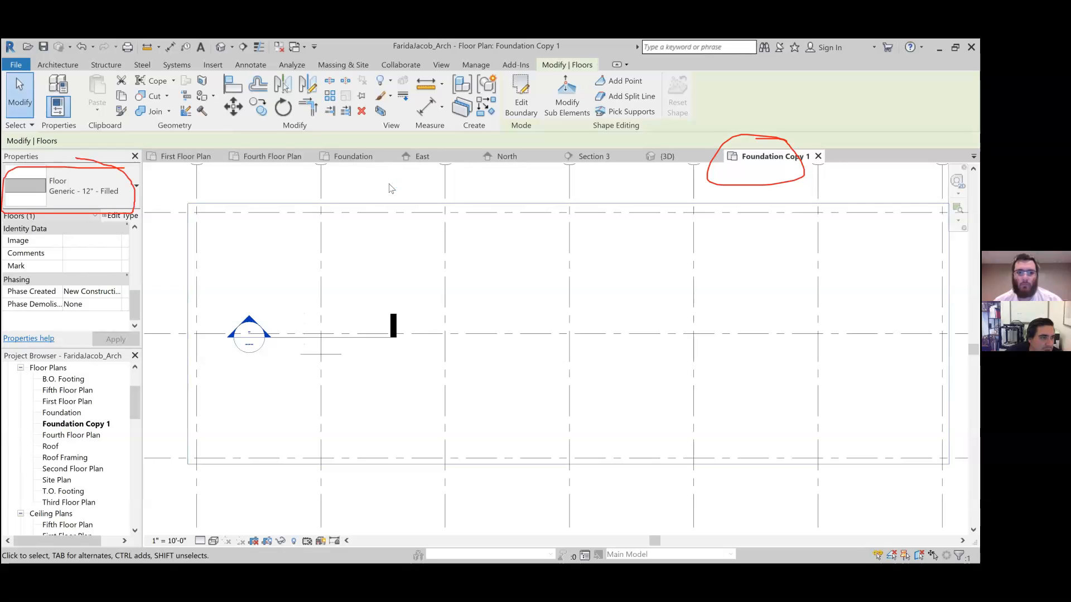
click(104, 194)
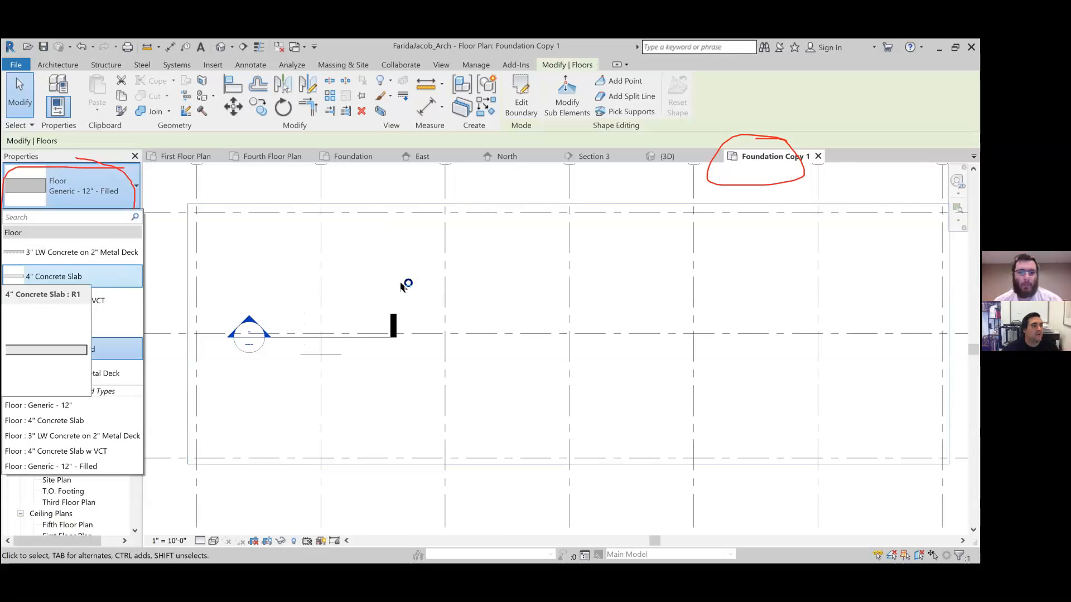
click(90, 278)
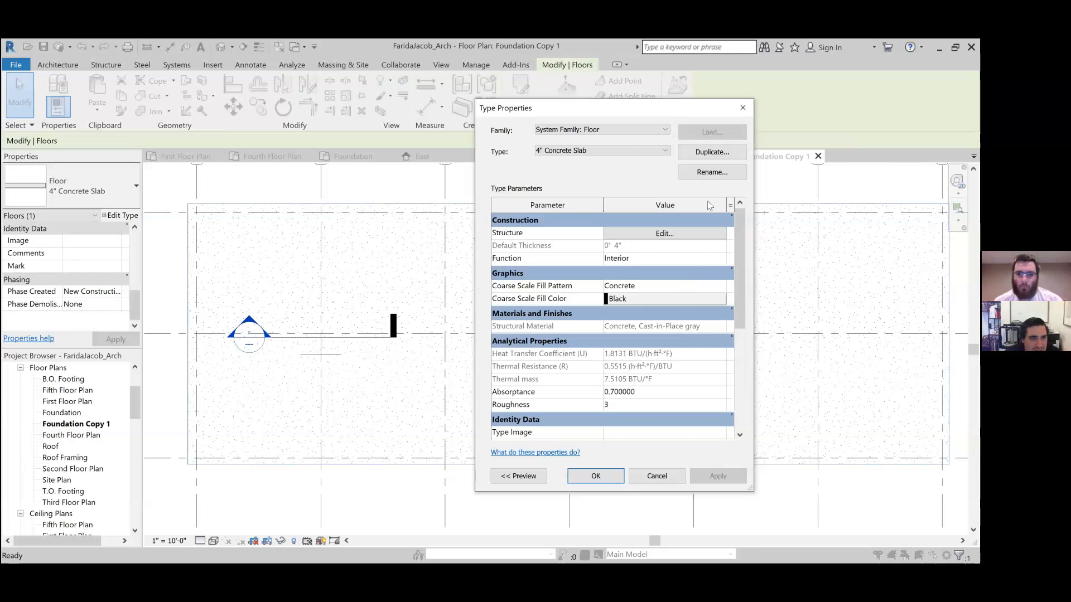
Duplicate the 4" Concrete Slab floor type under the name 6" Concrete Slab.
click(709, 151)
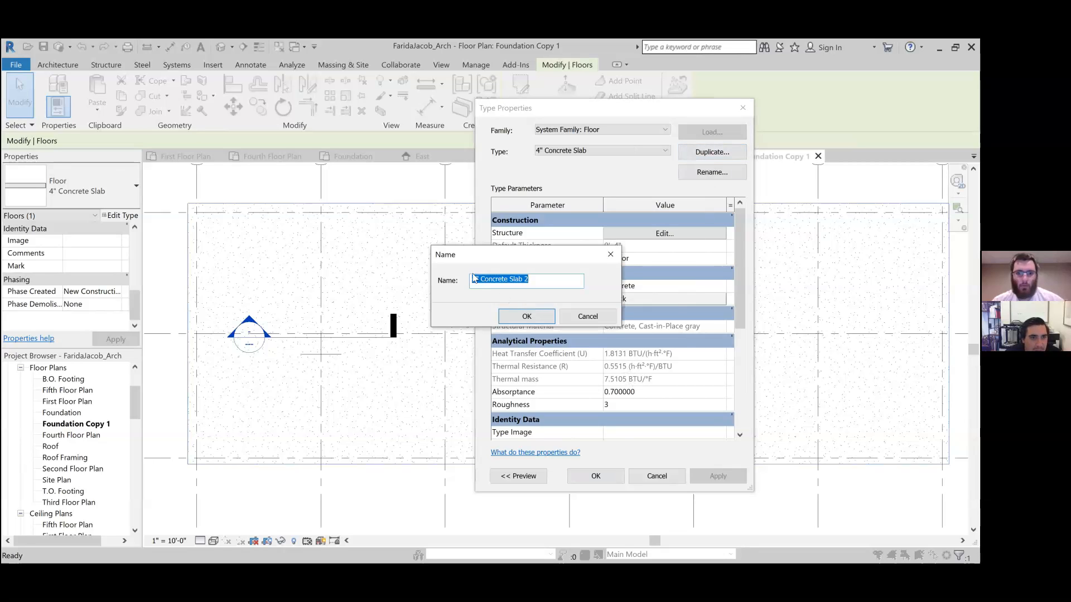
key(BackSpace)
text(6)
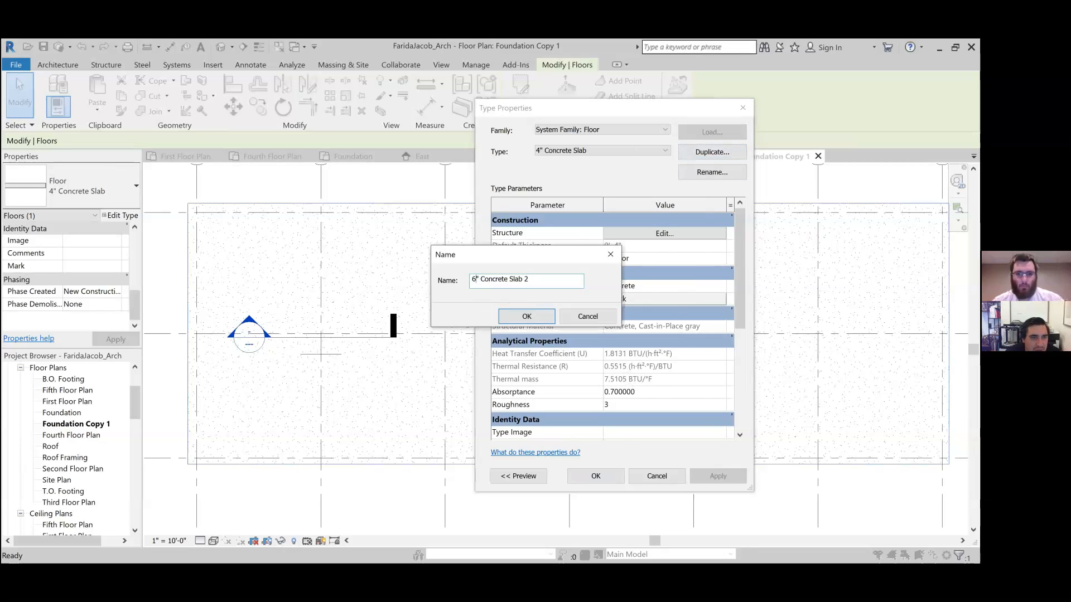
key(BackSpace)
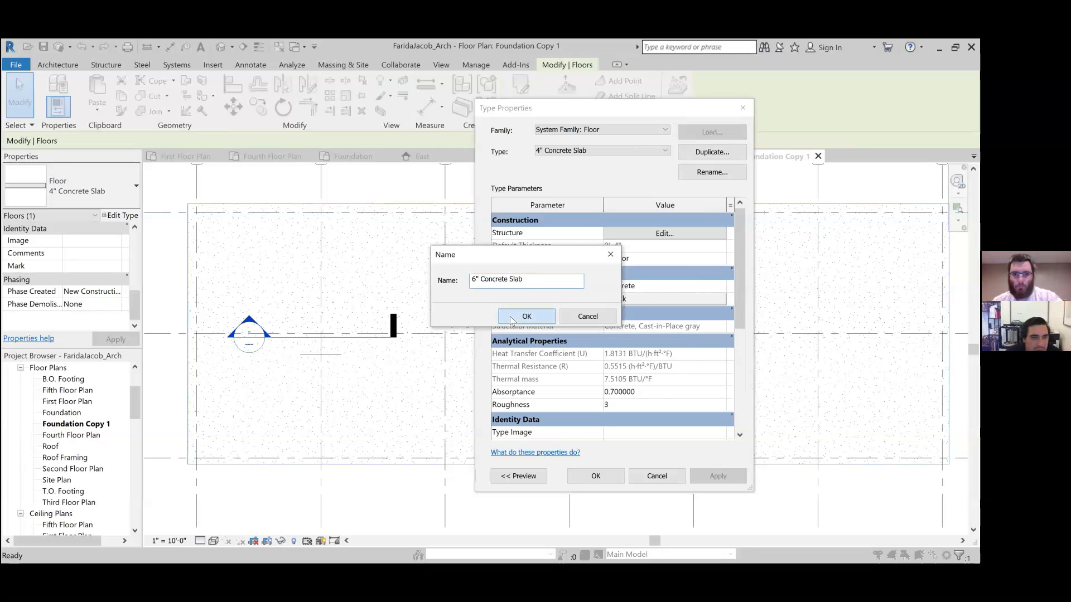
click(509, 316)
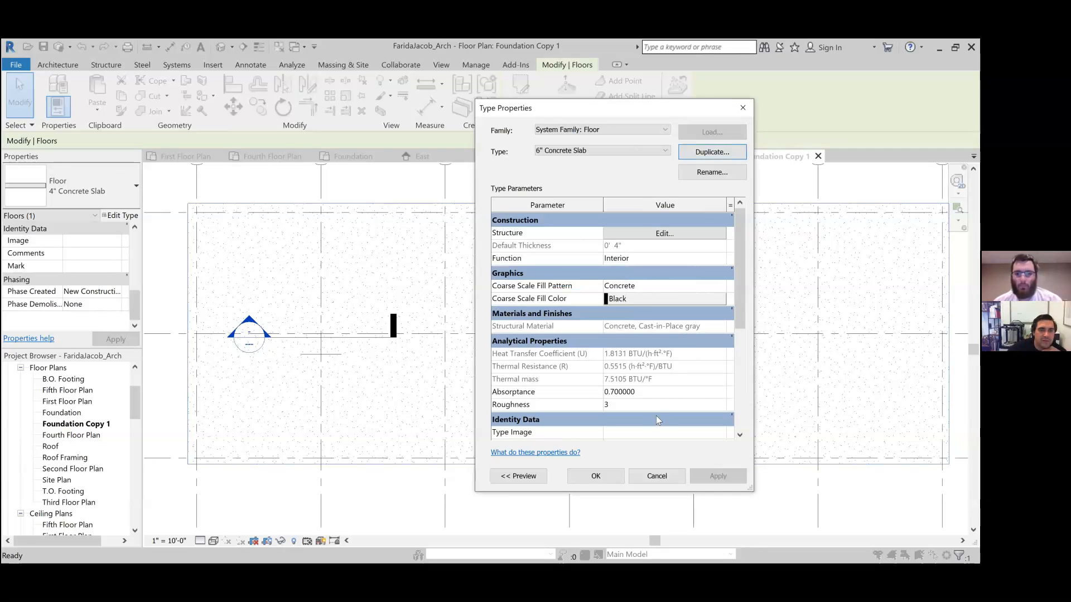
Set the structure layer's thickness to 6" in the 6" Concrete Slab type's assembly.
drag(590, 220, 658, 240)
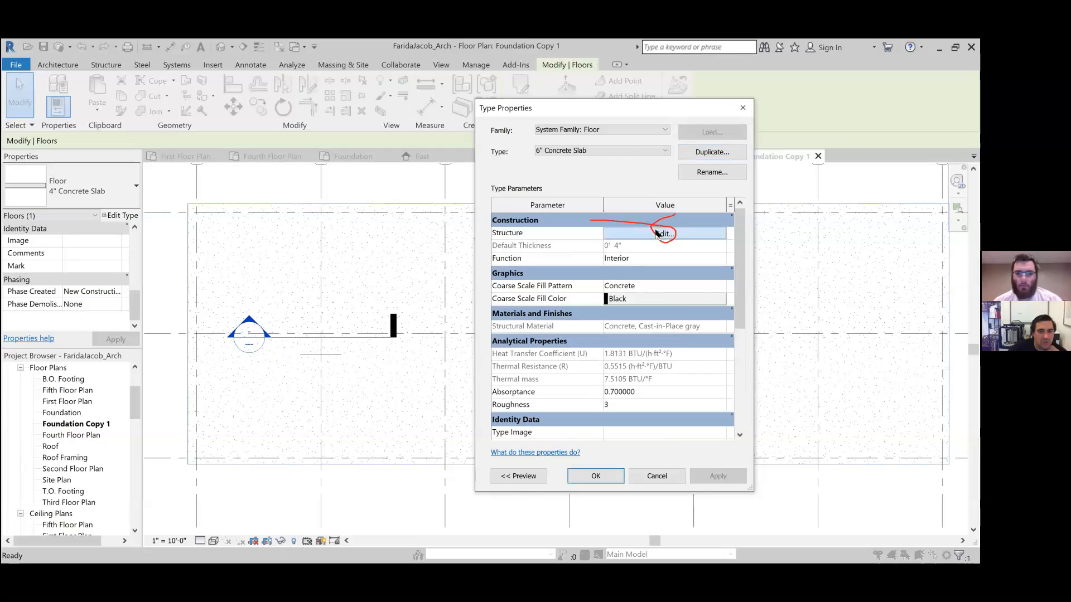
click(658, 234)
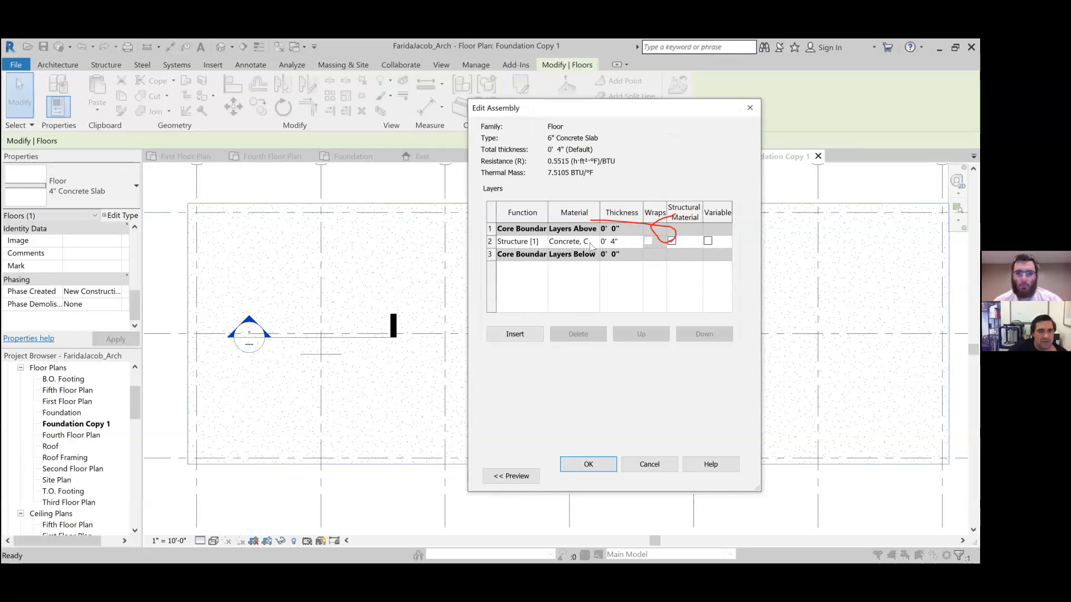
key(BackSpace)
text(6)
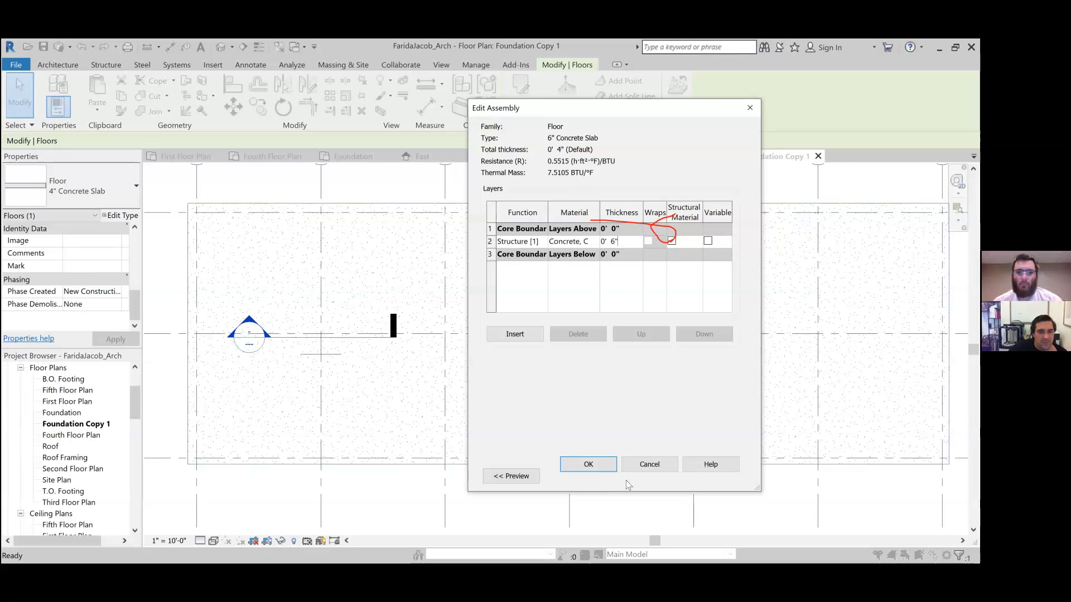
click(607, 467)
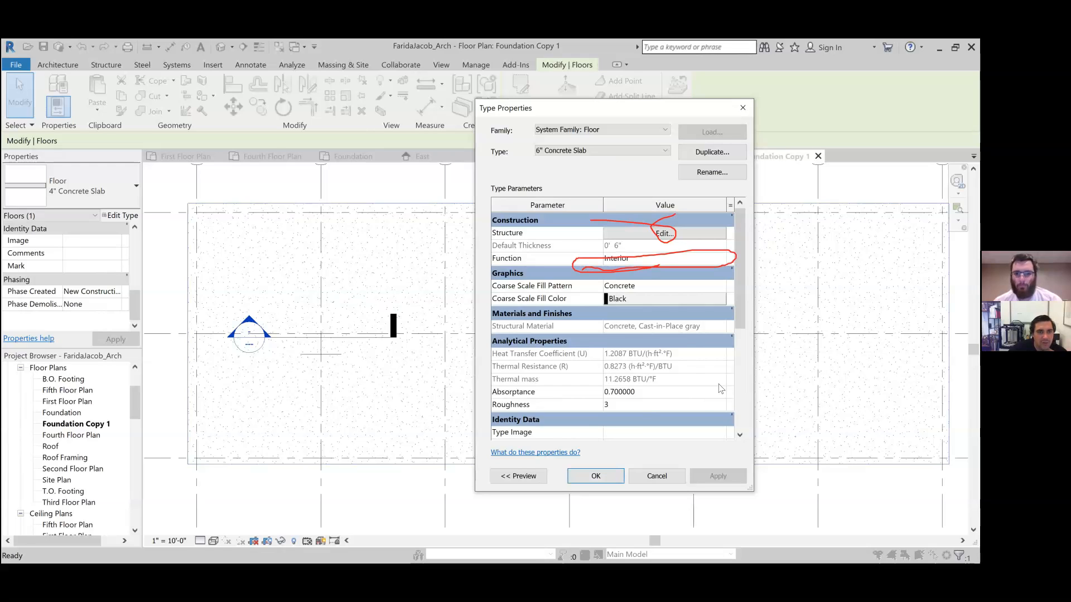
Check the 6" Concrete Slab type's function options and identity data, and discard the type edits.
click(633, 259)
key(alt+Down)
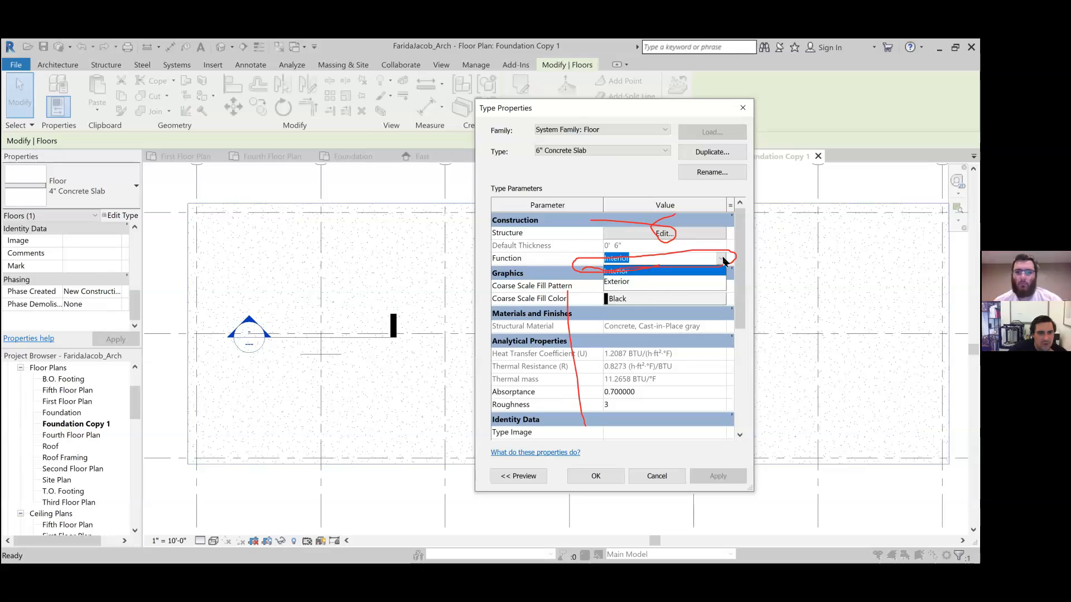
scroll(647, 357, down, 4)
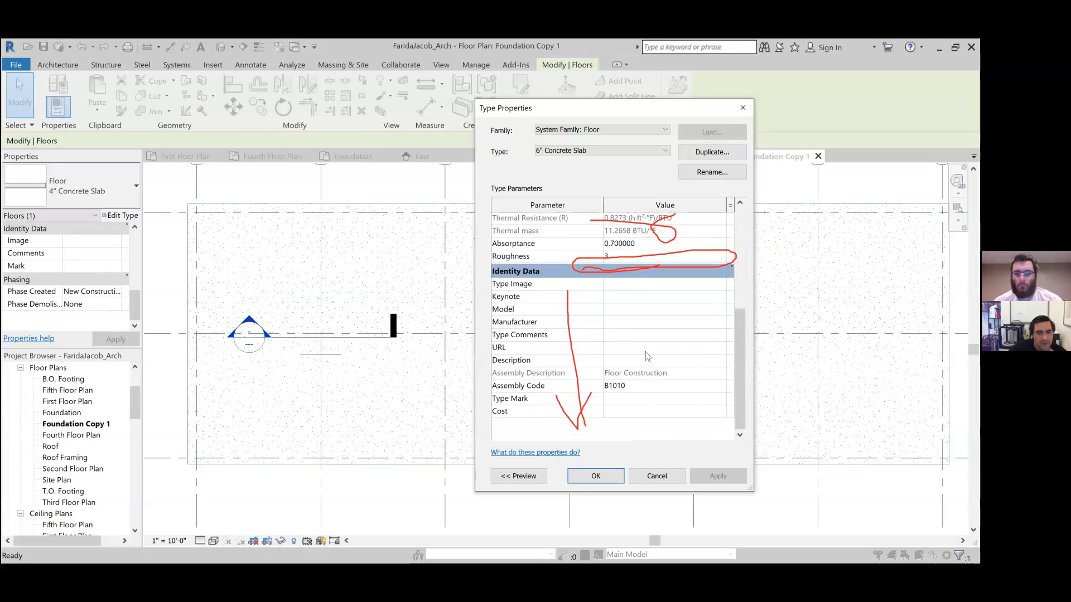
click(658, 477)
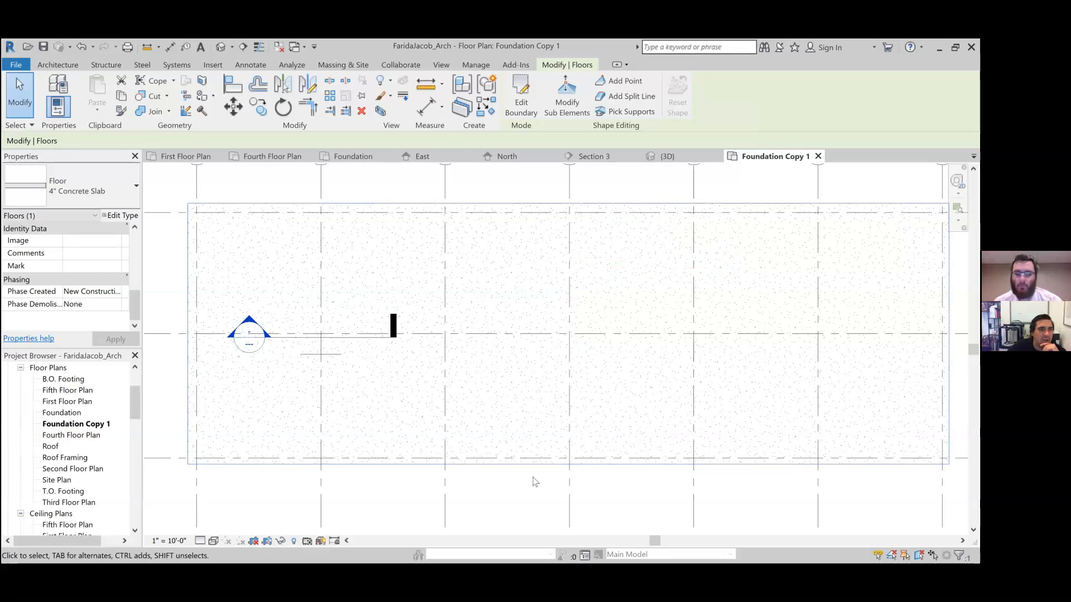
Open the 4" Concrete Slab floor's boundary sketch and copy its four boundary lines to the clipboard.
click(528, 103)
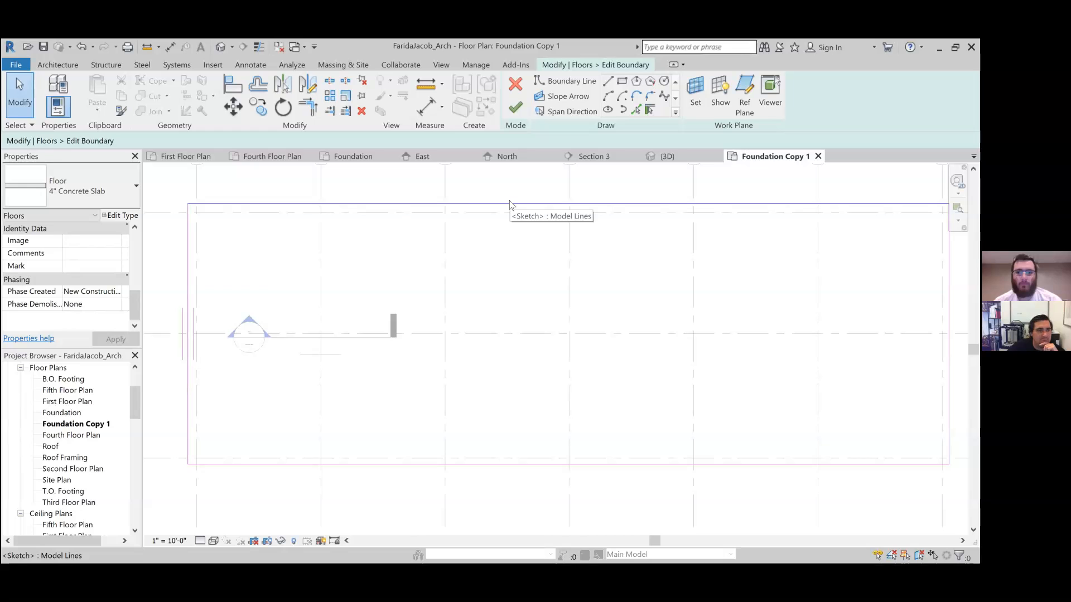
click(188, 263)
ctrl+click(187, 263)
ctrl+click(394, 465)
middle_drag(633, 471, 481, 477)
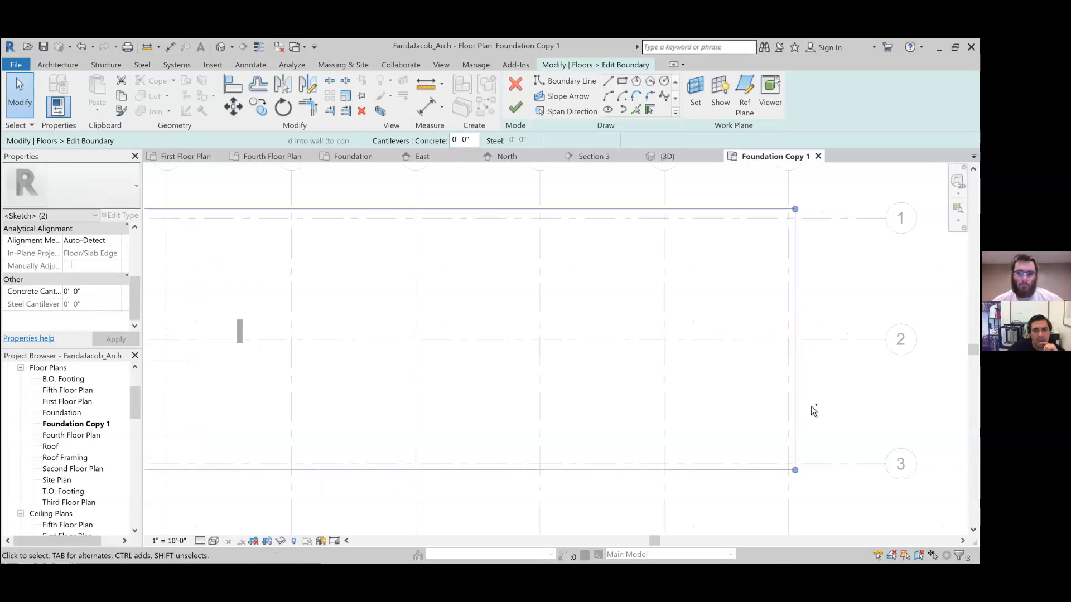
ctrl+click(796, 406)
middle_drag(476, 384, 573, 387)
scroll(574, 388, down, 1)
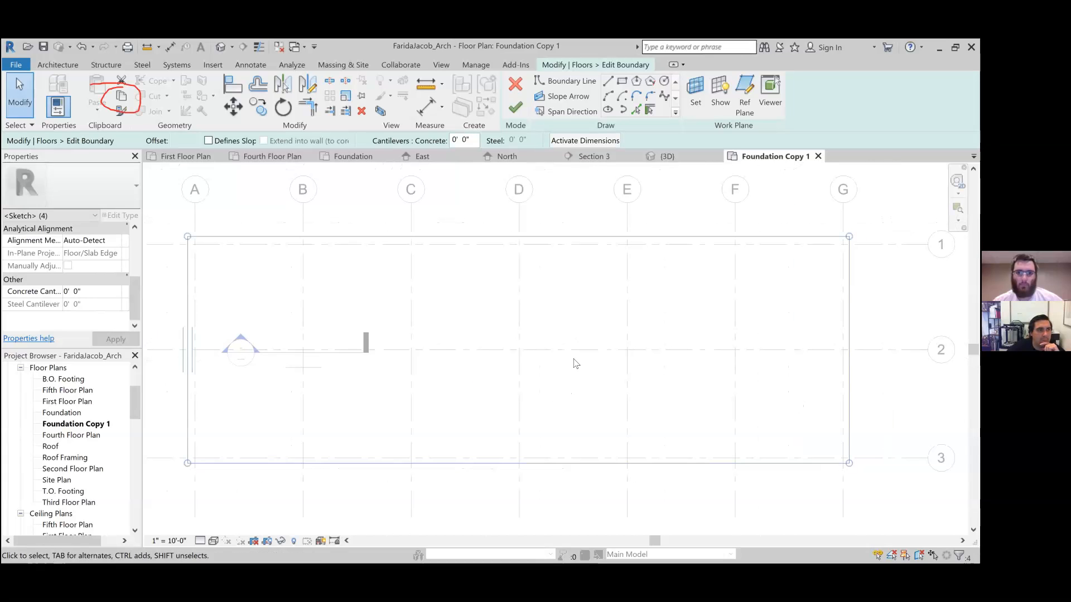
click(122, 98)
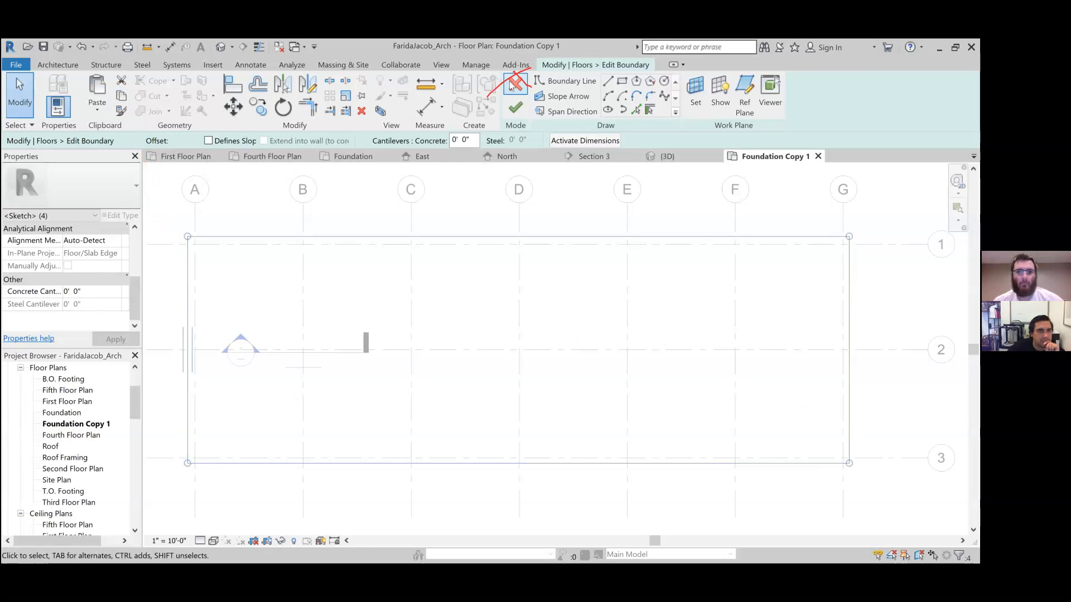
Delete the original floor and create a 6" Foundation Slab from the copied boundary lines, aligned to the current view.
click(515, 107)
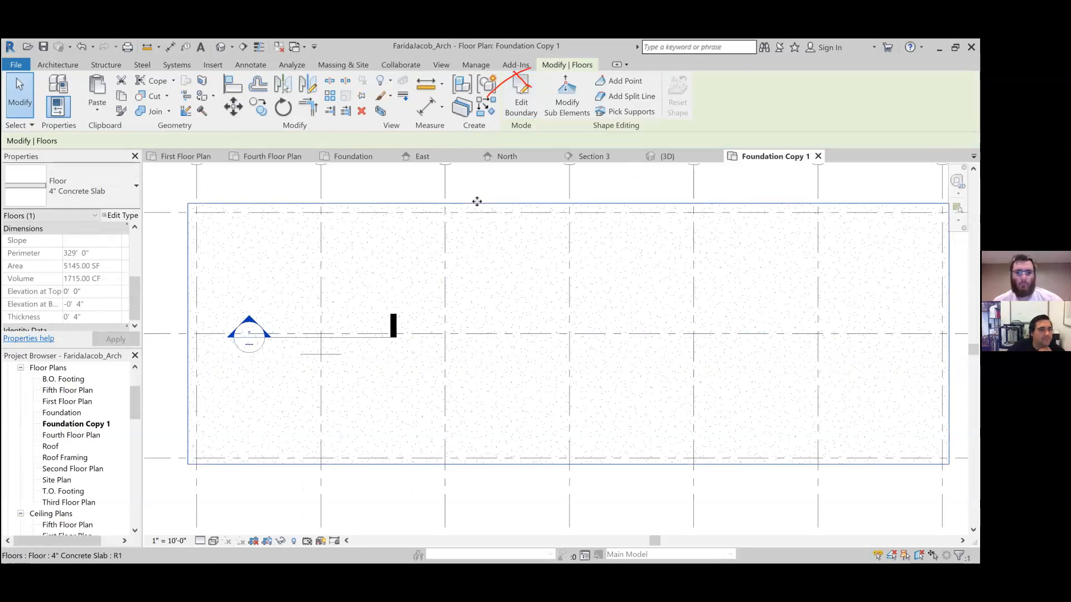
key(Escape)
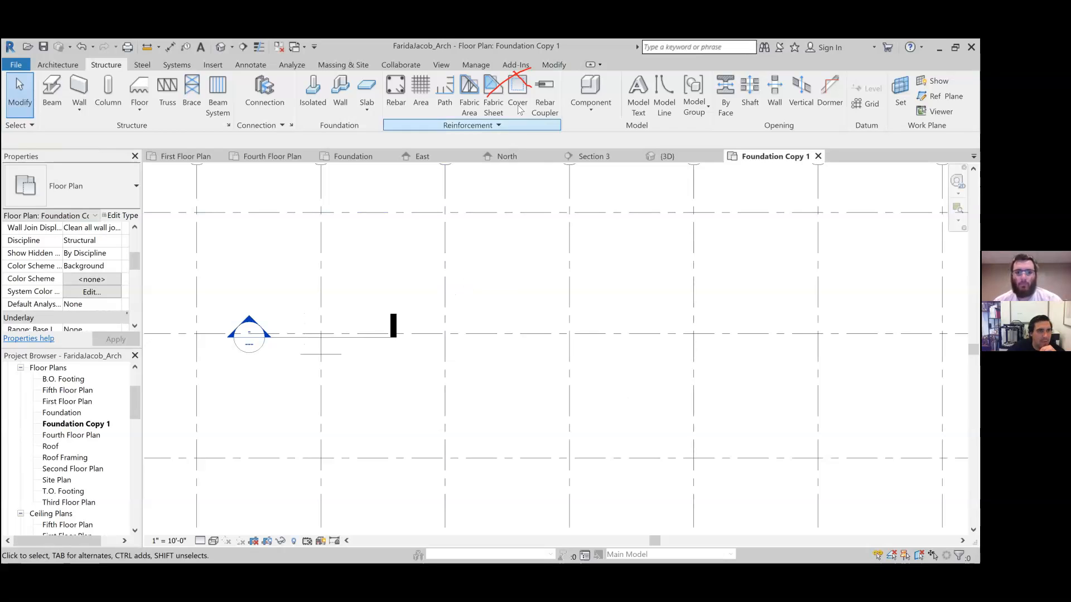
click(364, 89)
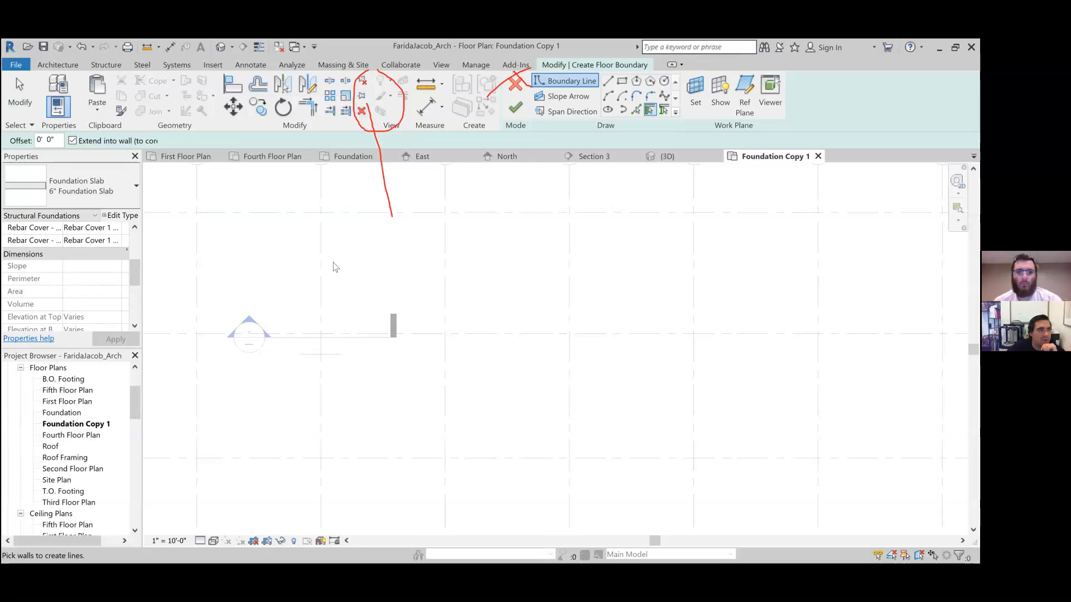
click(99, 109)
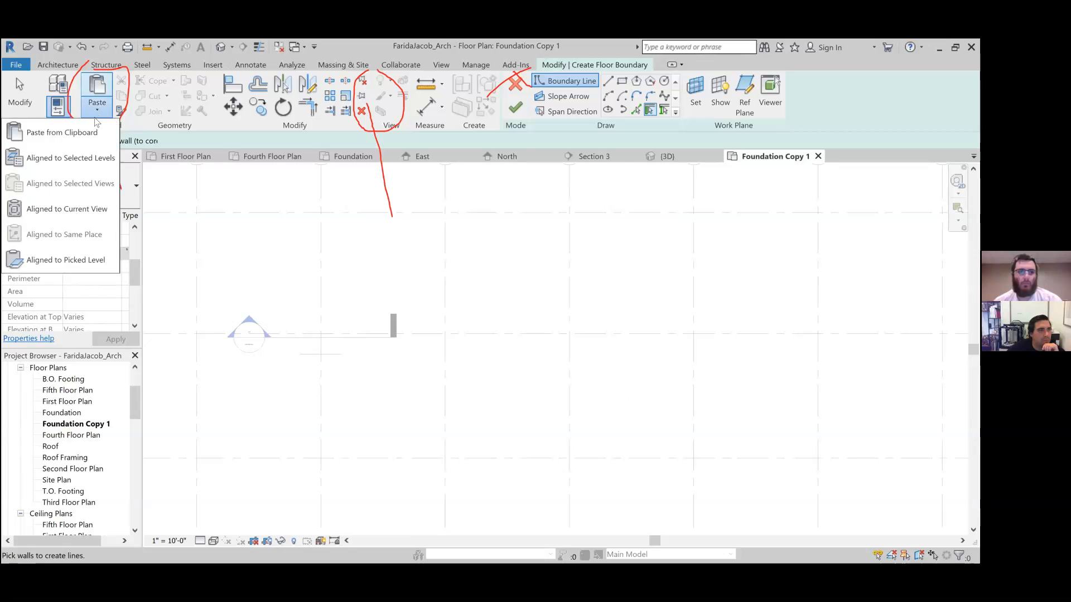
click(86, 210)
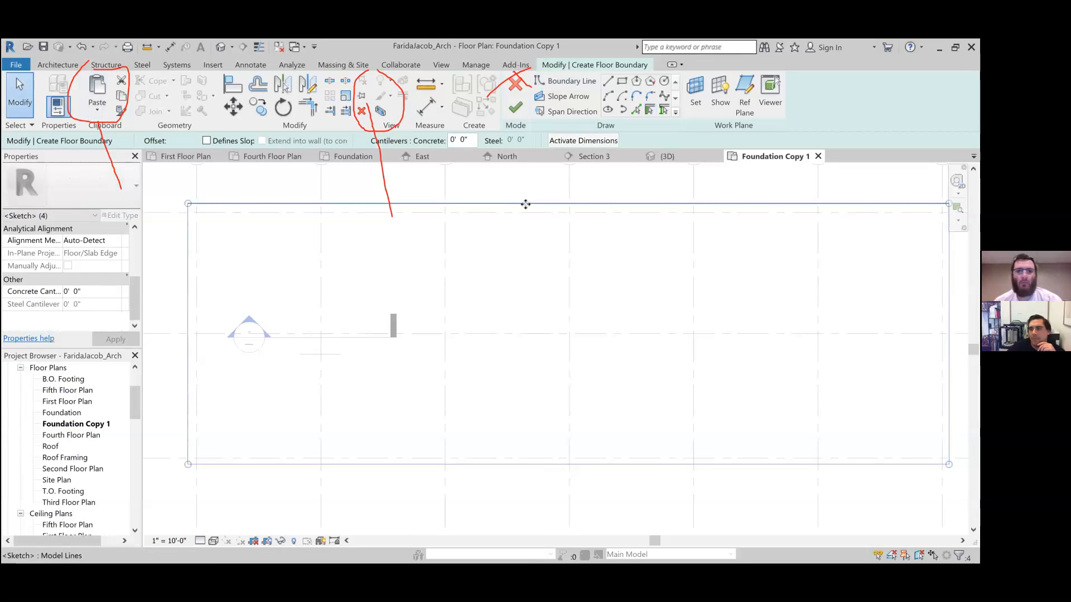
click(513, 107)
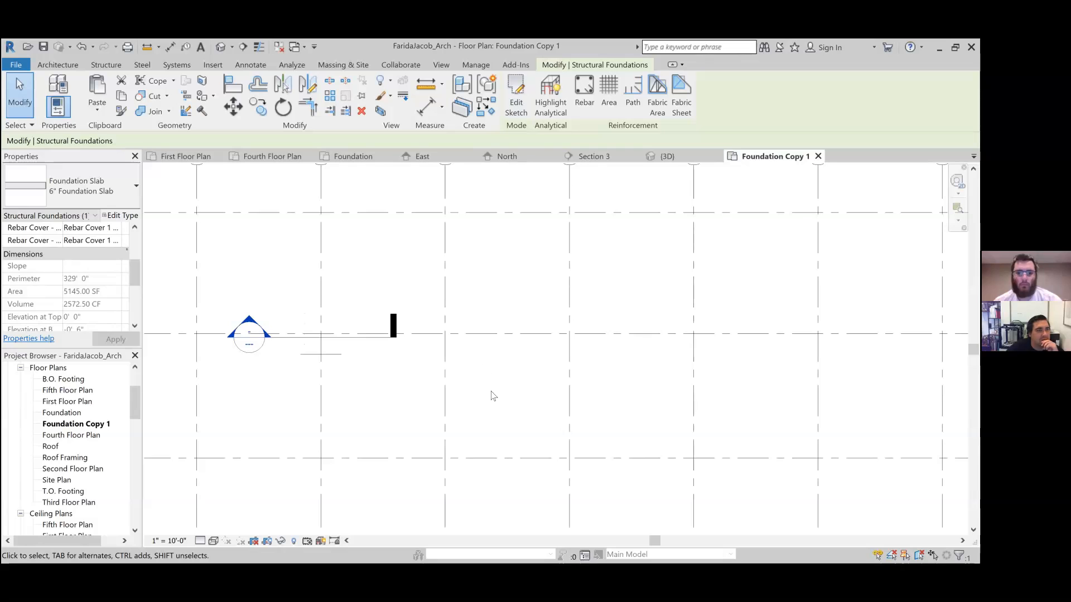
Open Section 3 and inspect the new foundation slab's position above the pile cap.
scroll(524, 394, down, 2)
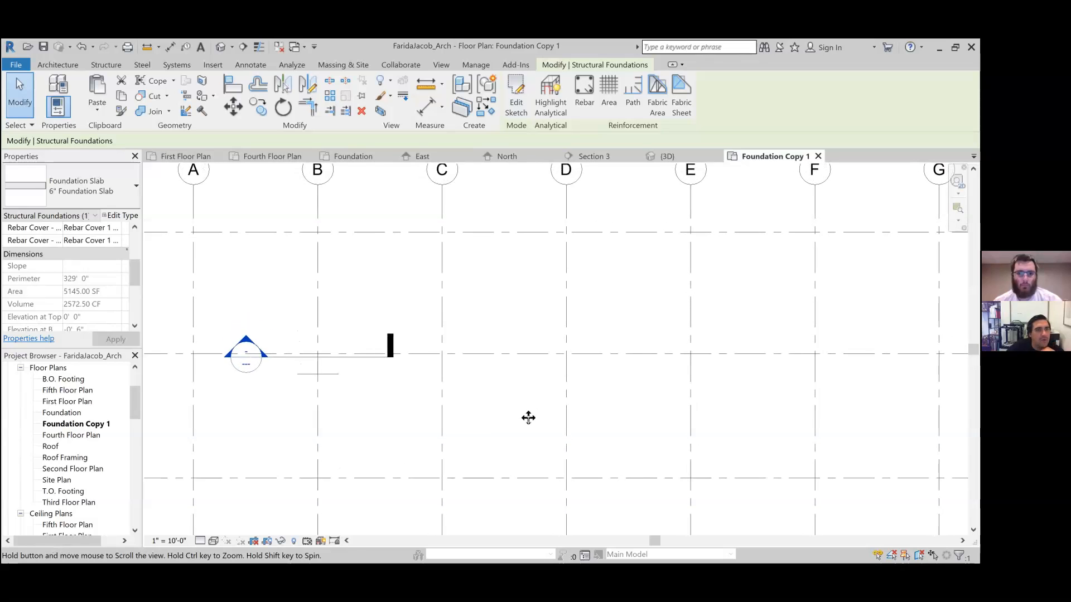
middle_drag(557, 404, 533, 397)
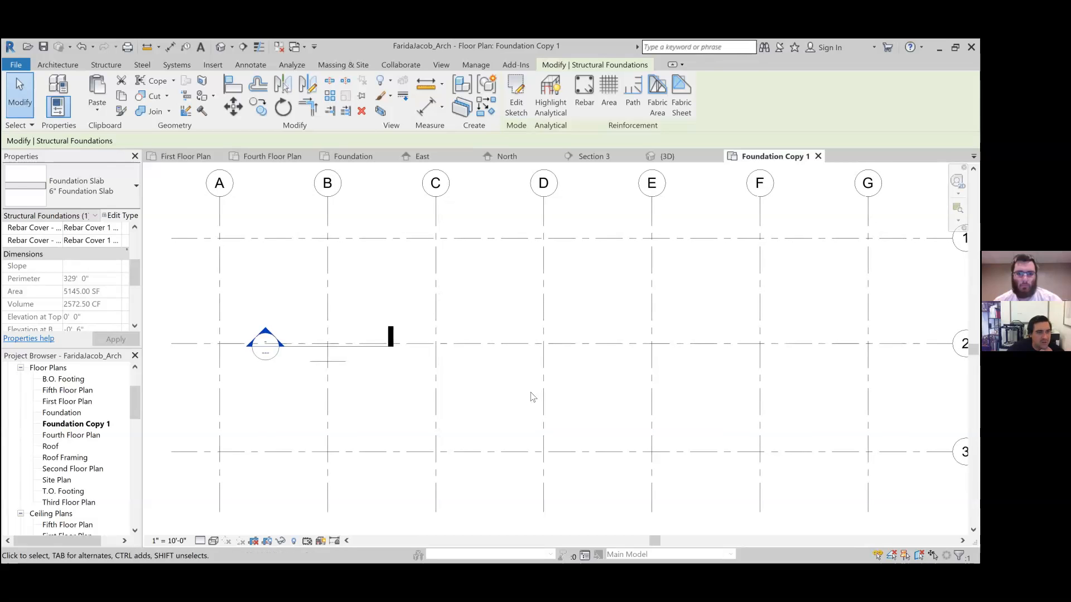
double_click(273, 357)
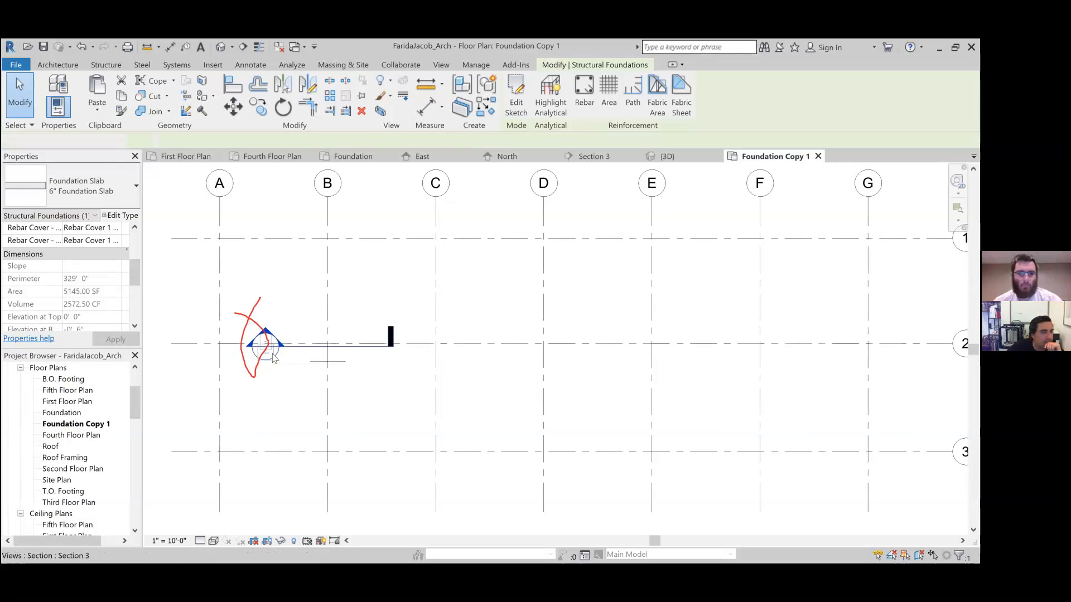
click(374, 455)
click(373, 385)
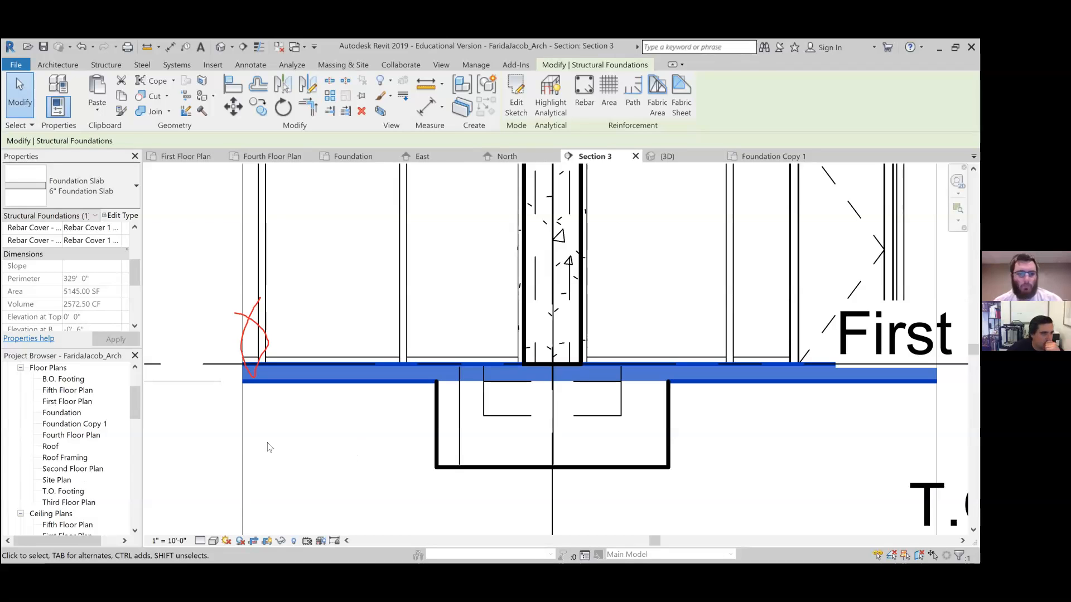
Return to the Foundation Copy 1 plan and review the foundation slab's level, structural and phasing properties.
scroll(70, 452, down, 4)
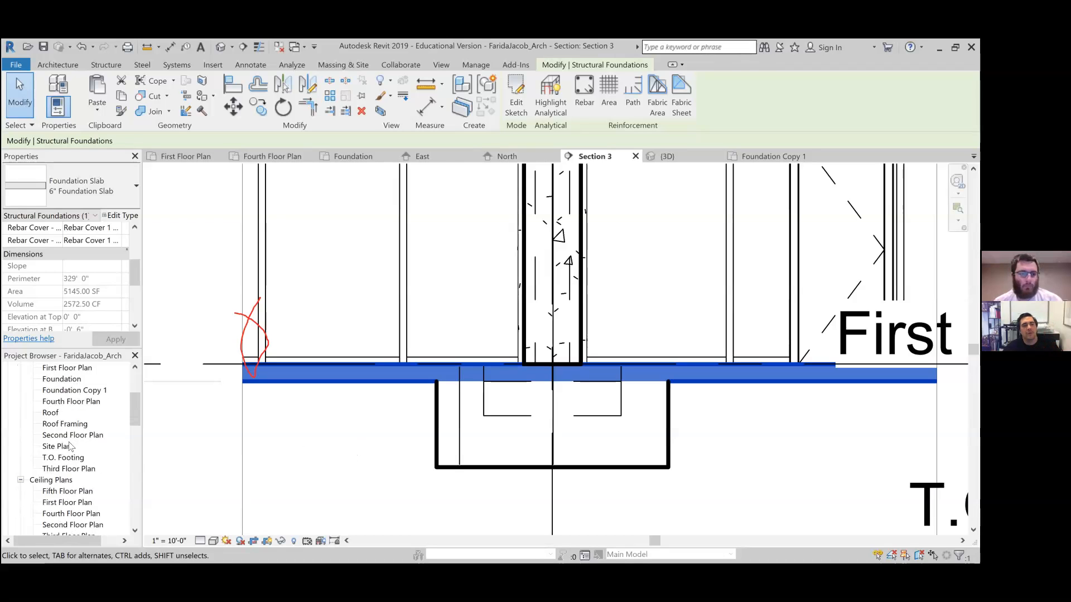
scroll(70, 480, up, 6)
double_click(73, 492)
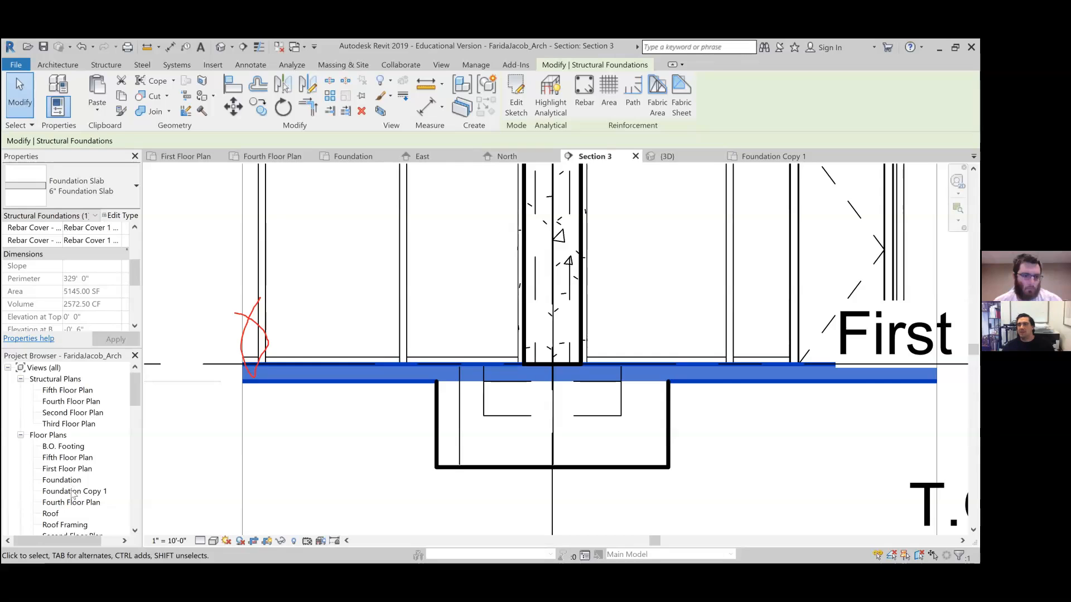
scroll(79, 269, down, 3)
scroll(79, 269, up, 3)
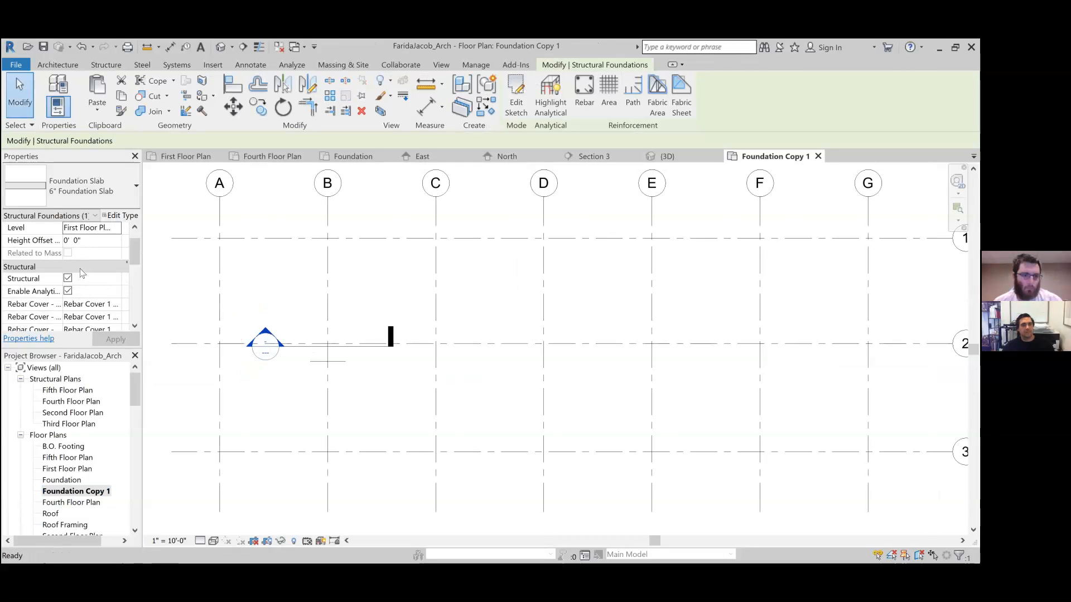
scroll(79, 268, down, 1)
scroll(68, 285, down, 5)
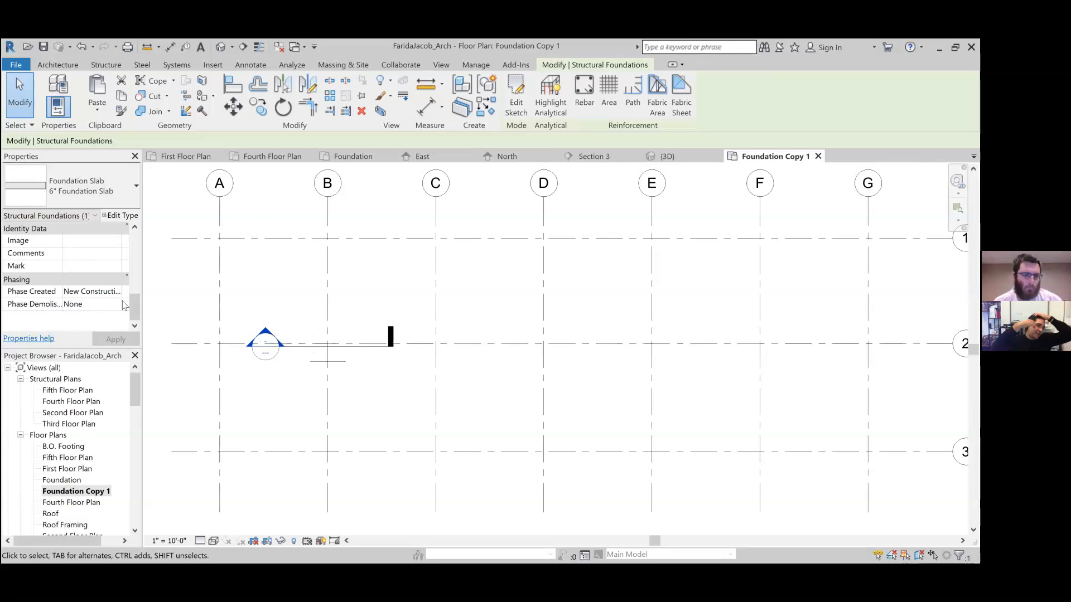
Set the cut plane offset to -4 in the Foundation Copy 1 plan's view range.
click(249, 217)
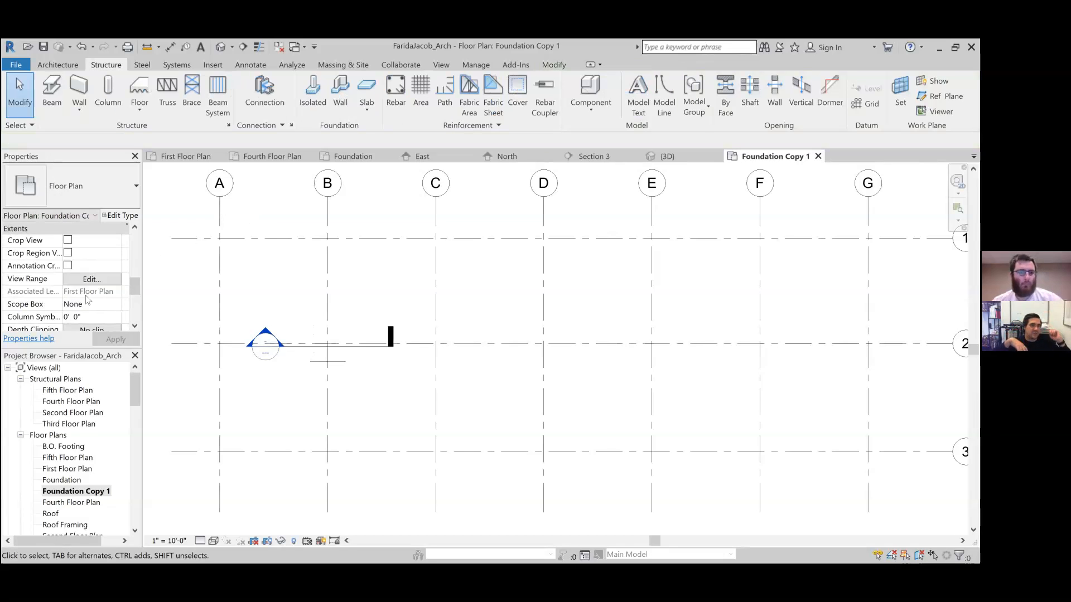
scroll(85, 297, down, 5)
scroll(85, 297, up, 2)
scroll(86, 298, up, 1)
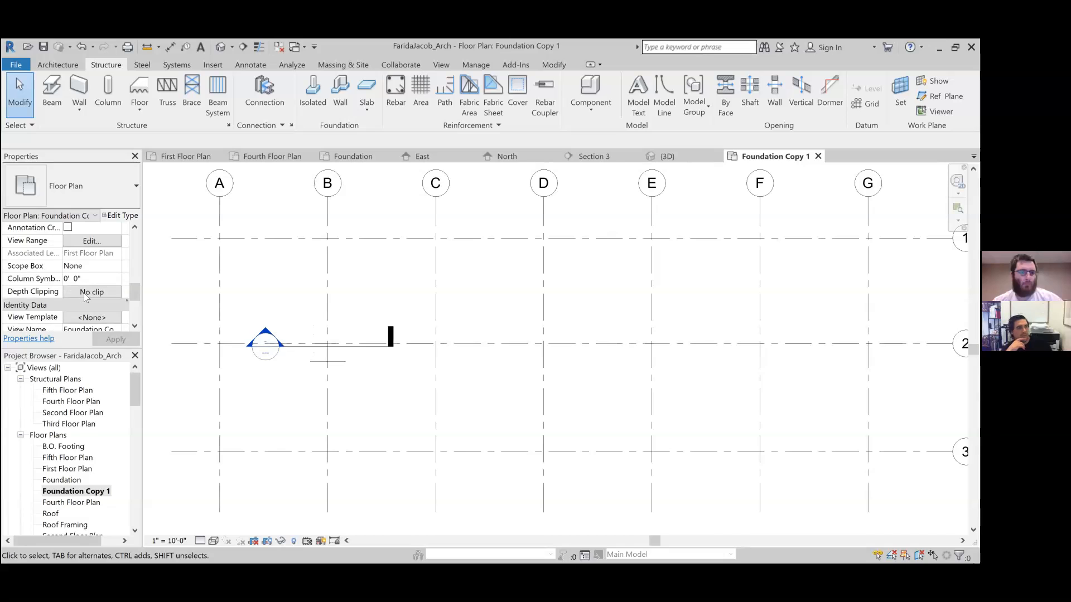
click(90, 241)
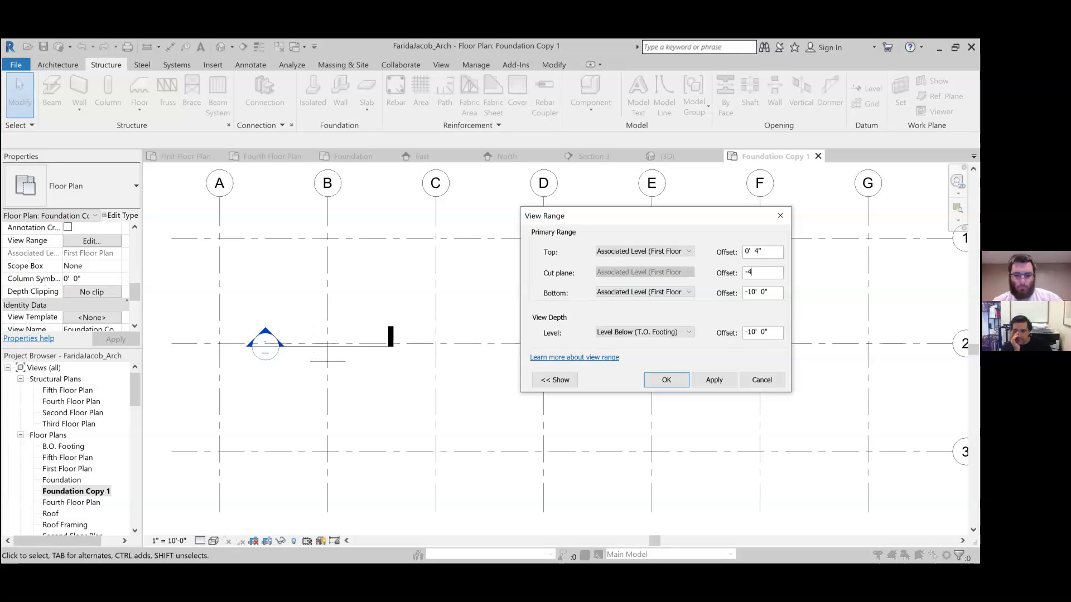
click(717, 381)
click(665, 381)
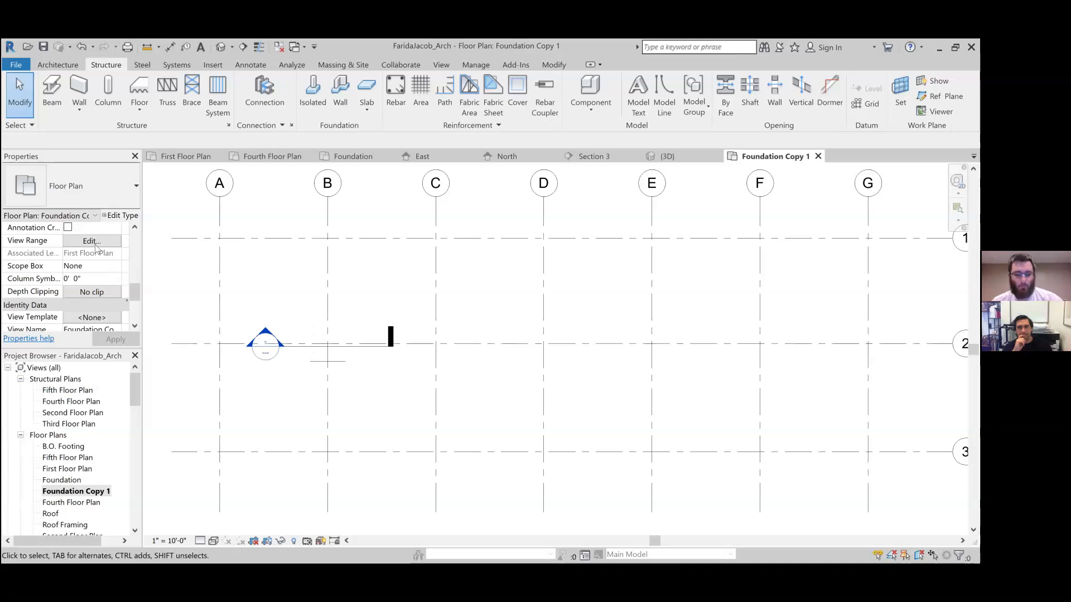
Turn on the Structural Foundations category in the plan's visibility overrides and check that the foundation slab can be selected.
key(v)
key(g)
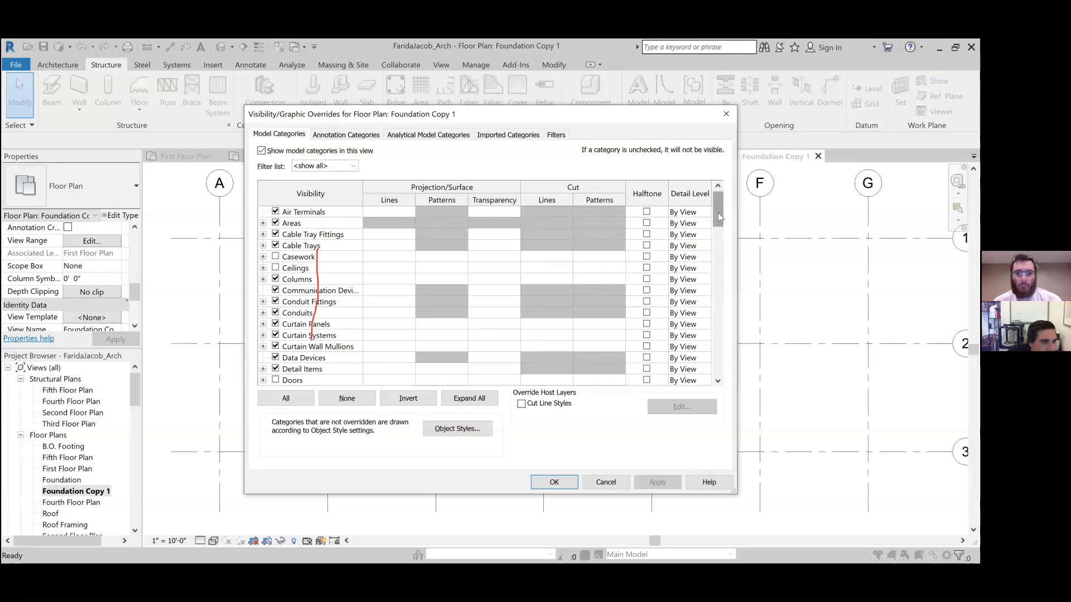
drag(718, 212, 726, 355)
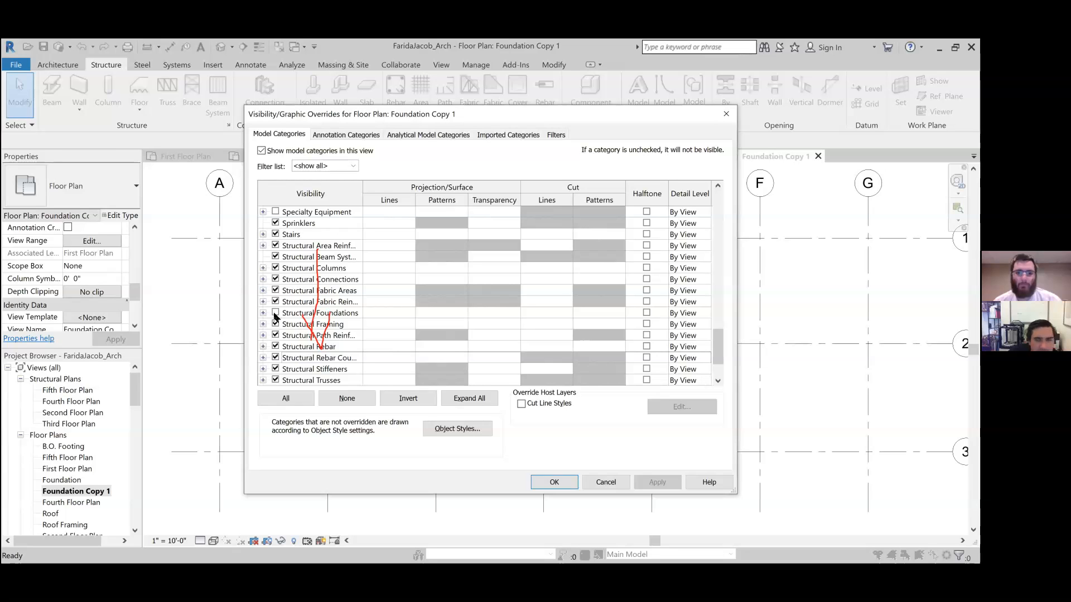
scroll(277, 318, down, 1)
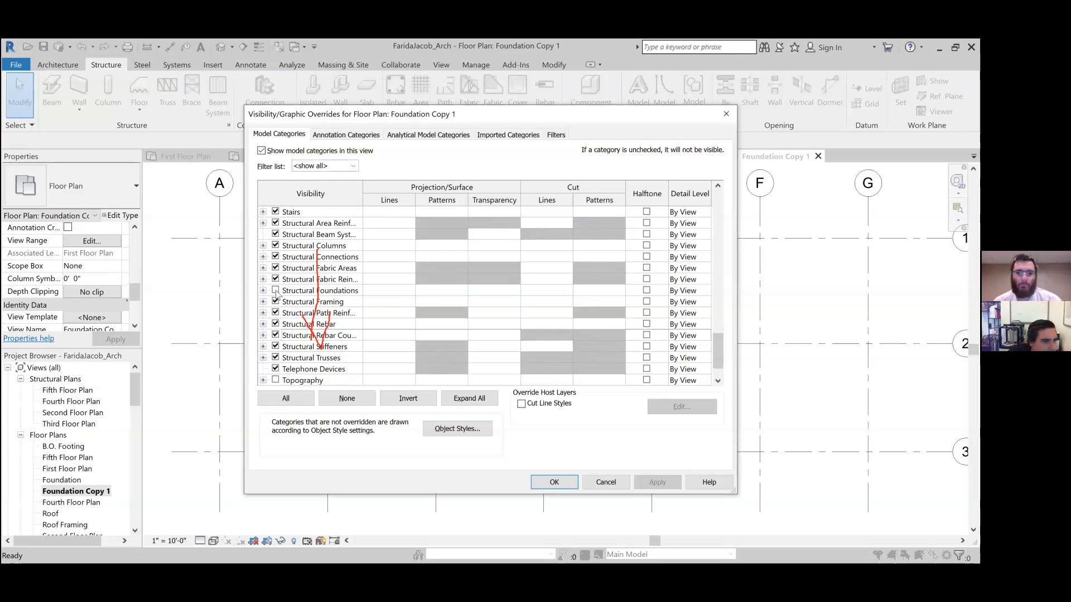
click(275, 291)
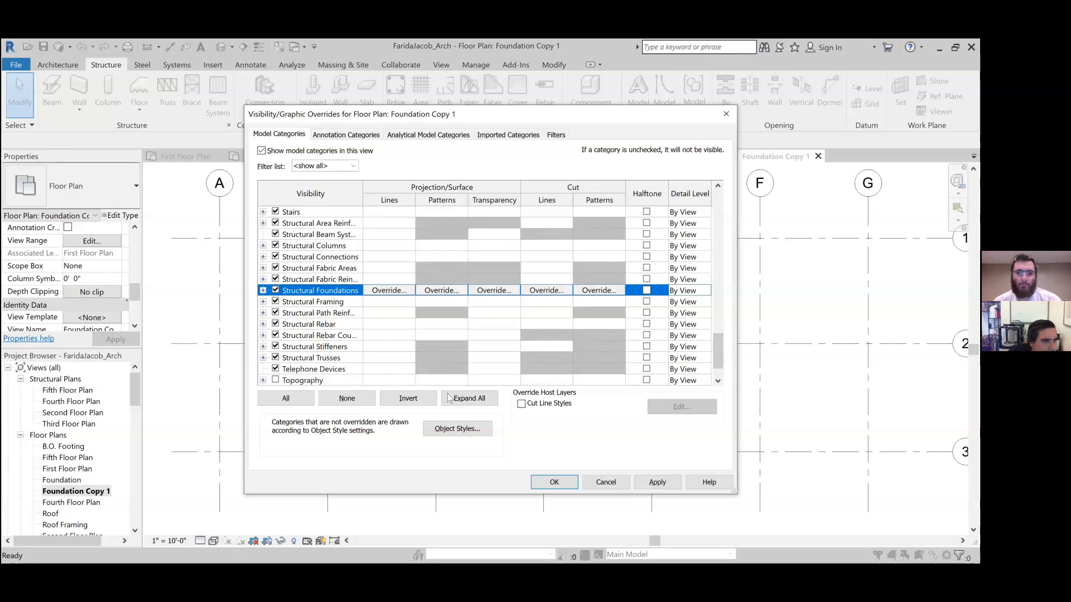
click(657, 481)
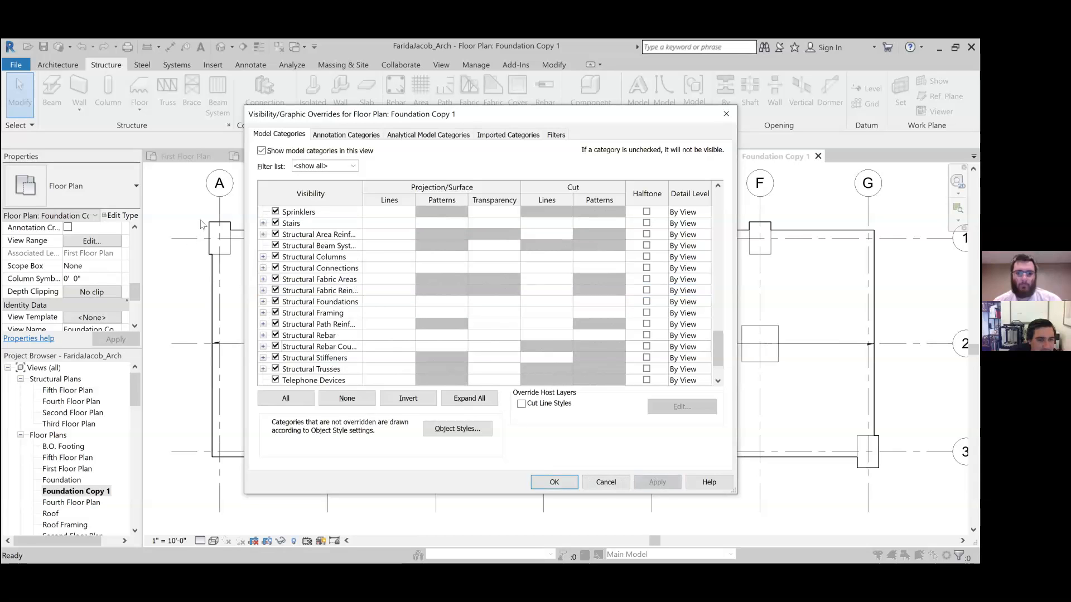
click(554, 483)
click(213, 369)
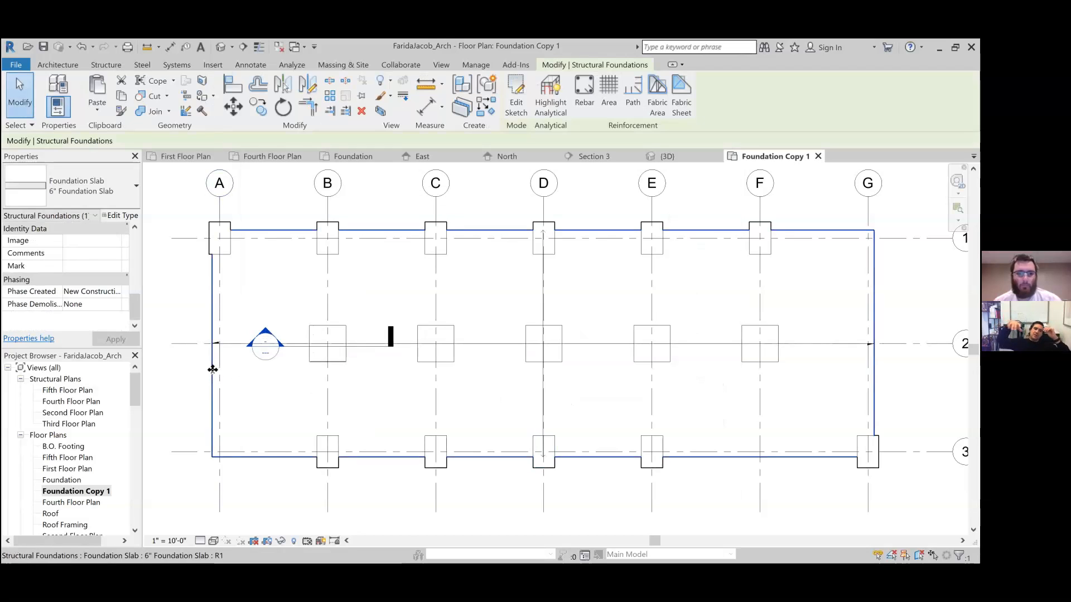
click(292, 189)
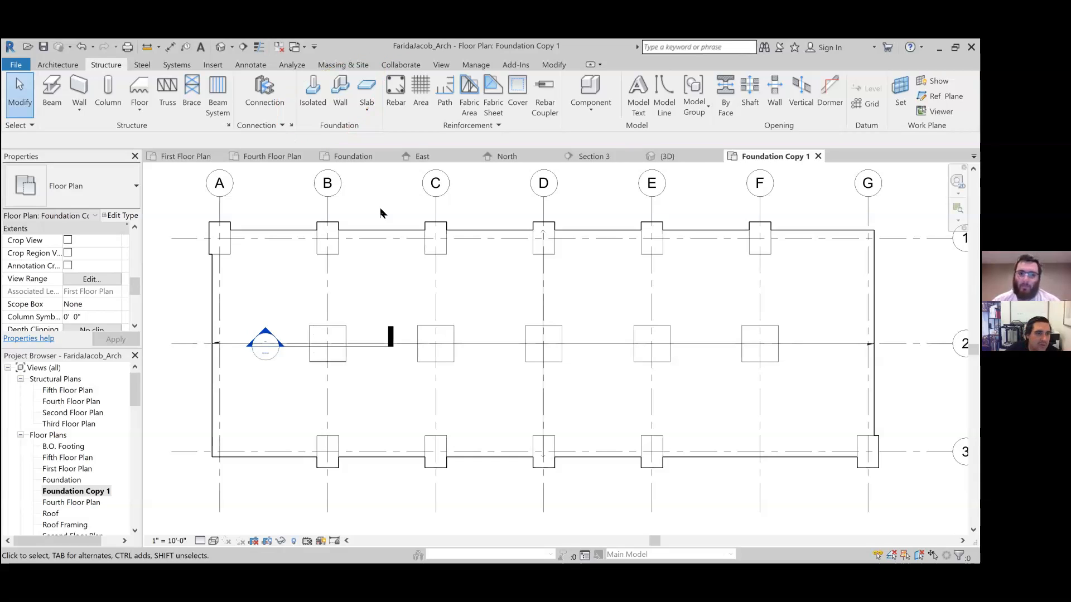
Start area reinforcement on the foundation slab and load all the families in the Structural Rebar Shapes folder.
click(418, 88)
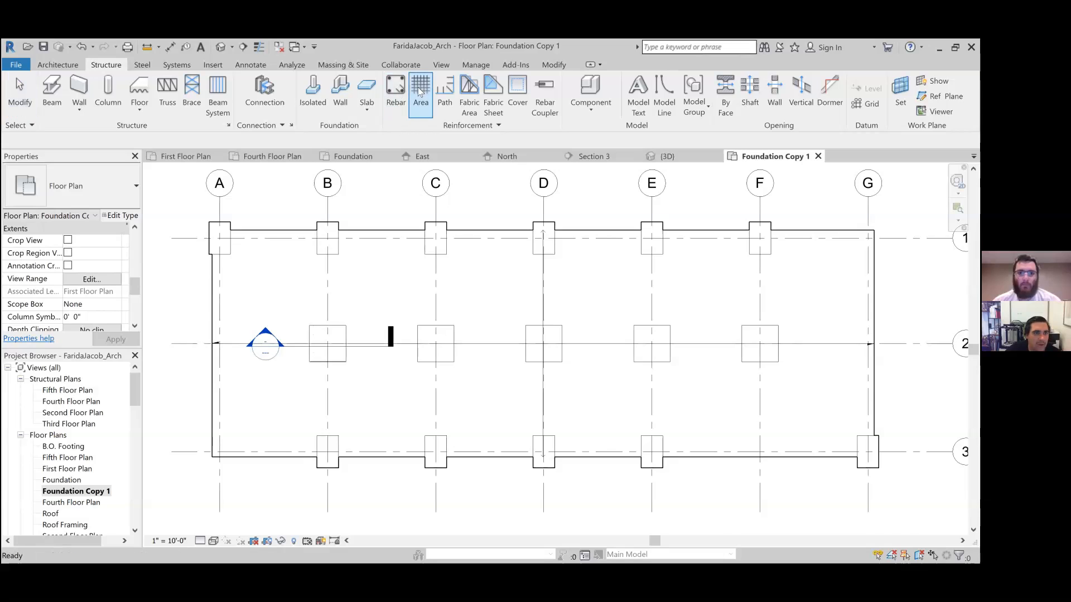
click(388, 229)
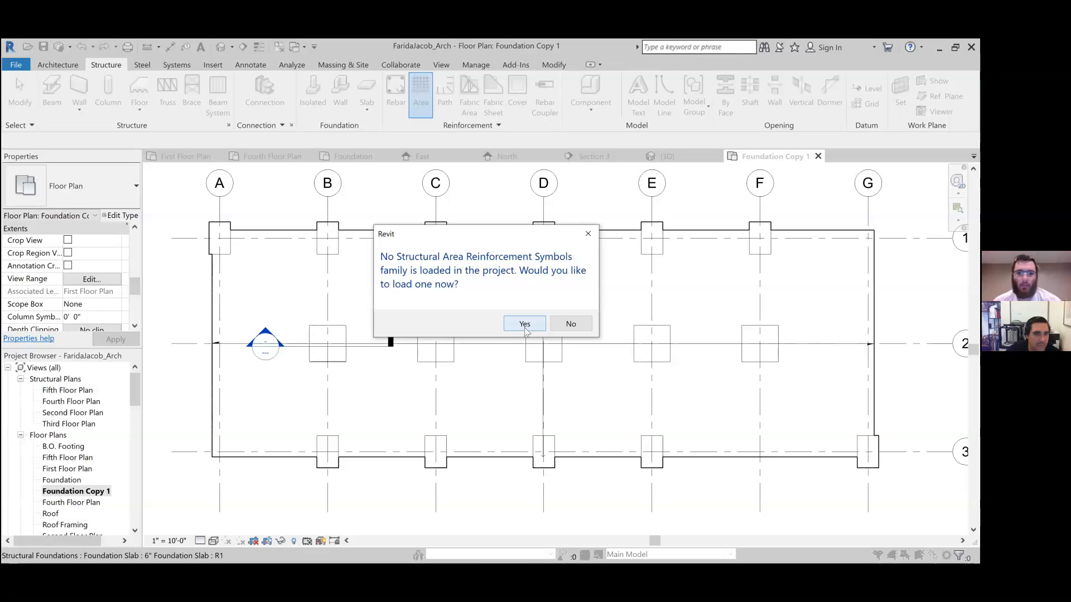
click(525, 325)
key(ctrl+a)
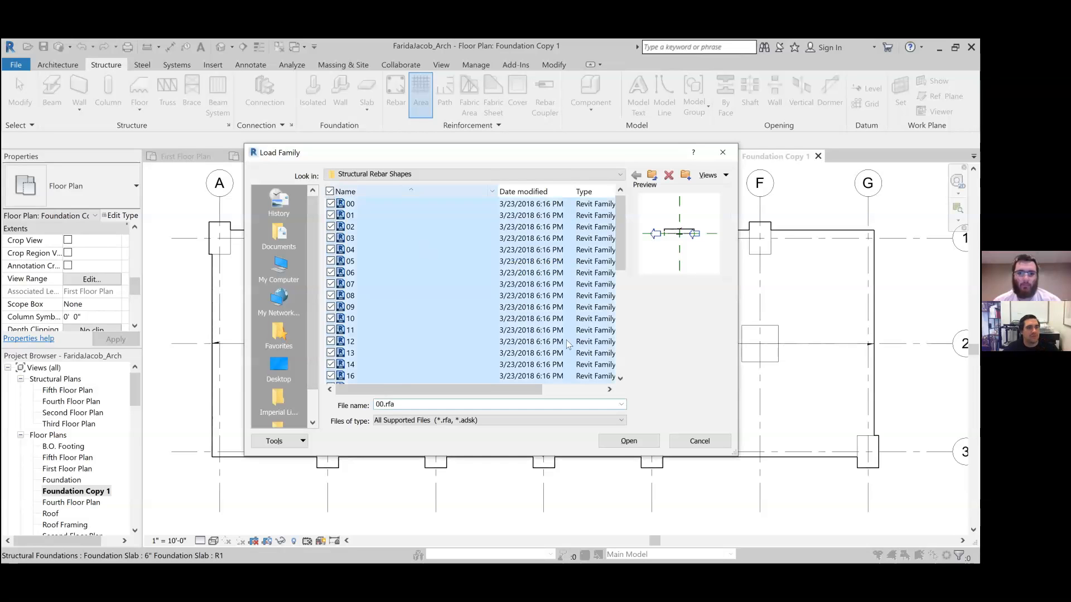
click(647, 443)
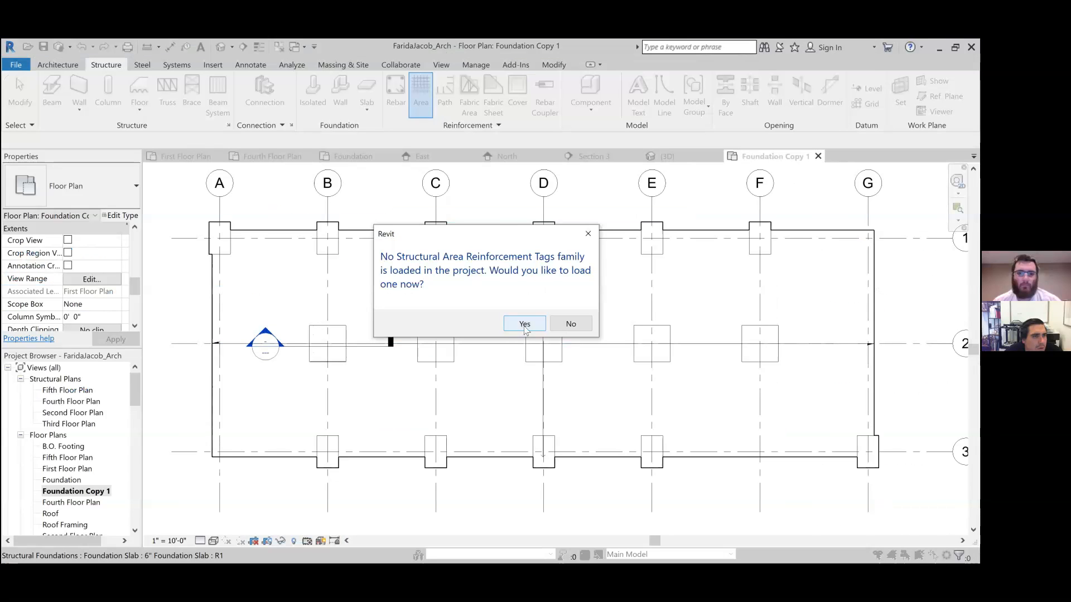
Load the Area Reinforcement Tag family from the Structural folder under the US Imperial library.
click(524, 326)
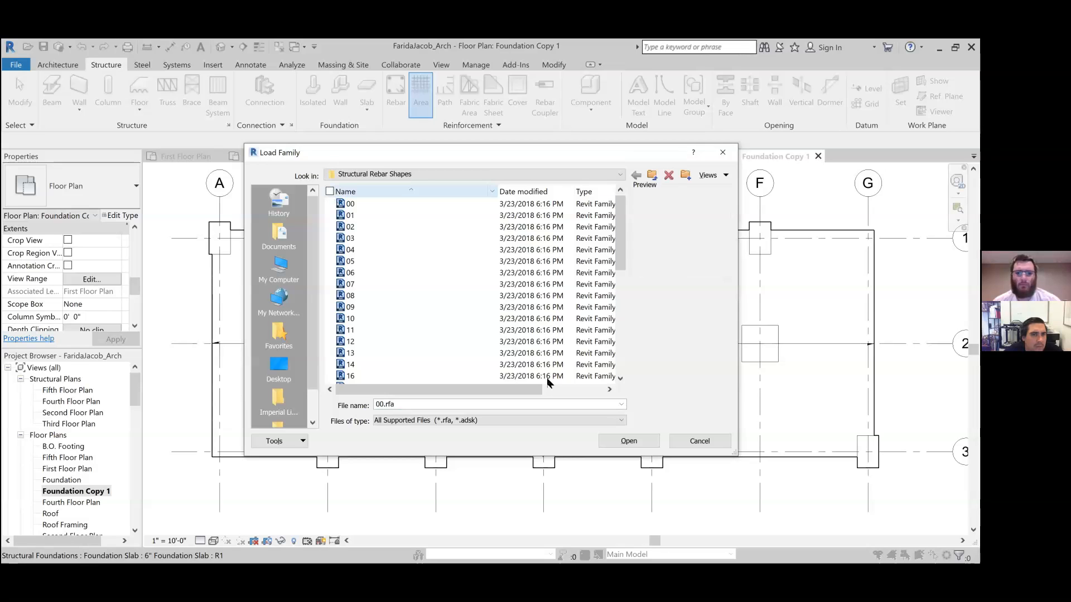
click(653, 175)
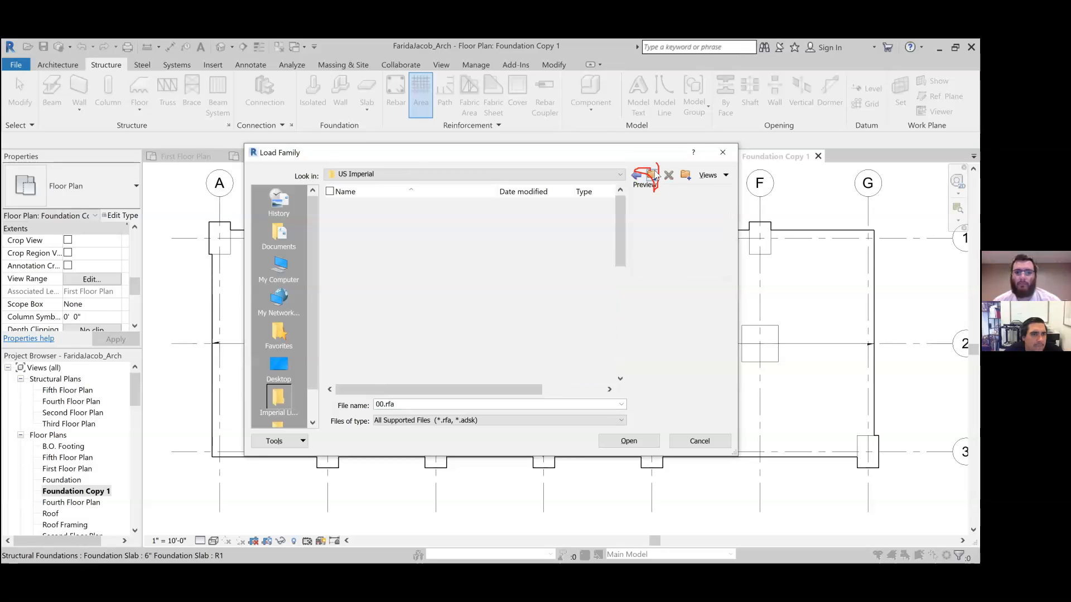
scroll(437, 342, down, 5)
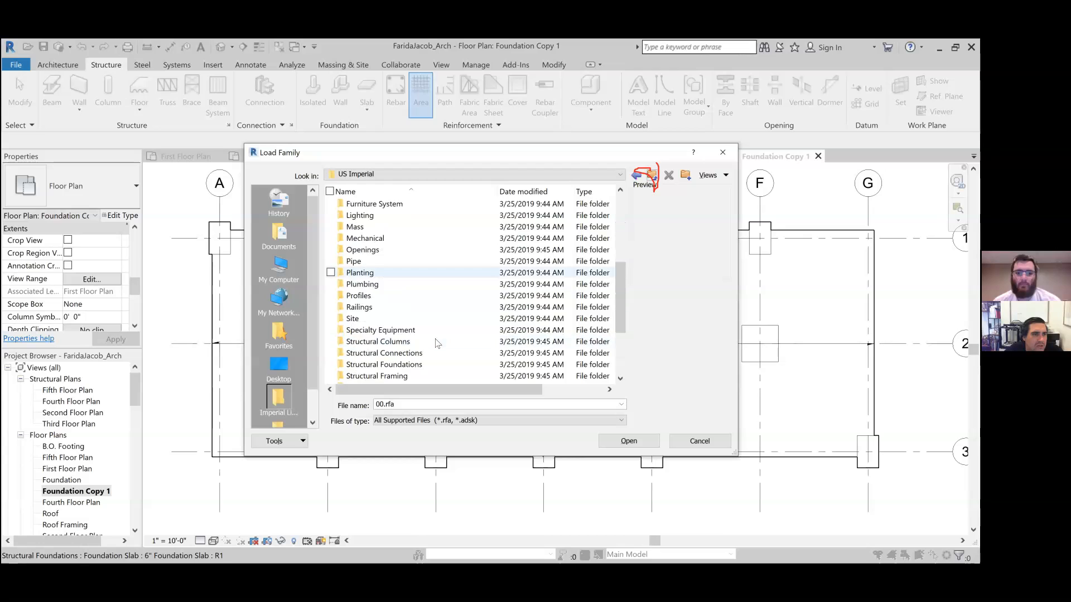
scroll(388, 273, up, 5)
click(375, 208)
double_click(373, 204)
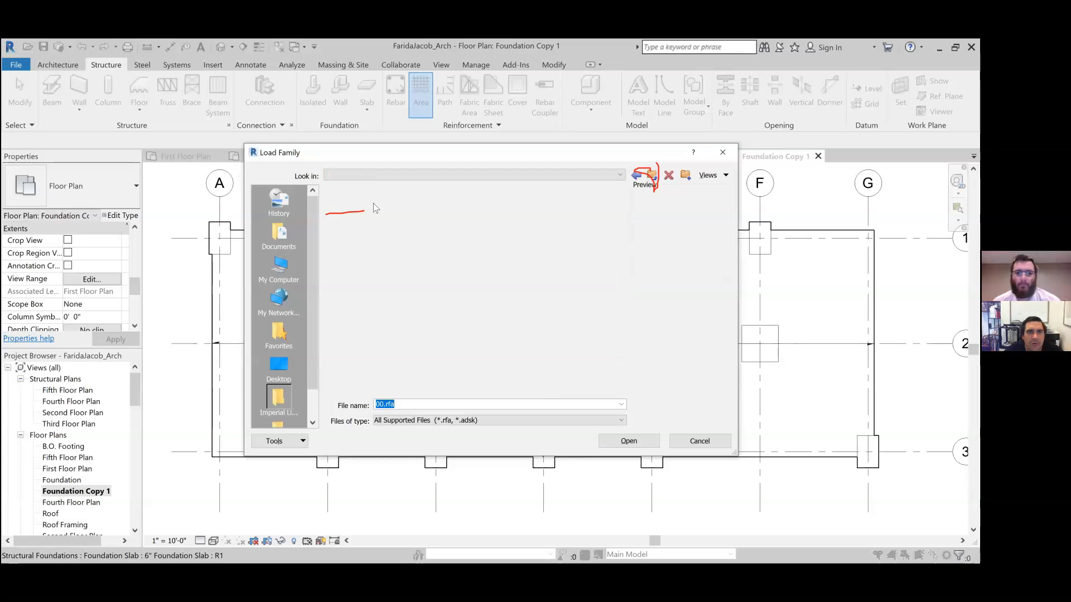
double_click(390, 273)
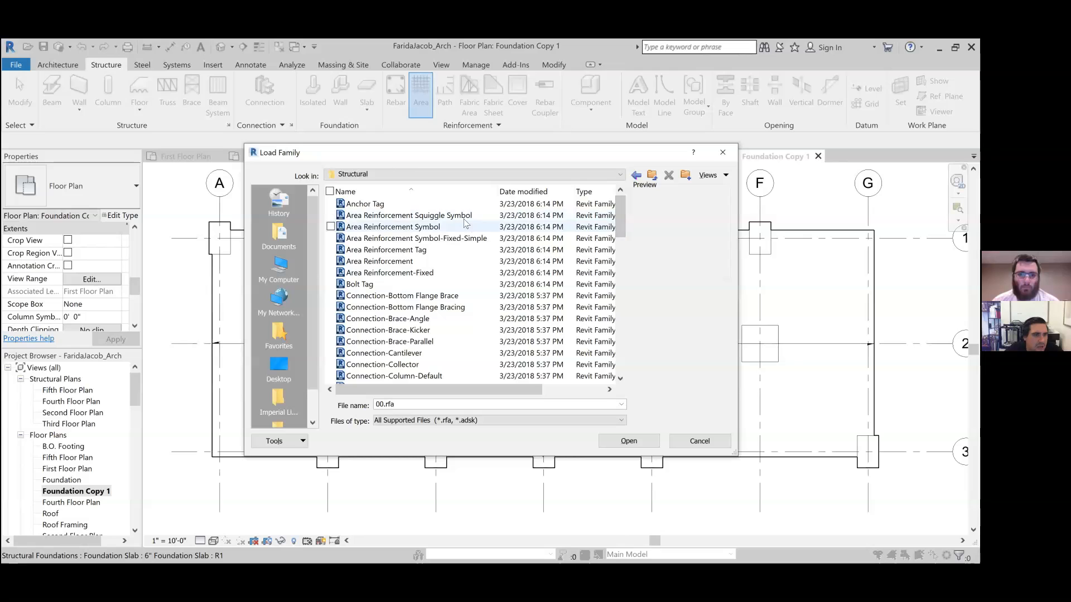
click(452, 252)
click(628, 441)
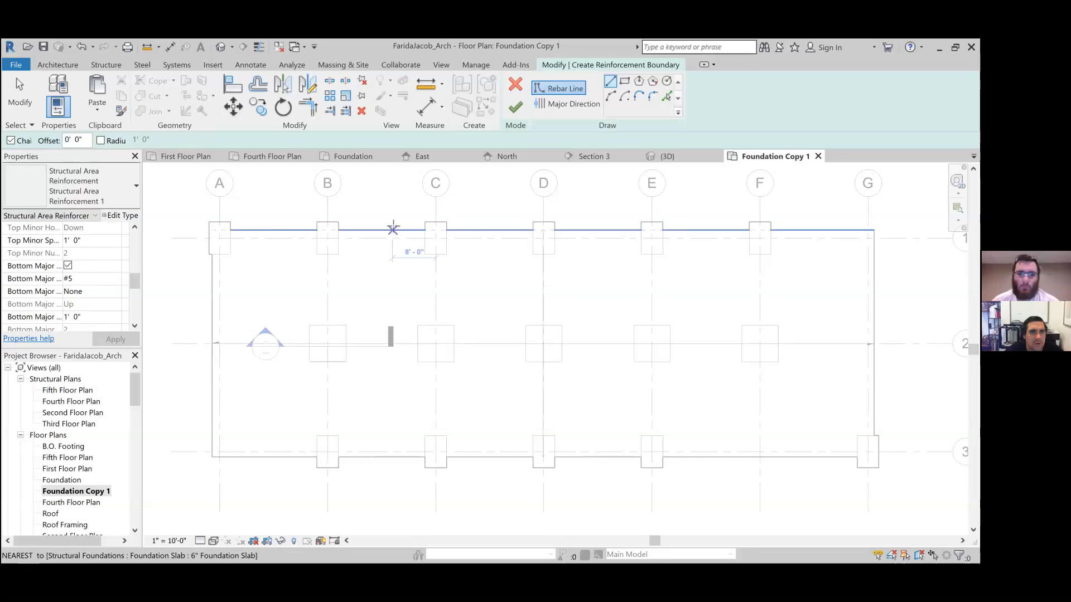
Sketch a rectangular reinforcement boundary along the slab's outer edges, about 42' in the short direction, and finish the area reinforcement.
click(625, 81)
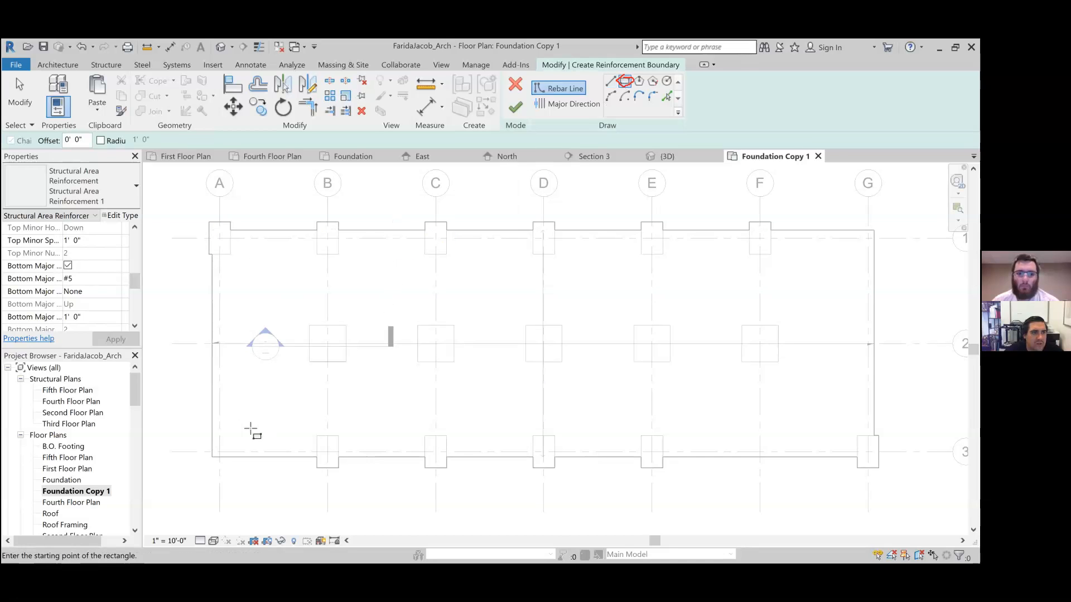
click(212, 457)
middle_drag(849, 270, 640, 302)
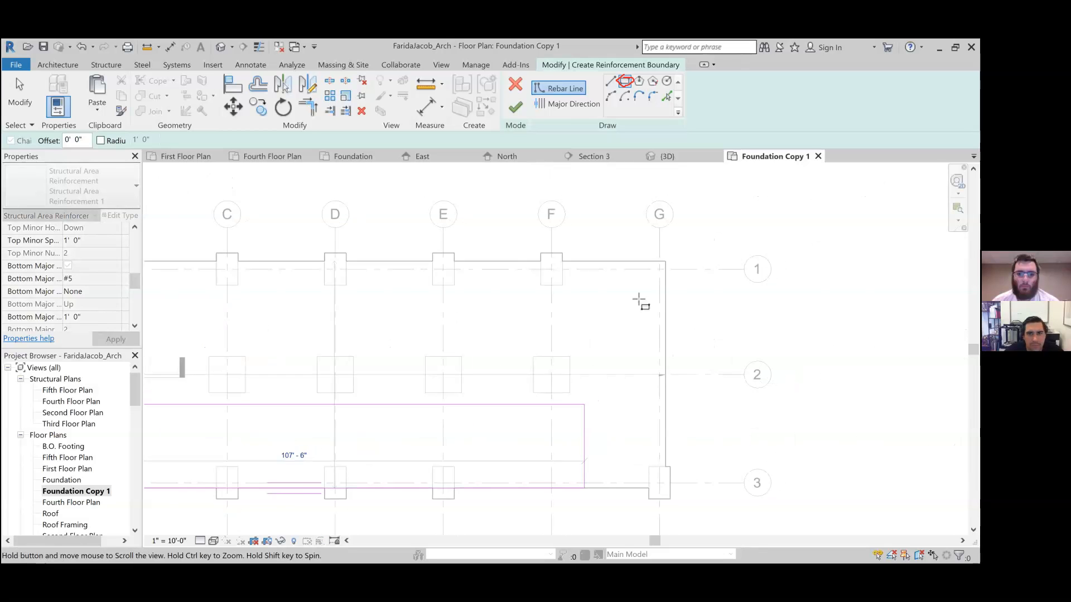
click(665, 262)
middle_drag(383, 342, 588, 286)
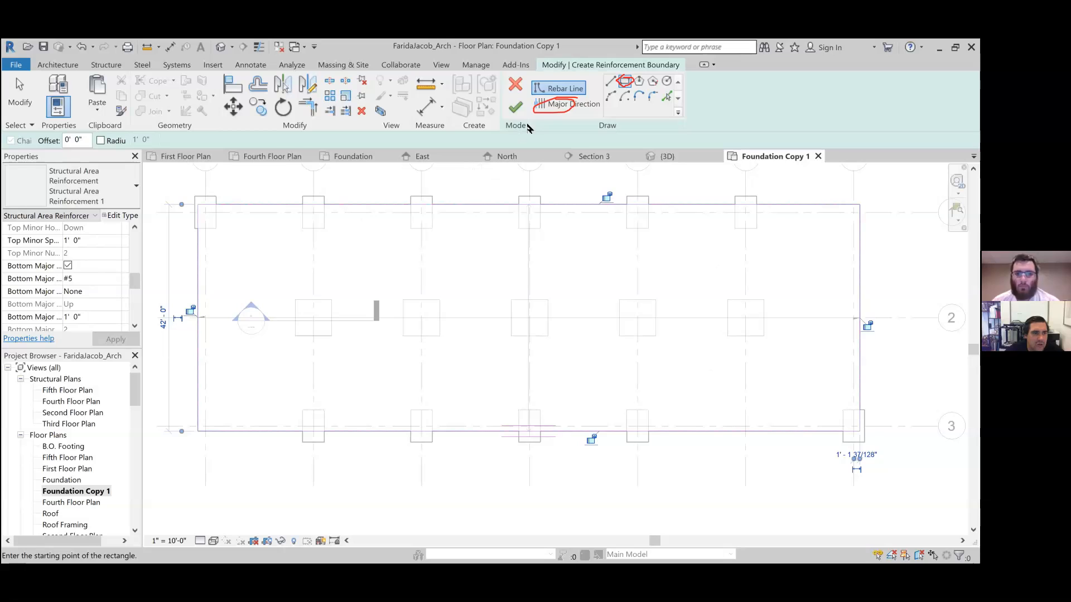
click(544, 108)
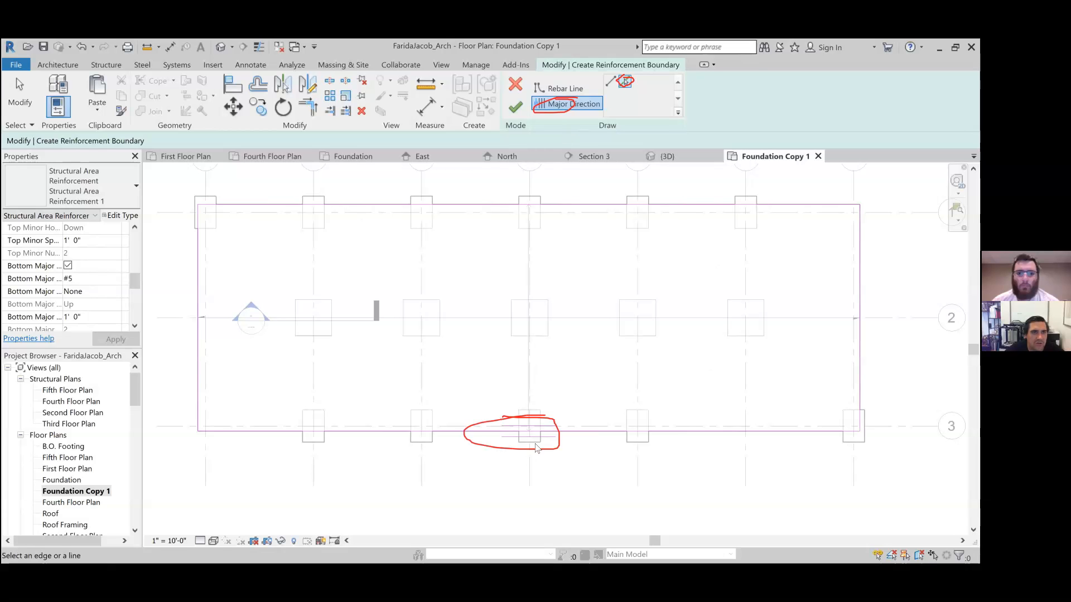
click(514, 111)
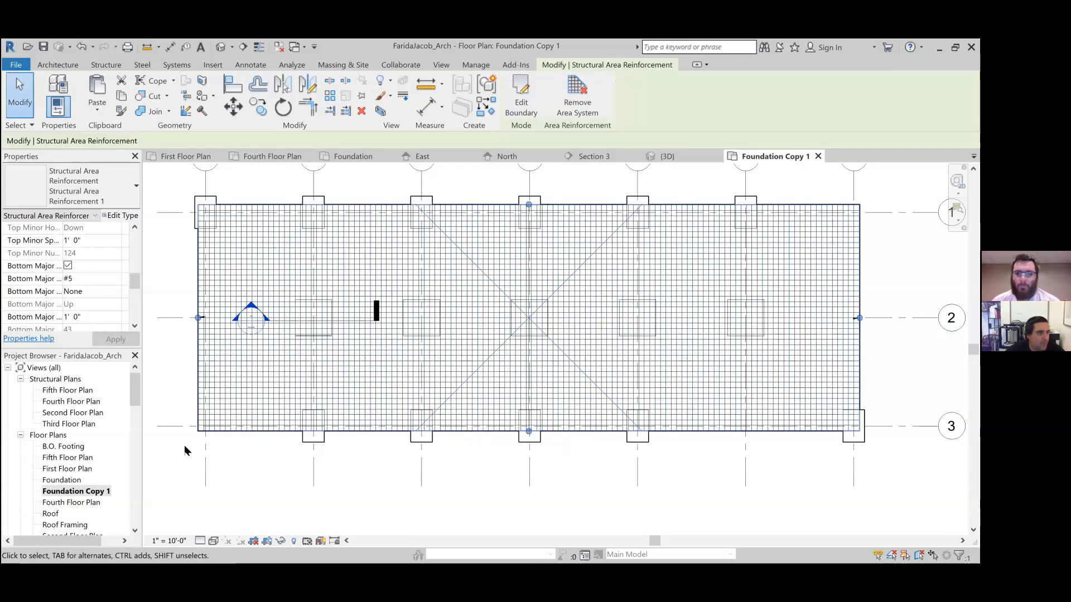
Turn off the bottom major and bottom minor direction layers of the slab's area reinforcement.
click(68, 266)
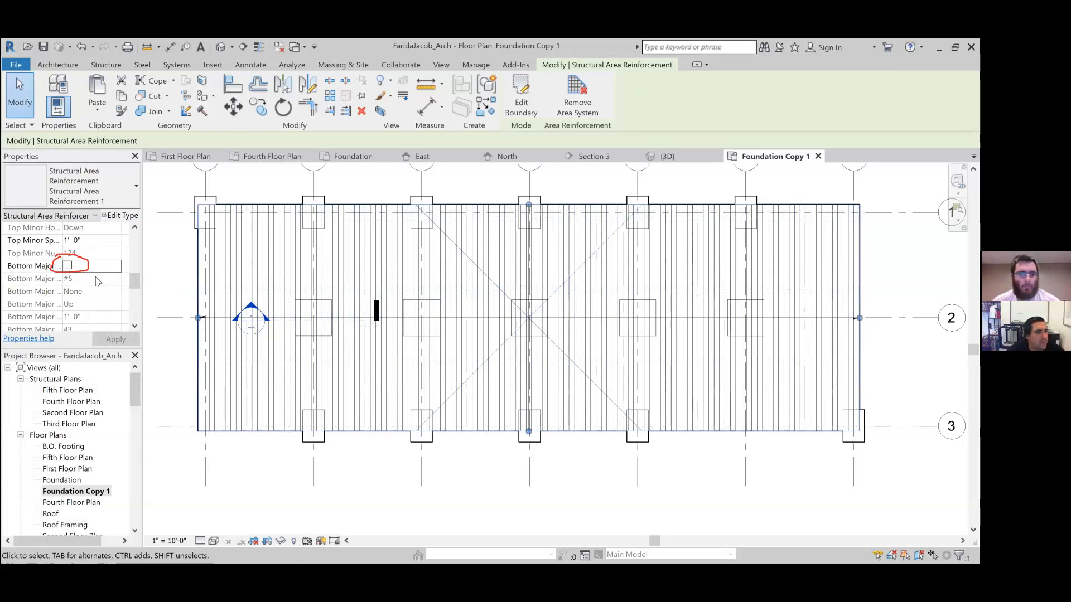
scroll(85, 288, down, 1)
click(68, 266)
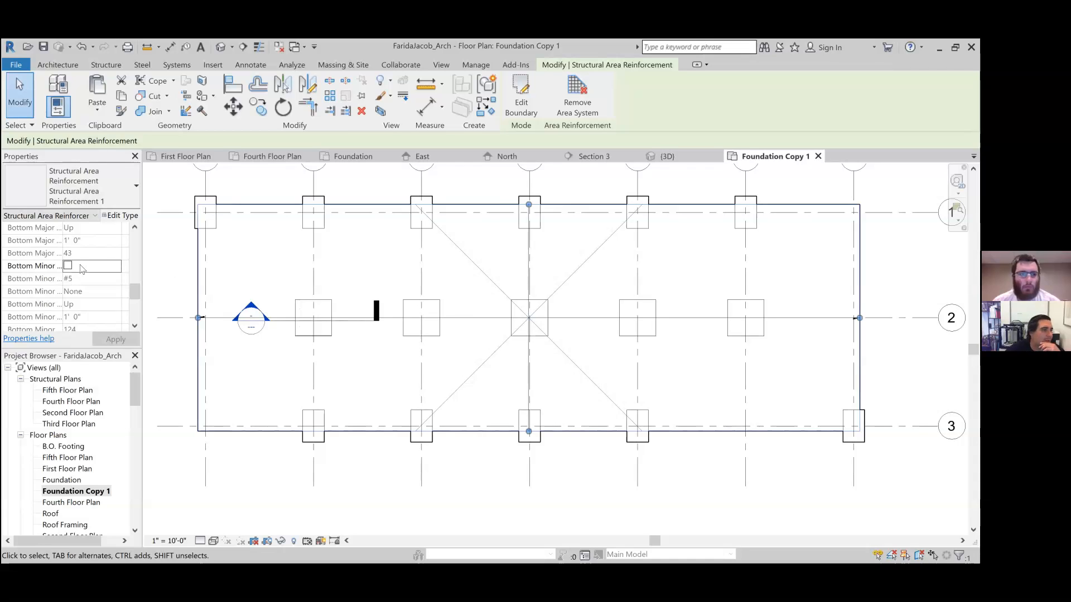
Set the area reinforcement's top major and top minor spacing to 2' each.
scroll(99, 266, up, 5)
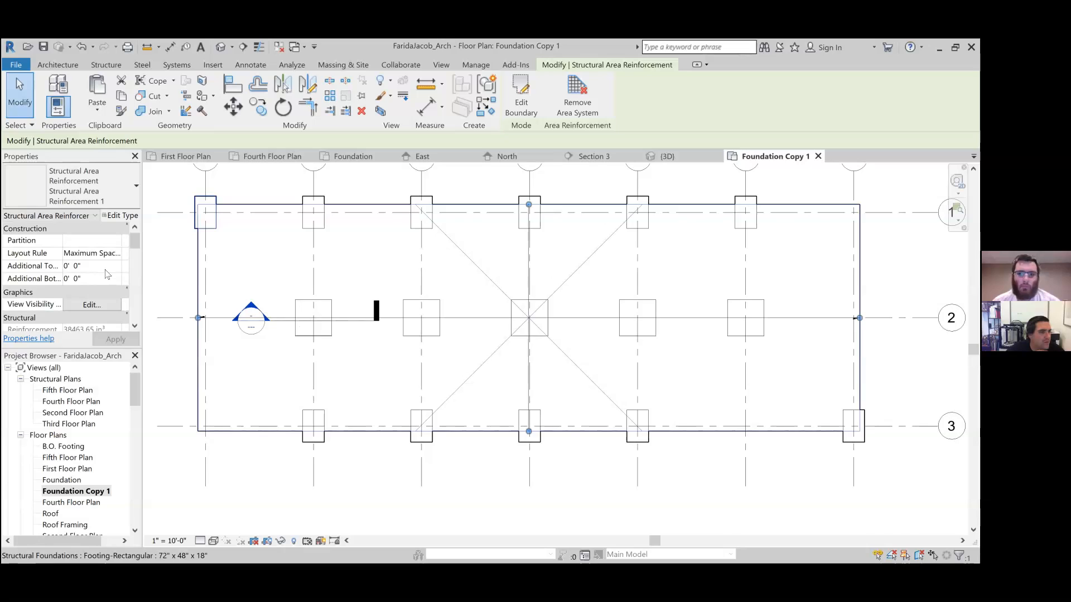
scroll(106, 272, down, 10)
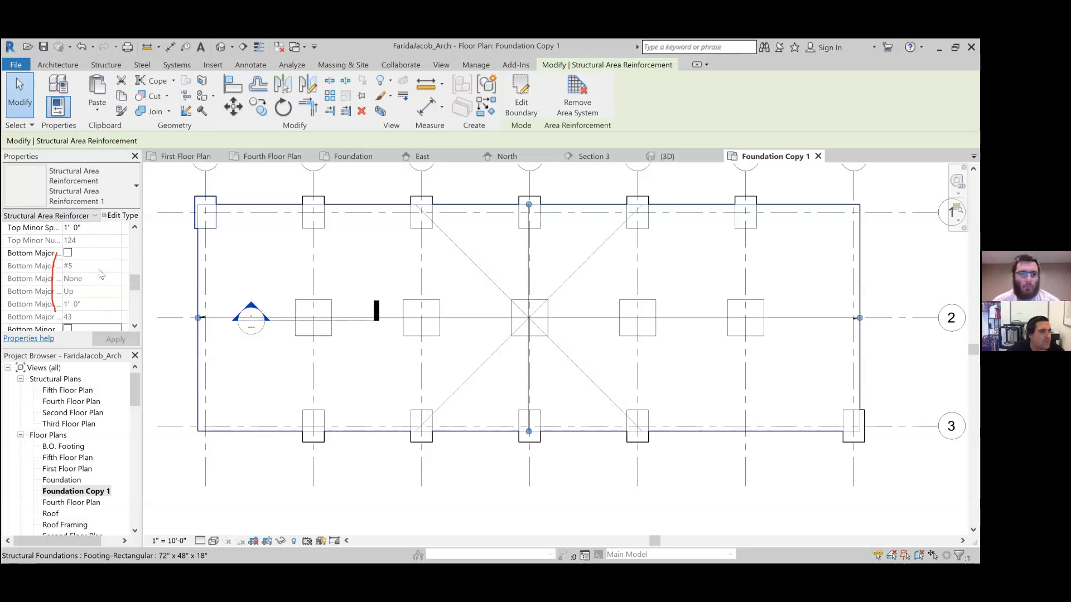
scroll(101, 274, down, 3)
scroll(101, 273, up, 4)
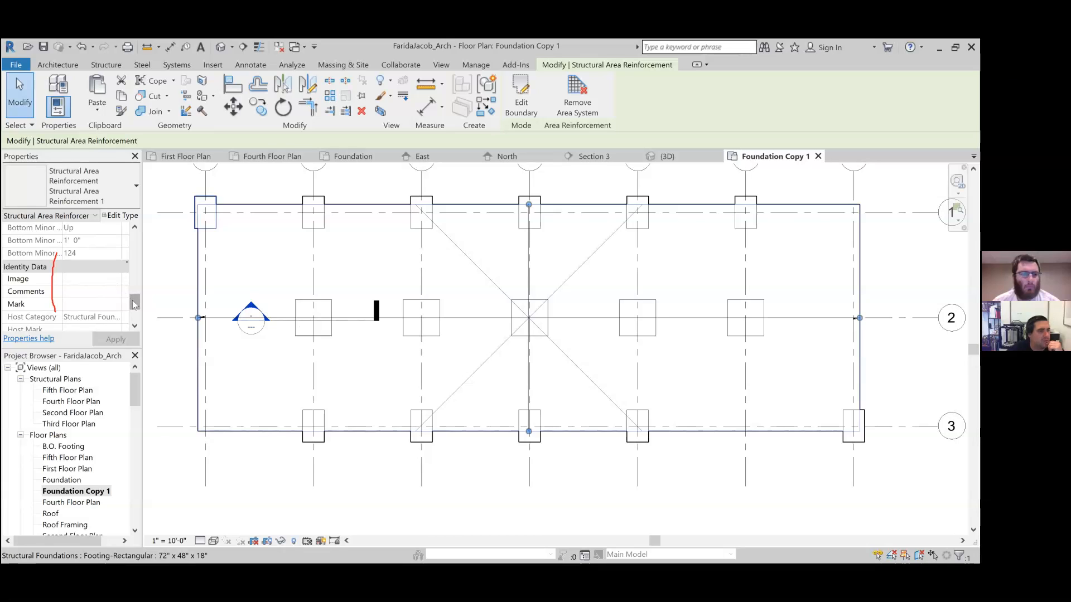
drag(132, 300, 134, 281)
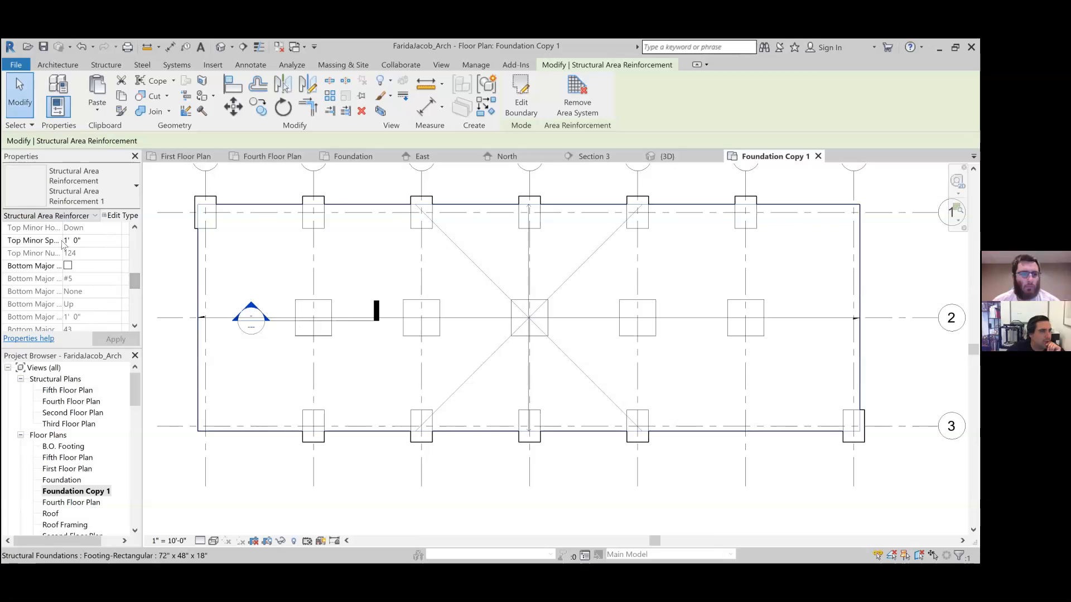
scroll(67, 253, up, 2)
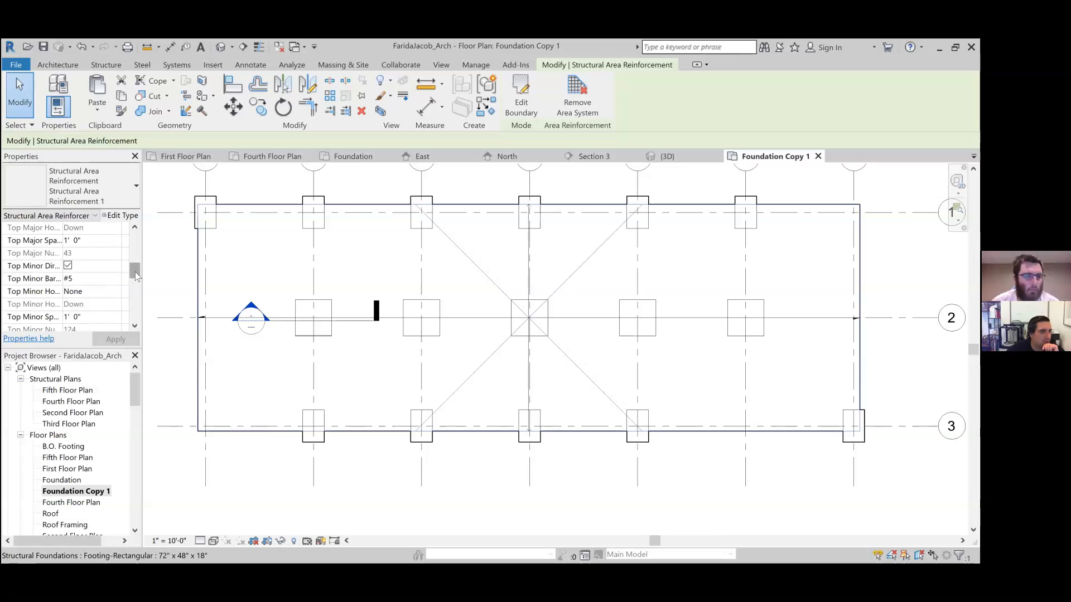
click(97, 240)
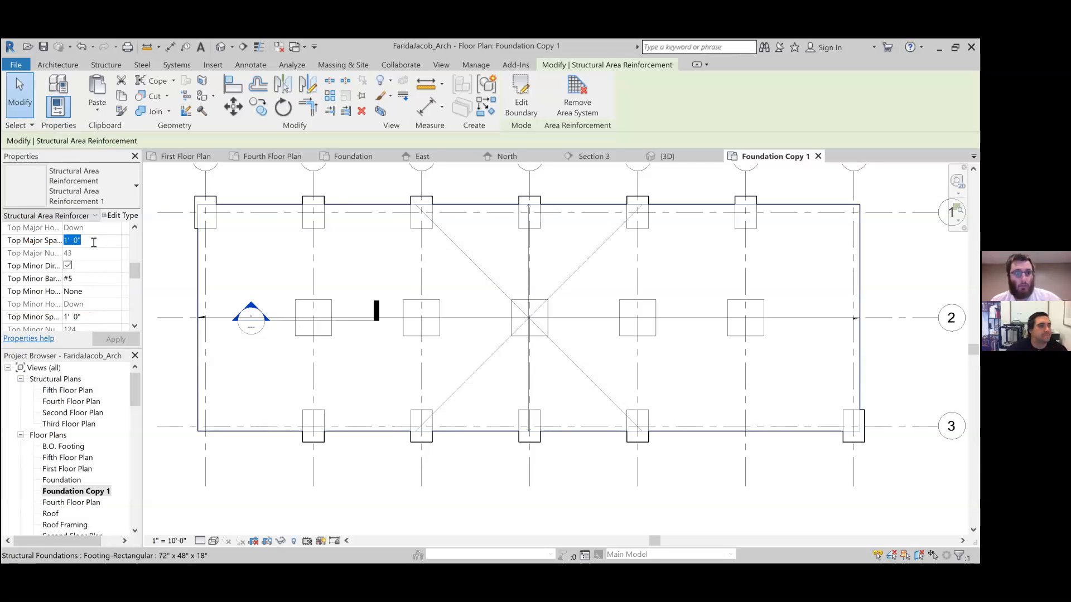
text(2')
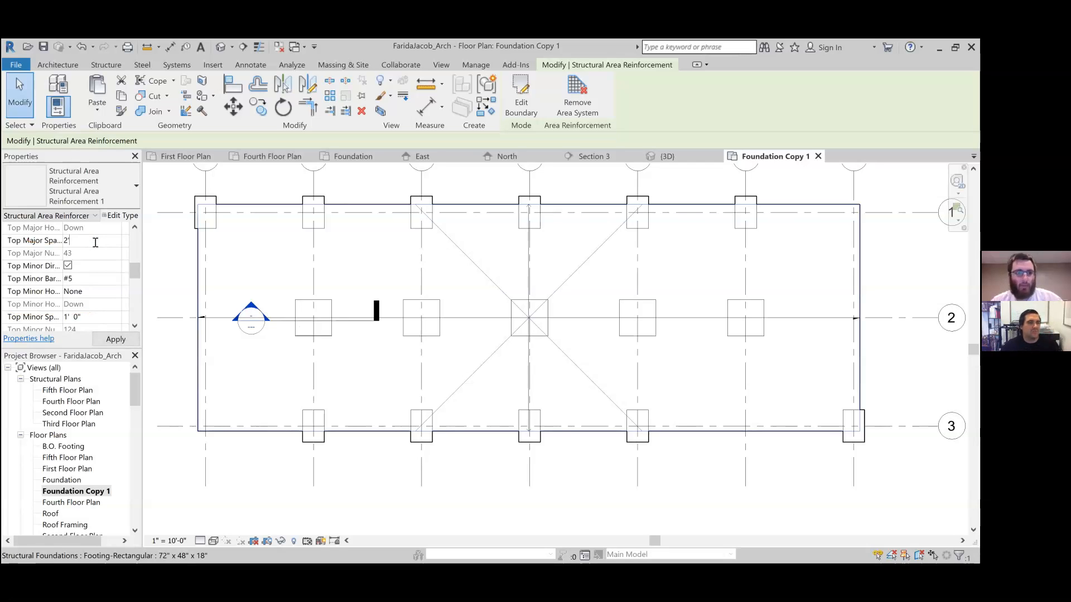
click(101, 316)
text(2')
click(126, 338)
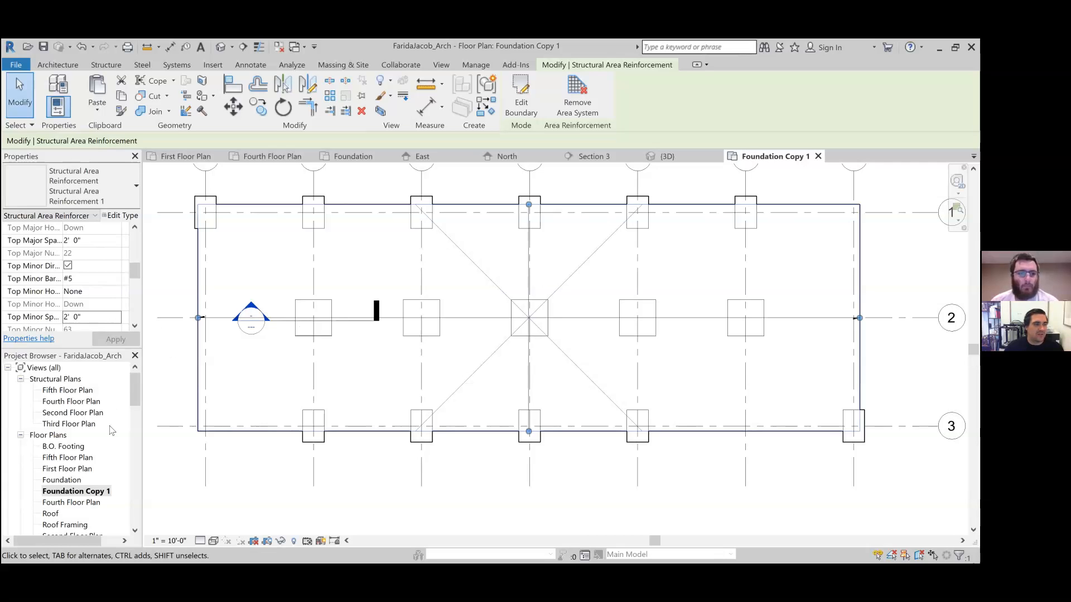
Set the cut plane offset to -1" in the Foundation Copy 1 plan's view range.
click(155, 238)
scroll(59, 274, down, 2)
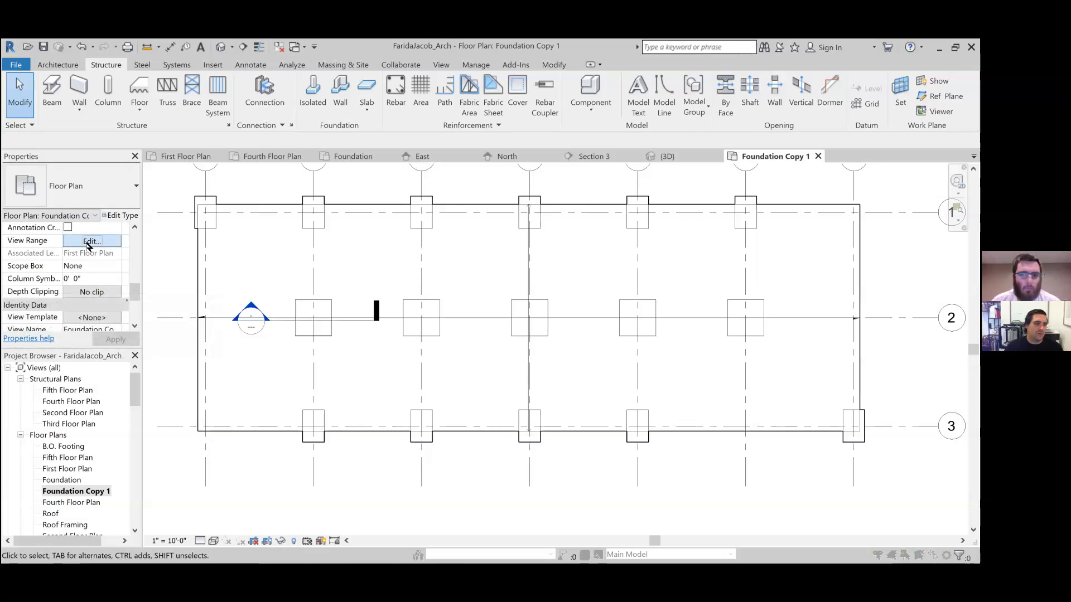
click(89, 241)
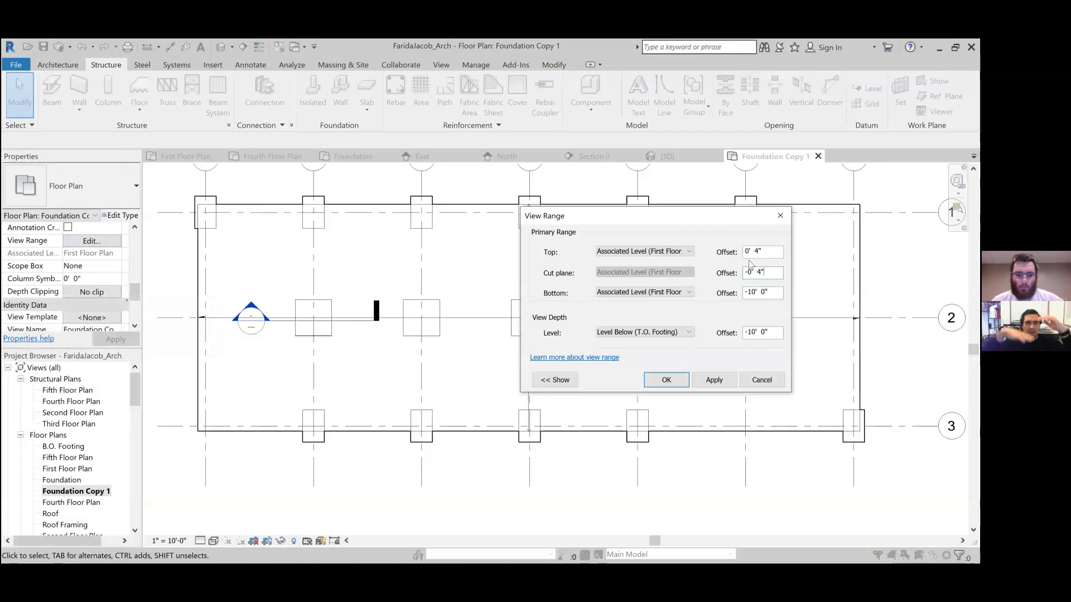
text(")
click(714, 379)
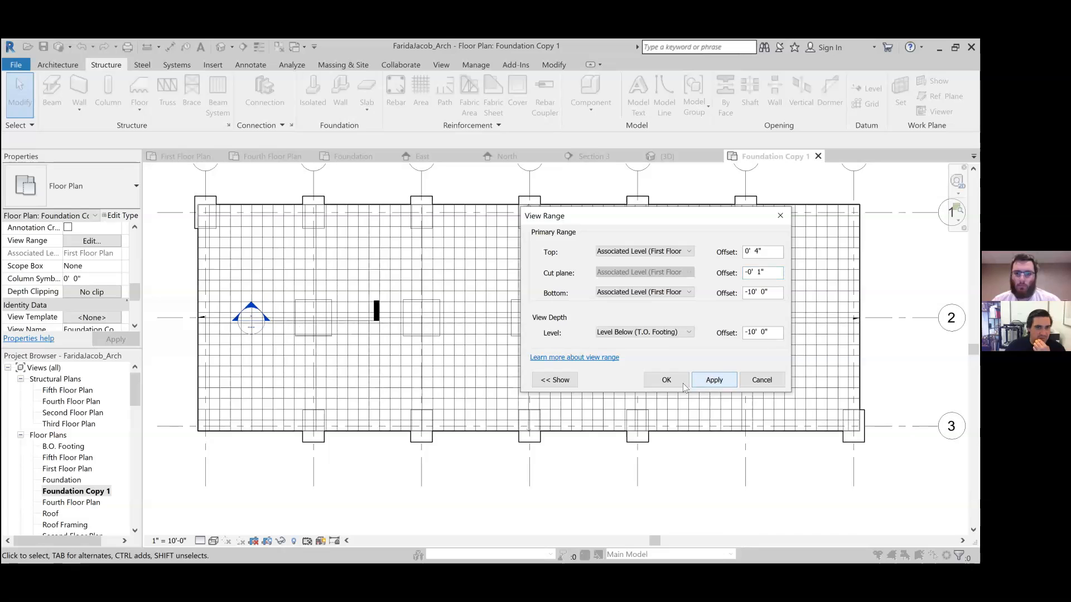
click(666, 381)
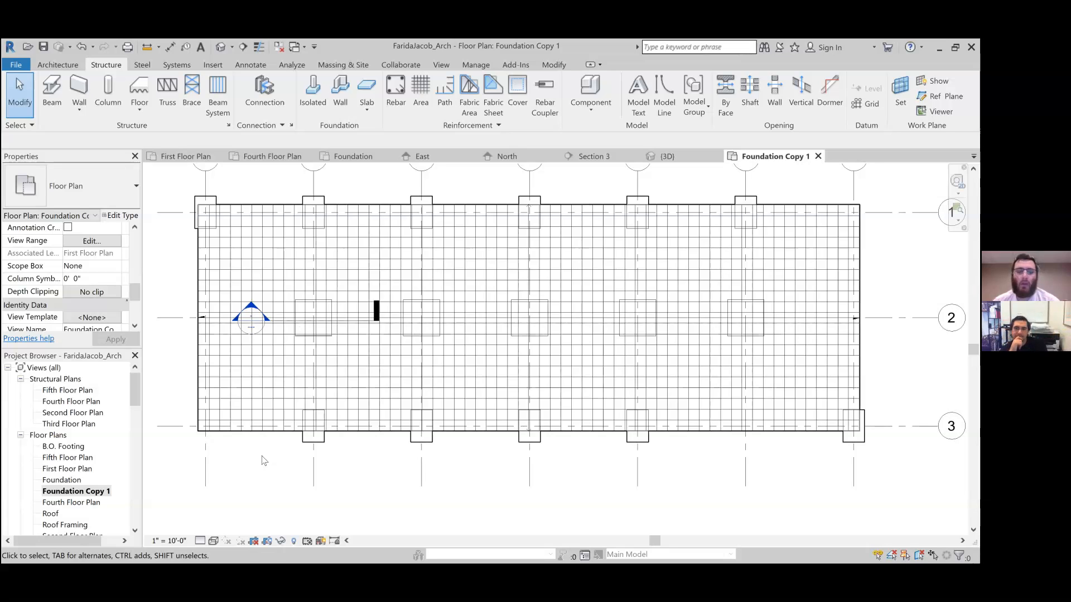
Clear the selection and save the project.
mouse_move(132, 386)
mouse_down()
mouse_move(132, 410)
mouse_move(132, 386)
mouse_up()
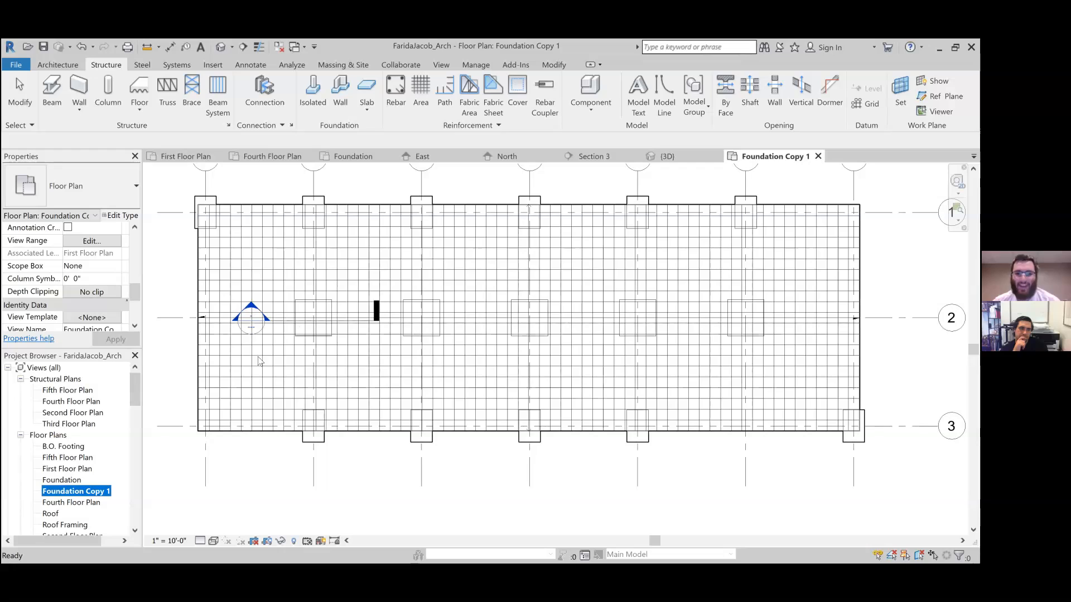
click(261, 459)
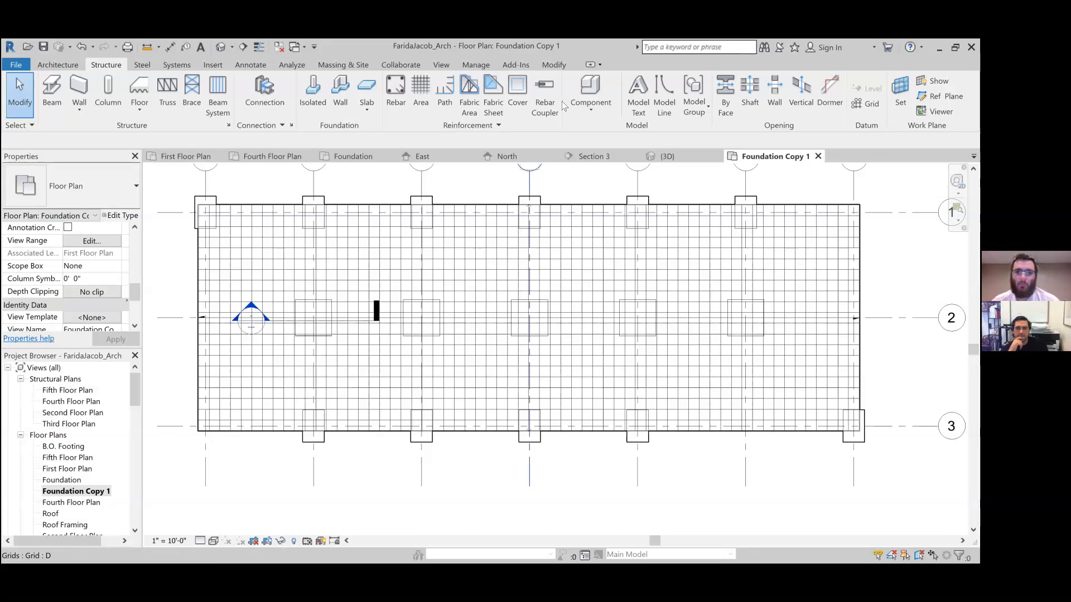
click(44, 48)
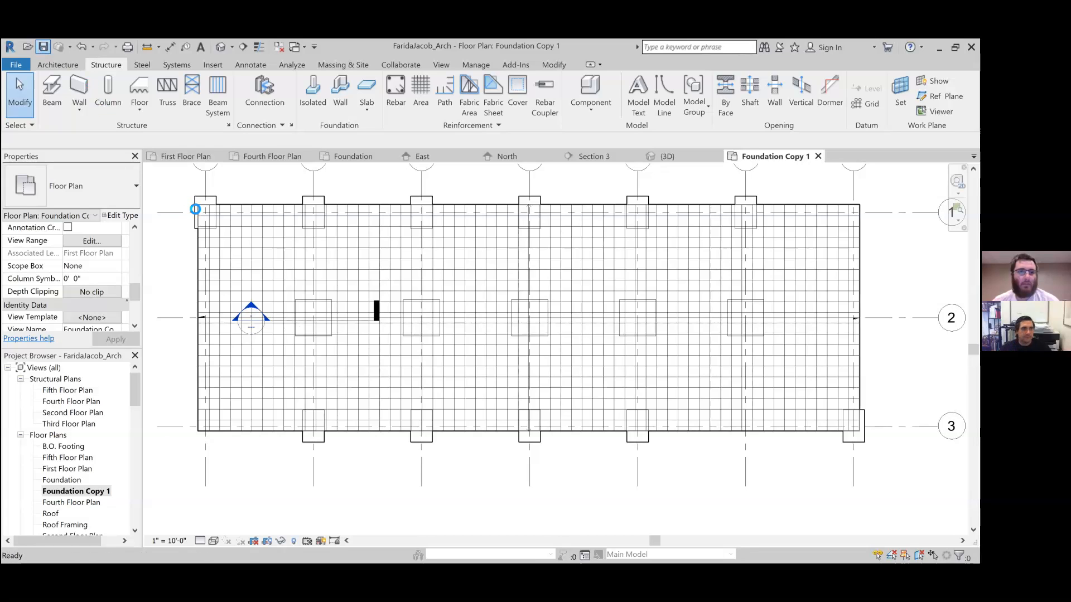